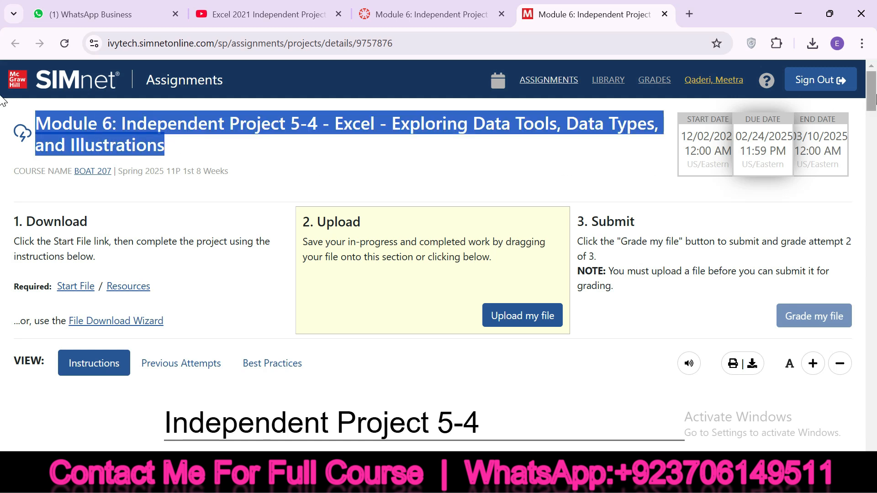
Step: Examine the Independent Project 5-4 assignment page, its skills list and project steps, and glance at the project files in the file folder
scroll(873, 96, down, 2)
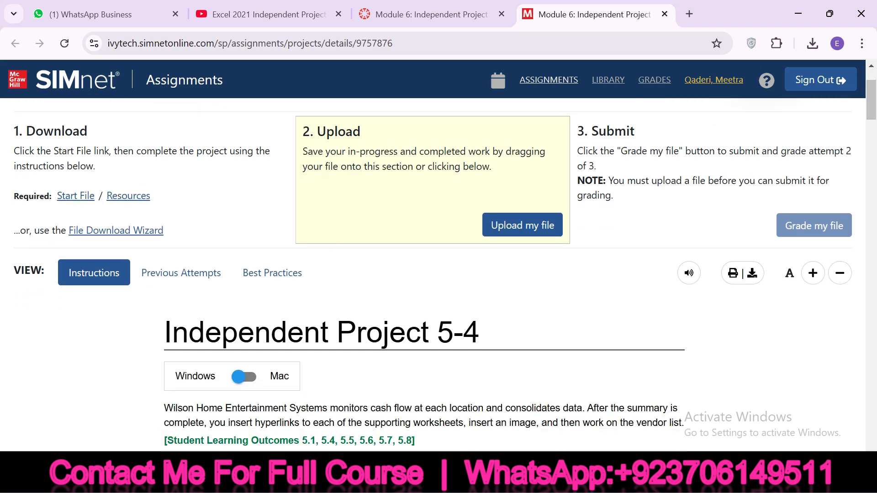
click(329, 479)
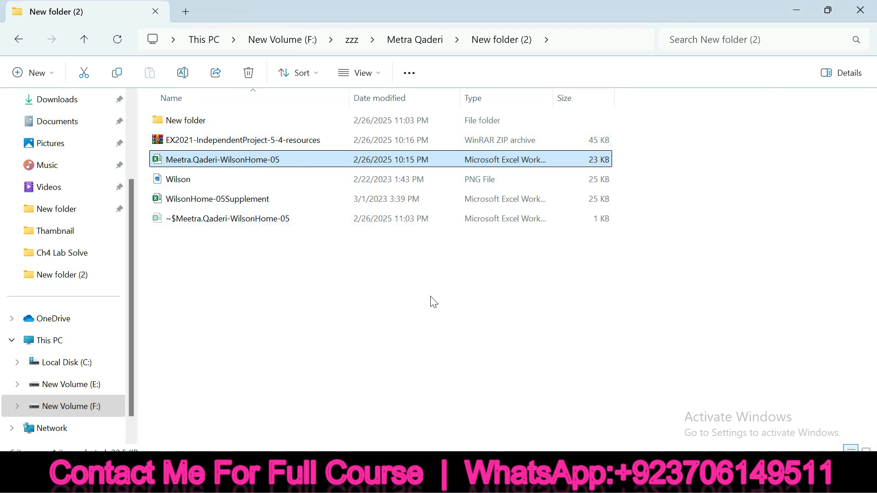
click(356, 480)
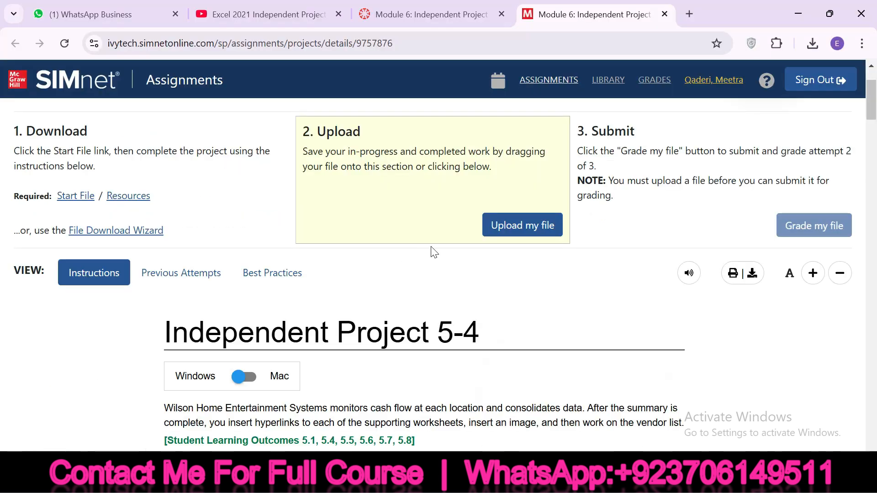
scroll(2, 135, down, 4)
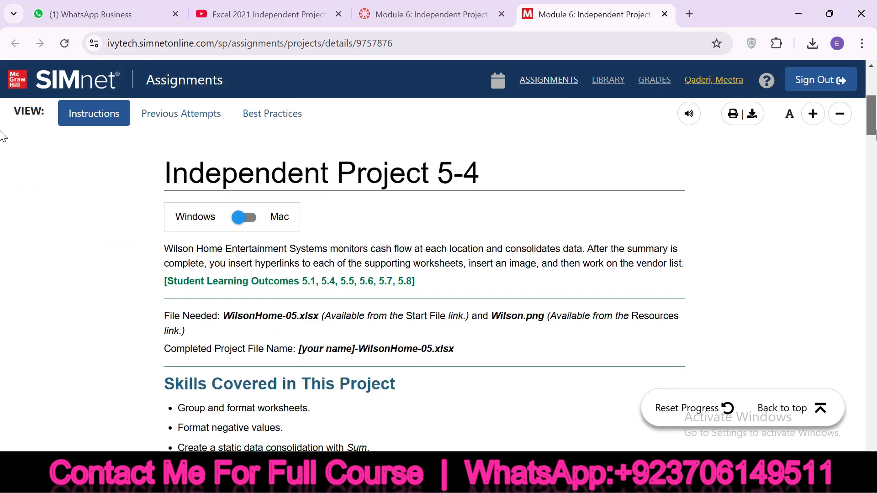
drag(157, 173, 485, 174)
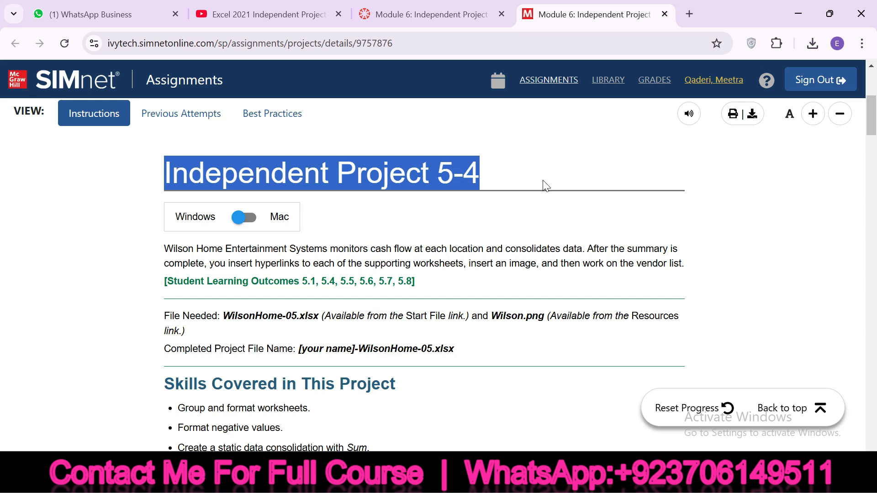
scroll(3, 137, down, 4)
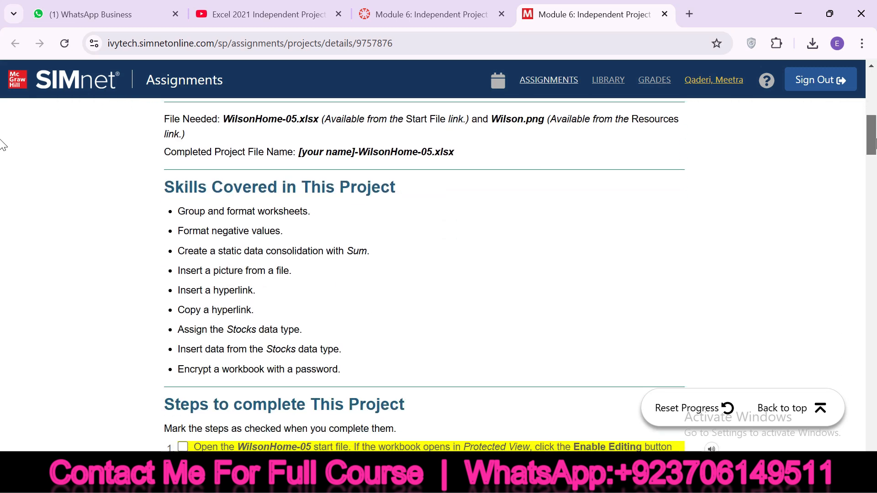
drag(157, 183, 403, 183)
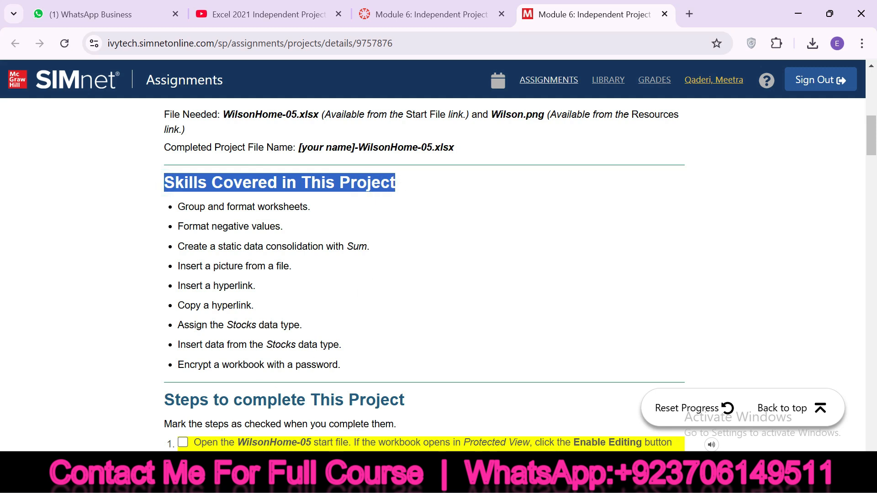
drag(163, 400, 433, 387)
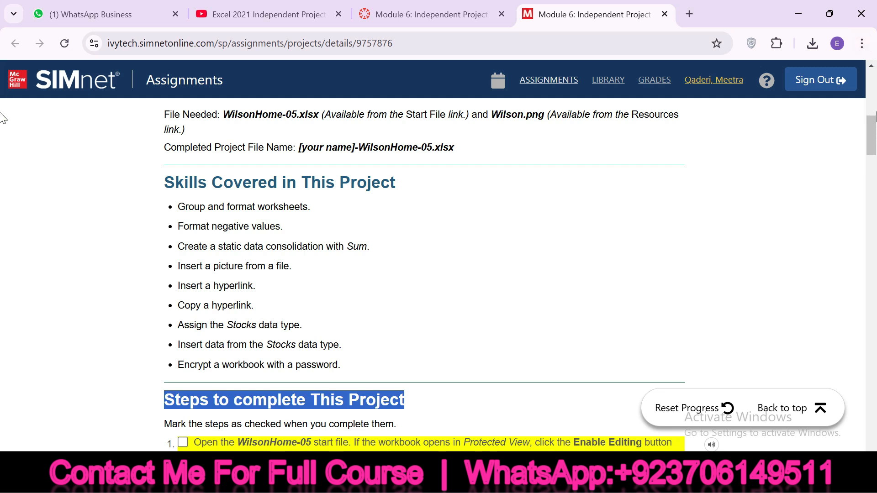
scroll(2, 137, down, 3)
scroll(2, 137, down, 2)
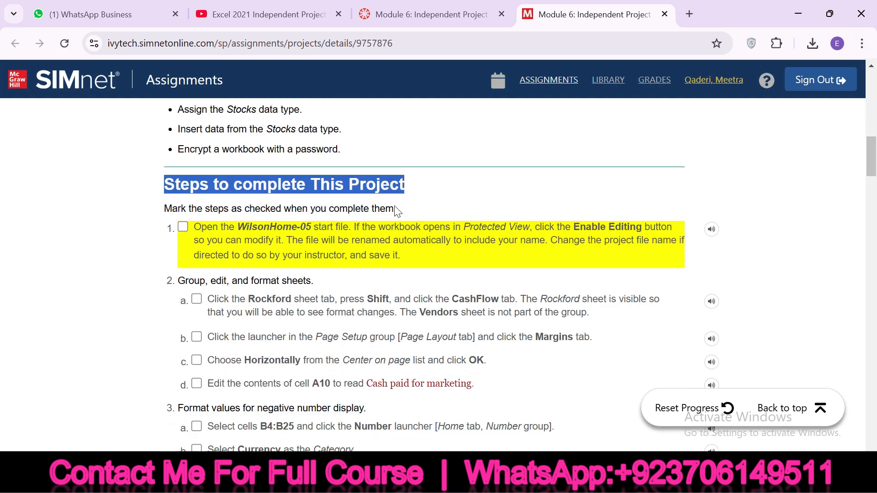
Step: Read instruction 1 about opening the WilsonHome-05 start file, check the workbook in Excel, and mark the instruction complete in SIMnet
drag(164, 209, 394, 209)
click(201, 227)
drag(195, 225, 370, 226)
click(407, 224)
drag(195, 227, 625, 244)
drag(683, 239, 352, 259)
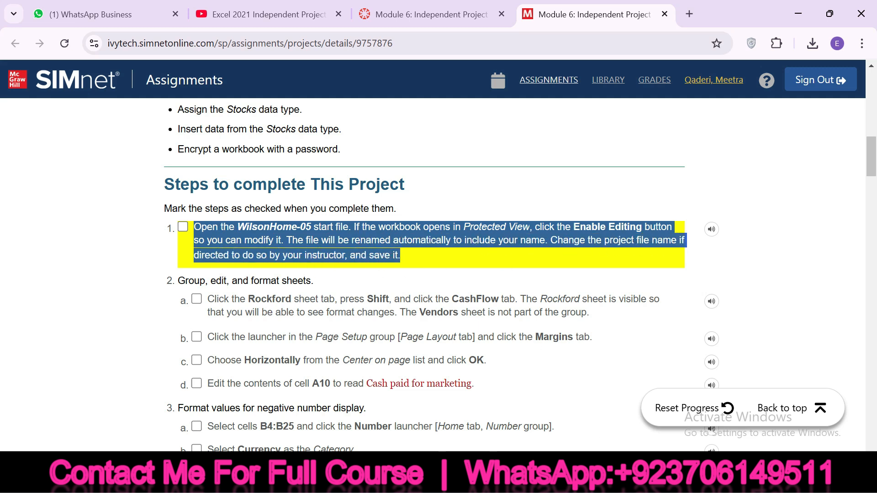
key(alt+Tab)
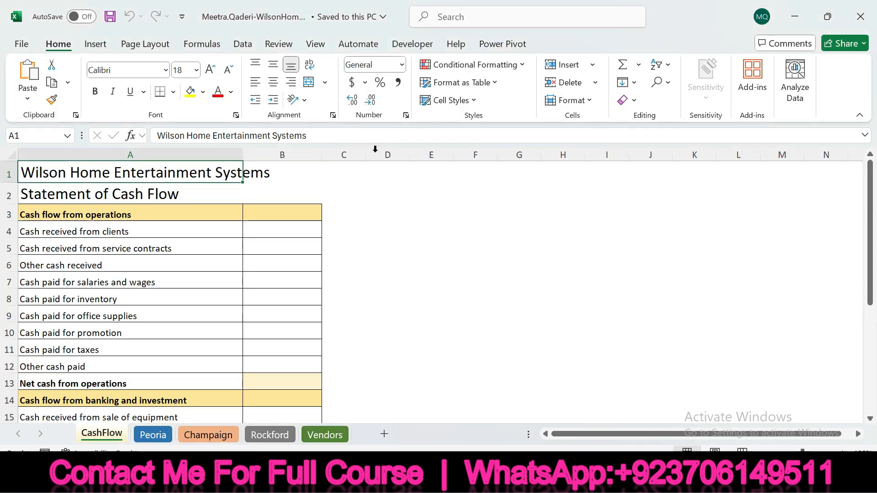
key(alt+Tab)
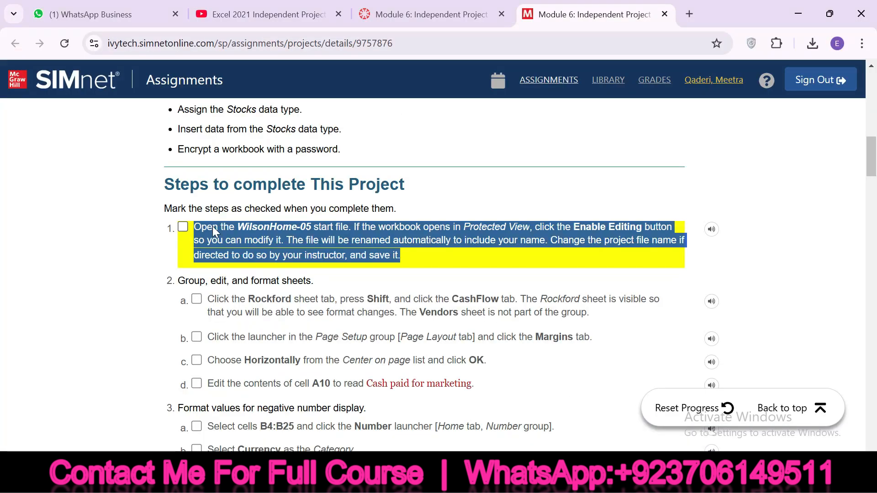
click(182, 227)
Step: Follow instruction 2a and group the worksheets from Rockford through CashFlow in the Excel workbook, keeping Rockford as the visible sheet
drag(217, 299, 318, 304)
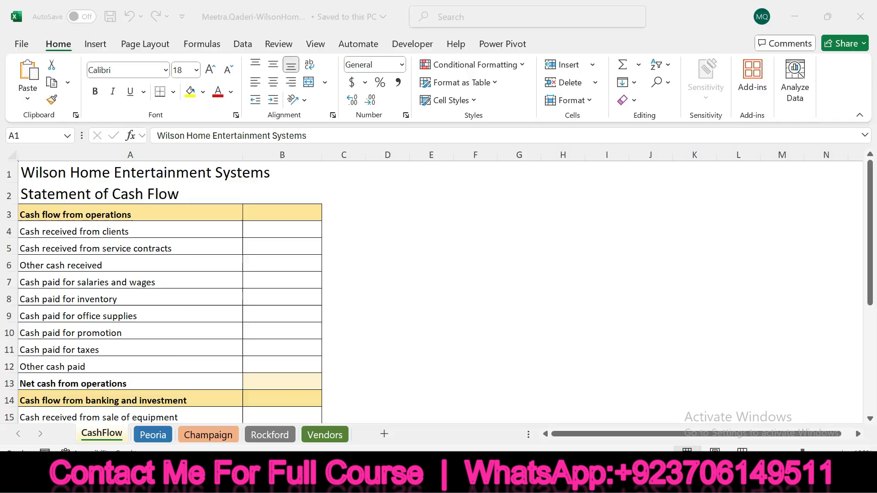
key(alt+Tab)
click(270, 435)
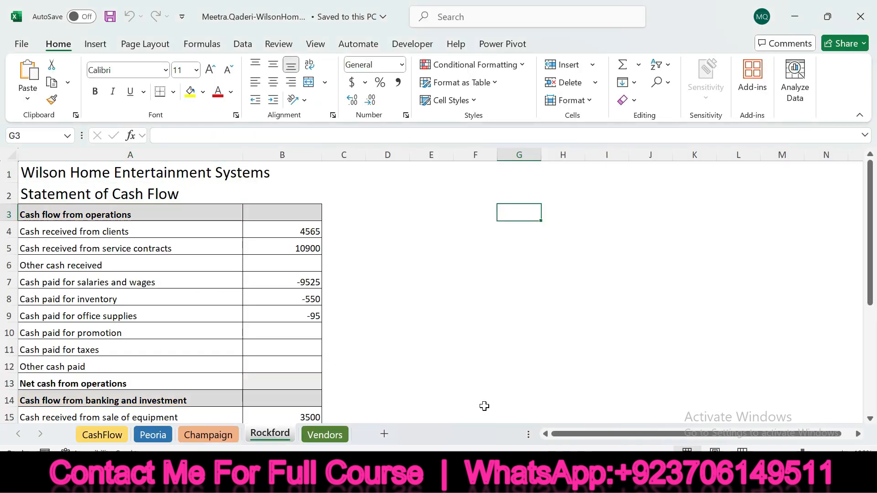
key(alt+Tab)
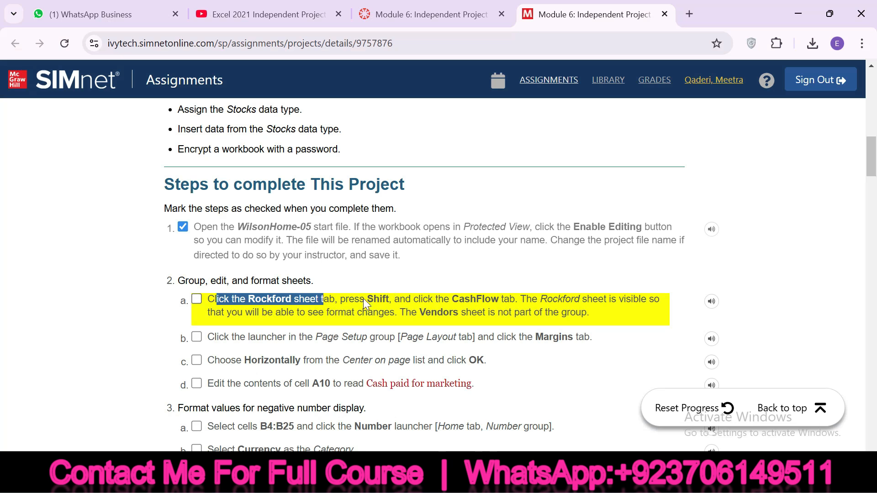
drag(341, 300, 483, 305)
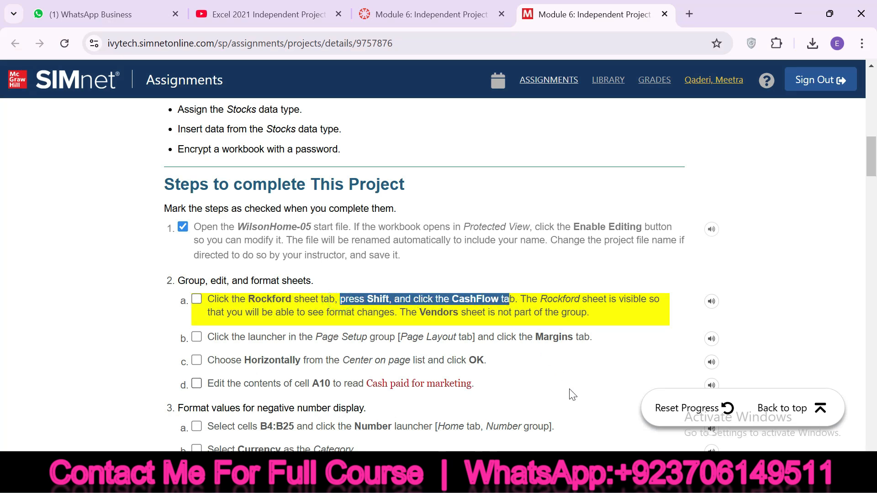
key(alt+Tab)
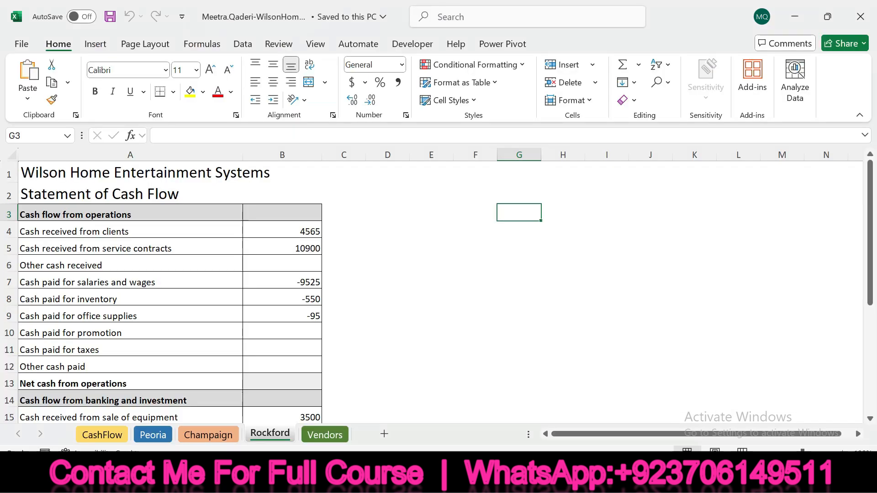
shift+click(105, 437)
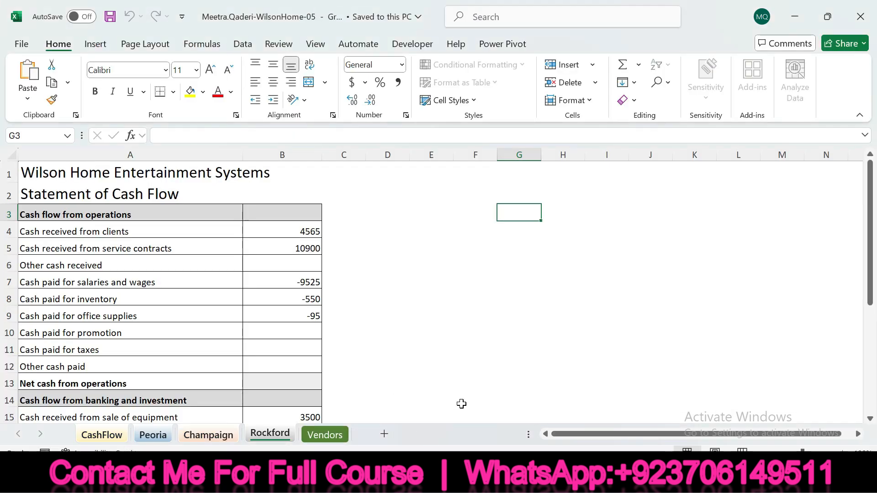
Step: Check the sheet group in Excel against the rest of instruction 2a, including the Vendors exclusion, and mark it complete in SIMnet
key(alt+Tab)
click(527, 298)
drag(527, 298, 402, 311)
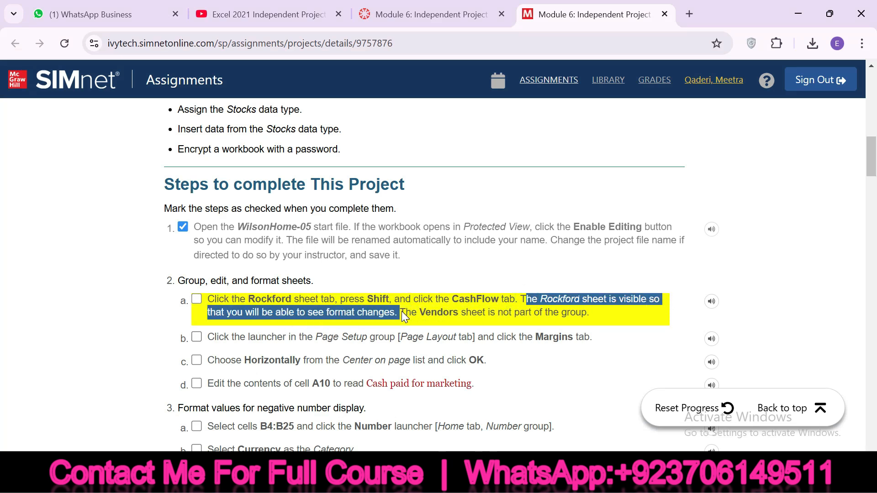
drag(583, 319, 580, 319)
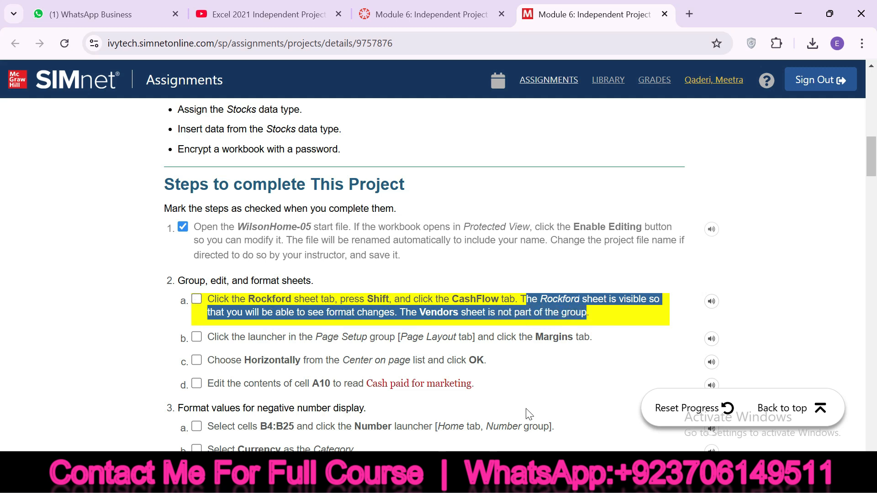
click(345, 478)
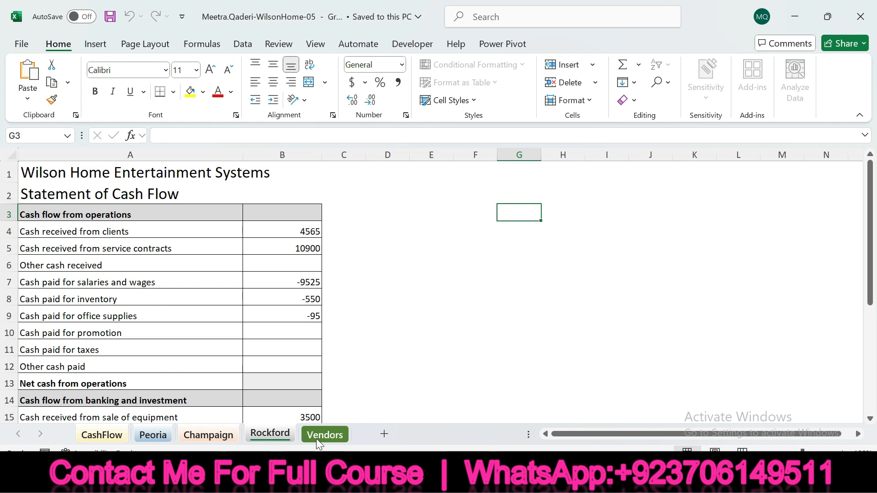
key(alt+Tab)
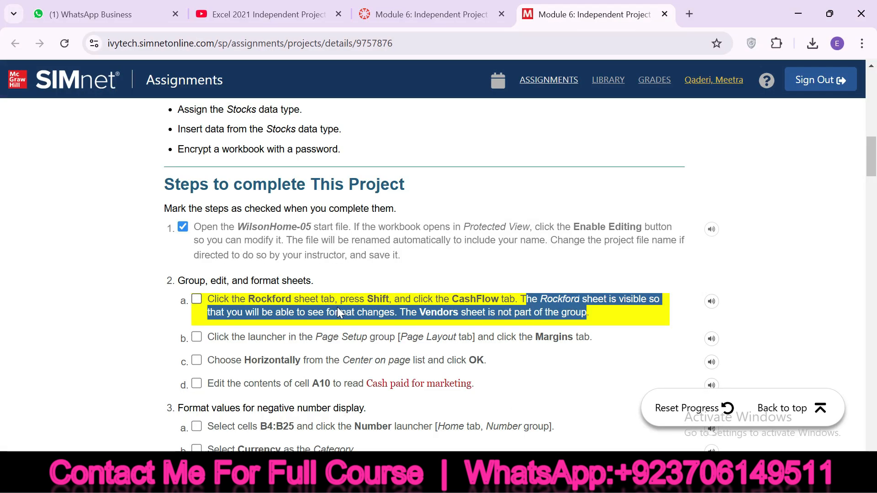
click(197, 297)
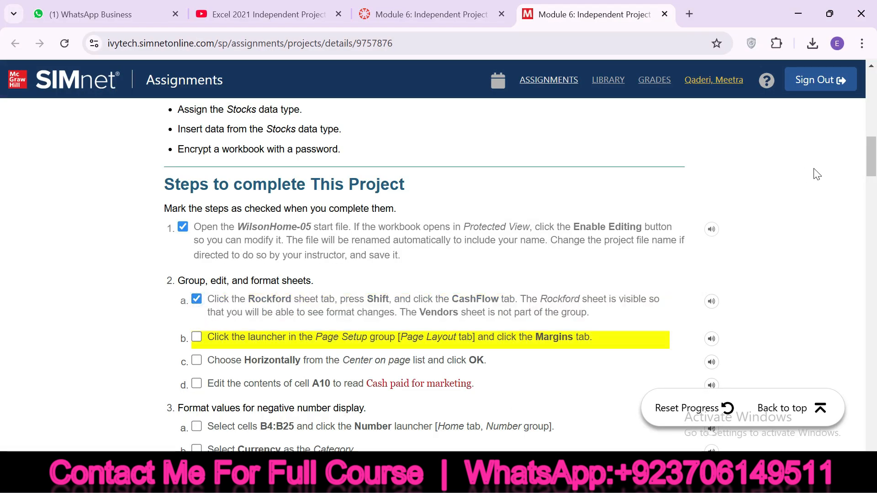
Step: Read instruction 2b, open the Page Setup dialog for the grouped sheets in Excel, and mark the instruction complete in SIMnet
scroll(818, 174, down, 2)
scroll(357, 182, down, 2)
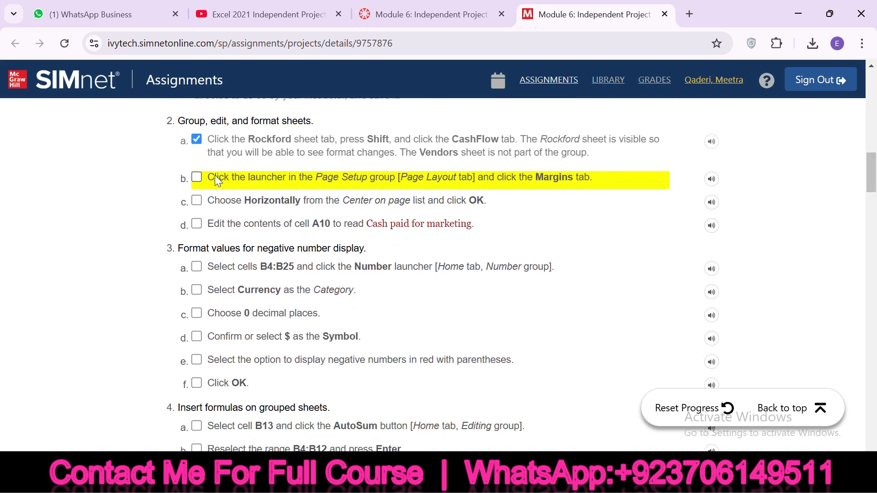
drag(210, 176, 591, 187)
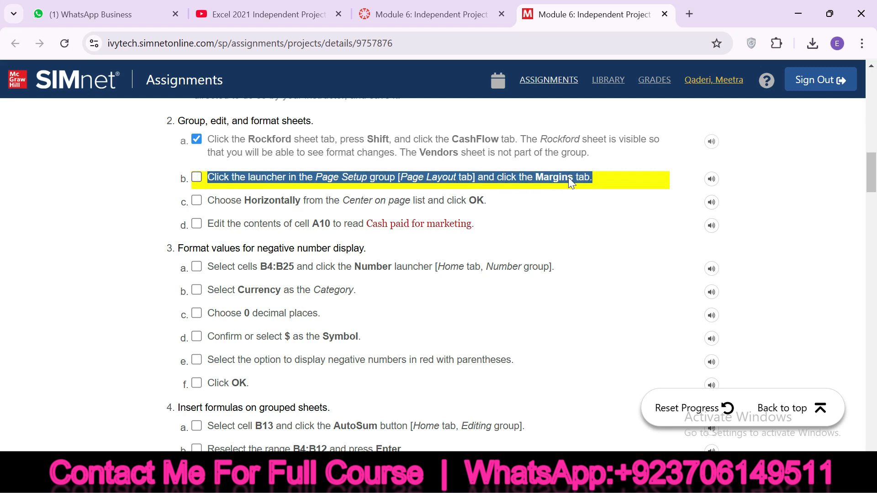
click(602, 446)
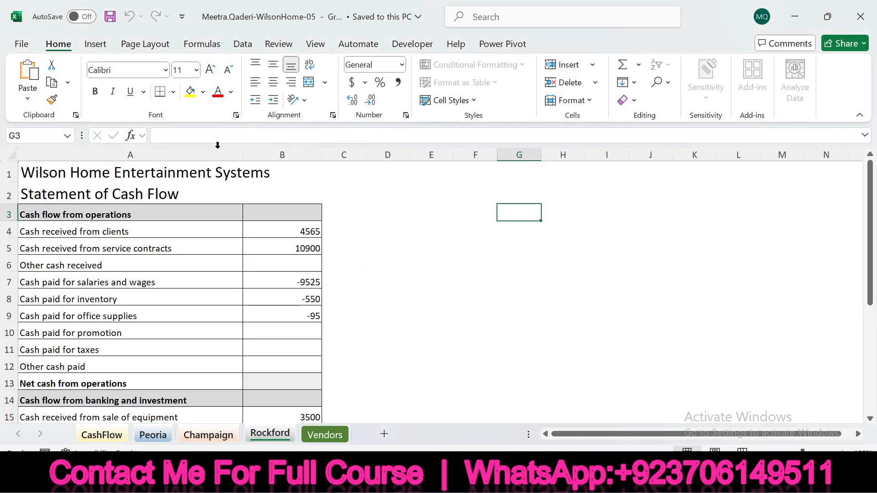
click(146, 44)
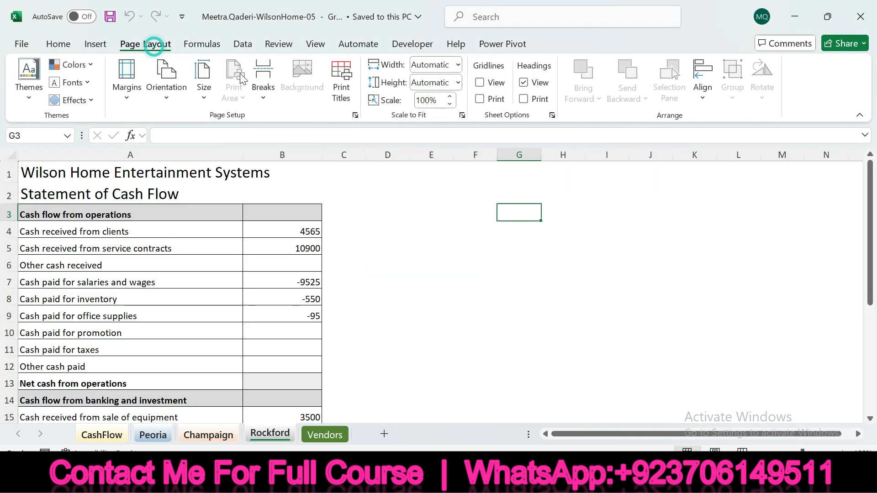
click(356, 115)
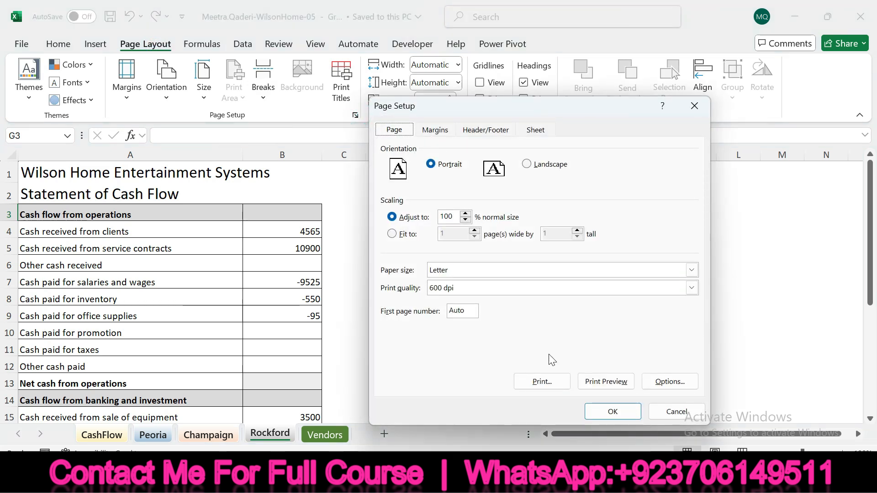
key(alt+Tab)
click(198, 176)
Step: Center the grouped Excel sheets horizontally on the page as instruction 2c asks, and mark that instruction complete in SIMnet
drag(209, 200, 484, 204)
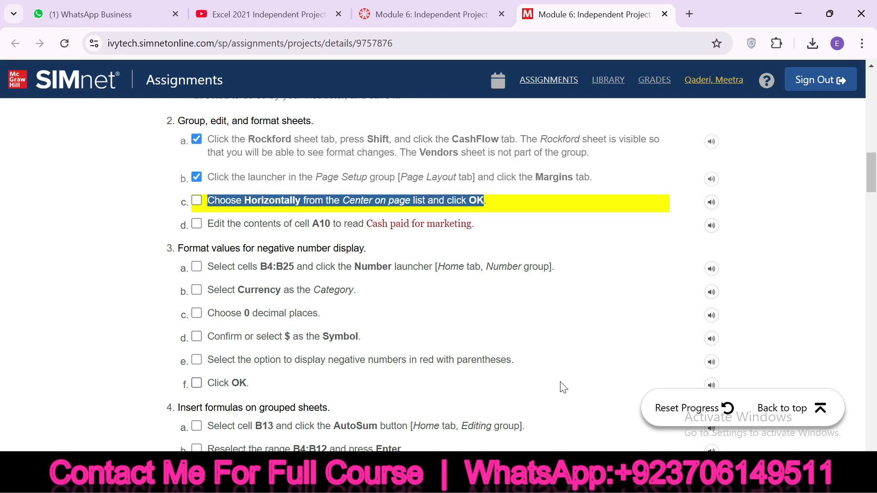
click(457, 482)
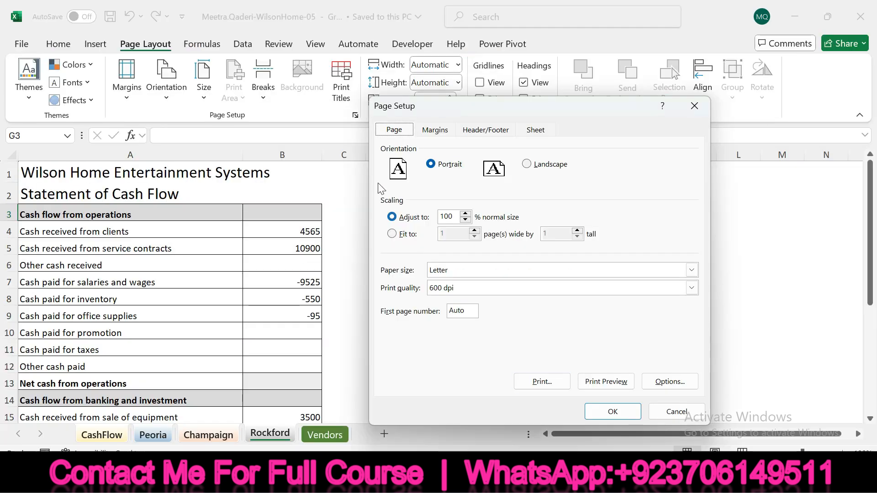
click(436, 130)
click(402, 337)
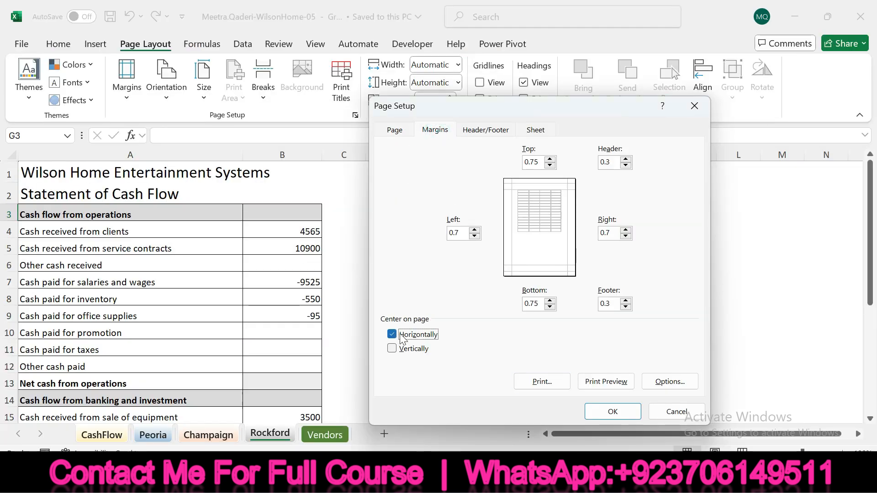
click(613, 412)
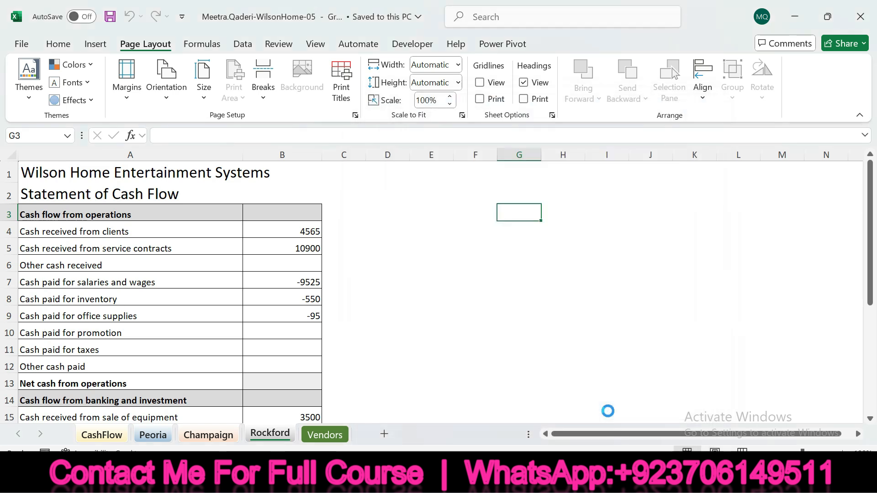
key(alt+Tab)
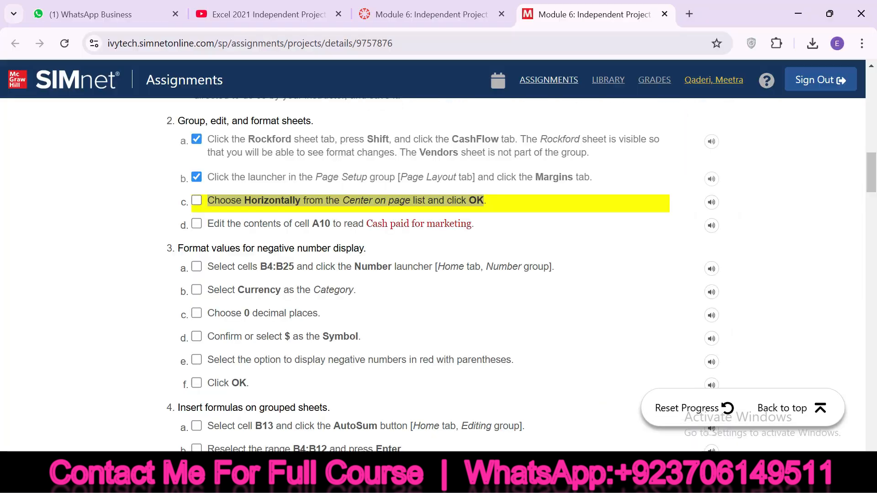
click(196, 201)
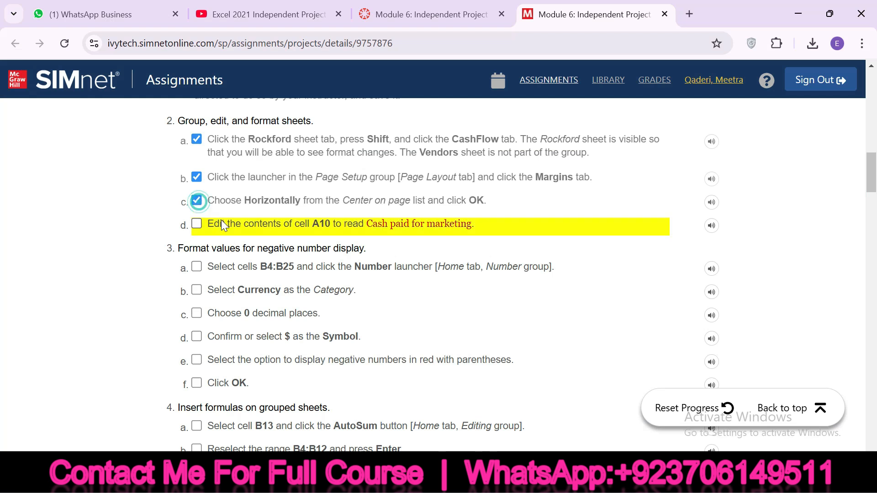
Step: Copy the cell reference from instruction 2d in SIMnet and go to cell A10 on the grouped sheets in Excel
drag(315, 223, 330, 225)
key(ctrl+c)
key(alt+Tab)
click(45, 137)
key(ctrl+v)
key(Return)
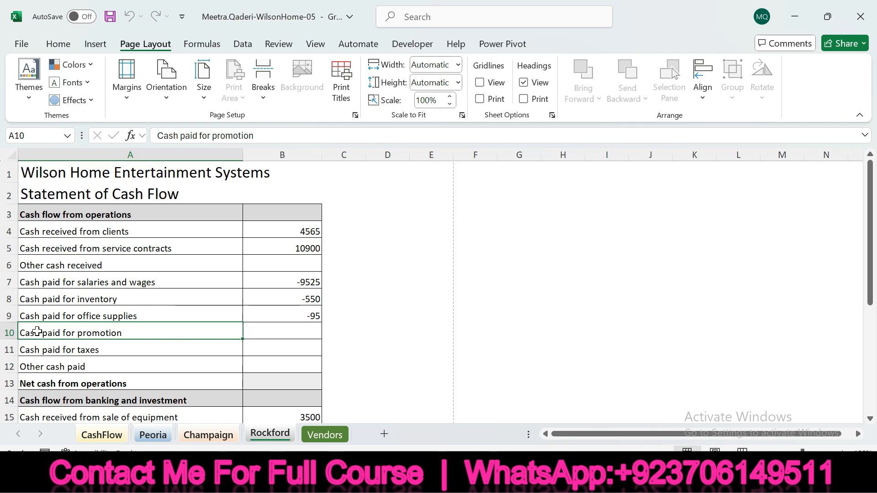
Step: Replace the contents of cell A10 in Excel with "Cash paid for marketing" as instruction 2d asks, and mark it complete in SIMnet
key(alt+Tab)
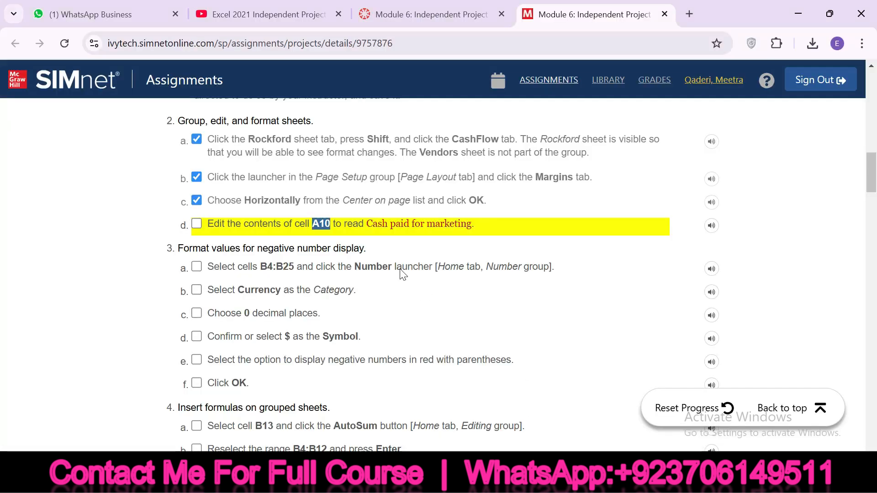
drag(368, 223, 469, 224)
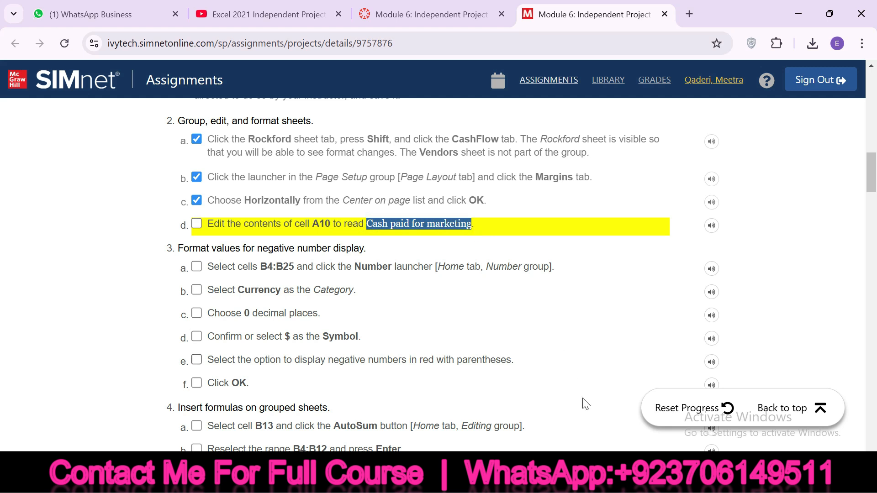
key(alt+Tab)
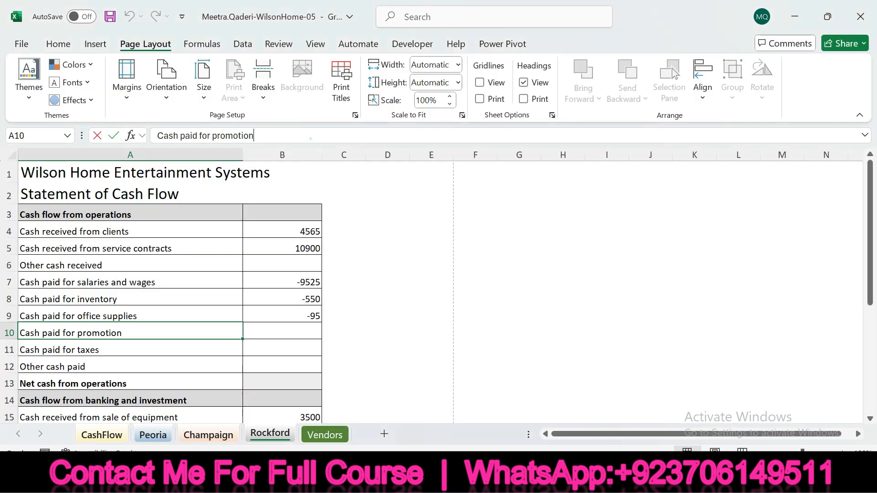
key(shift+Left)
key(shift+Left)
key(shift+Left)
key(shift+Left)
key(shift+Left)
key(shift+Left)
key(shift+Left)
key(shift+Left)
key(shift+Left)
key(shift+Left)
key(shift+Left)
key(shift+Left)
key(shift+Left)
key(shift+Left)
key(shift+Left)
key(shift+Left)
key(shift+Left)
key(shift+Left)
key(shift+Left)
key(shift+Left)
text(Cash paid for marketing)
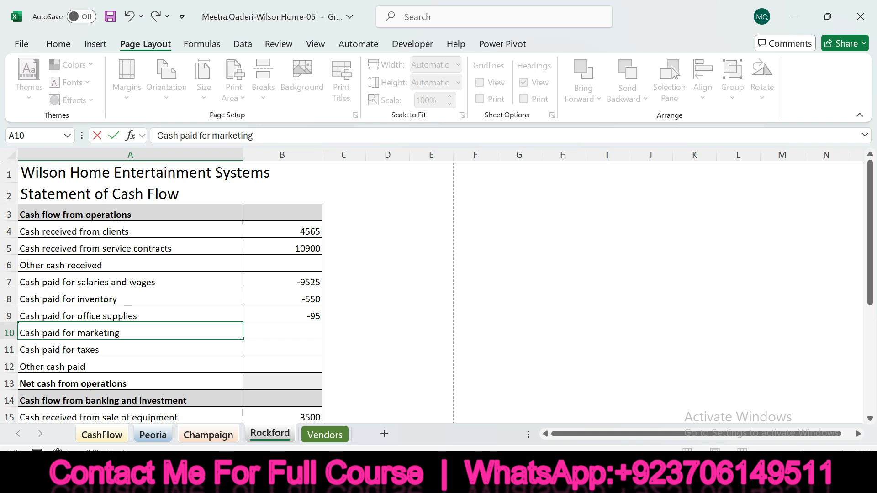
key(Return)
click(173, 332)
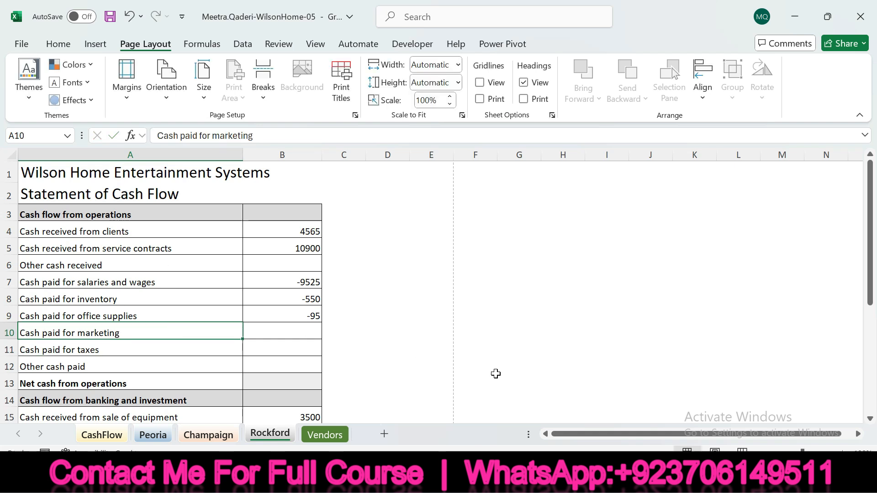
mouse_move(575, 480)
click(576, 402)
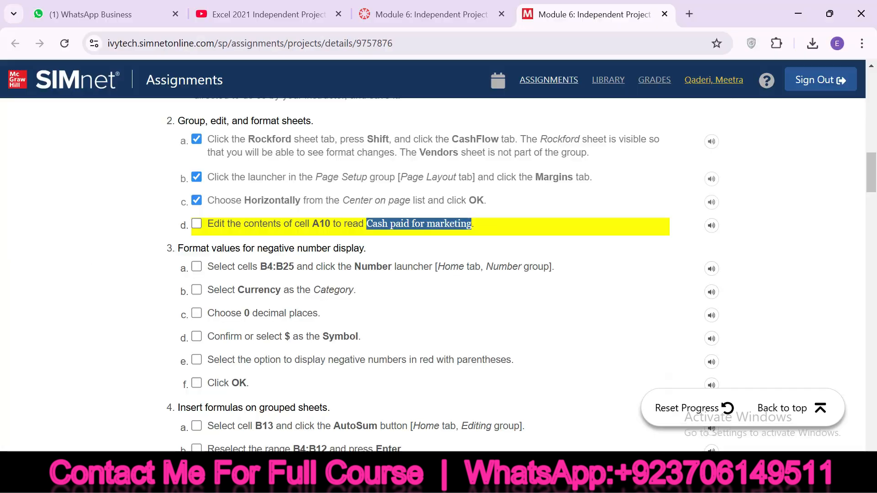
click(197, 223)
Step: Copy the range reference from instruction 3a in SIMnet and select cells B4:B25 on the grouped sheets in Excel
drag(262, 263, 295, 268)
key(ctrl+c)
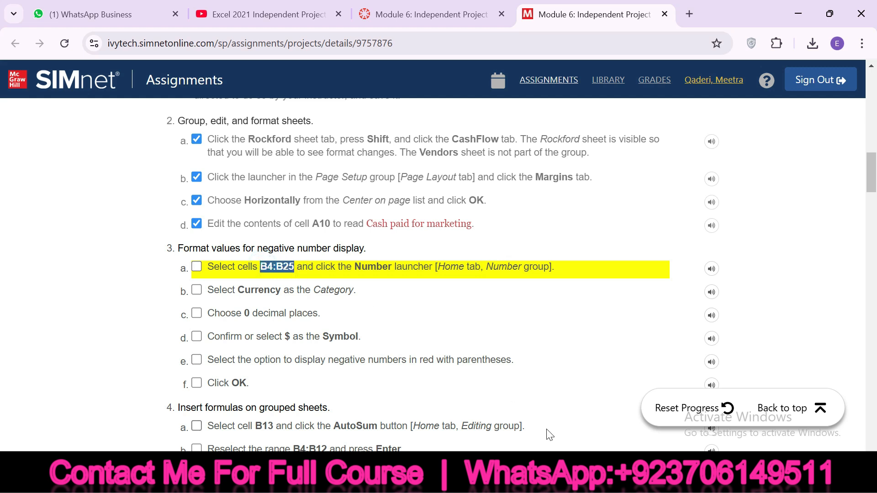
key(alt+Tab)
click(44, 137)
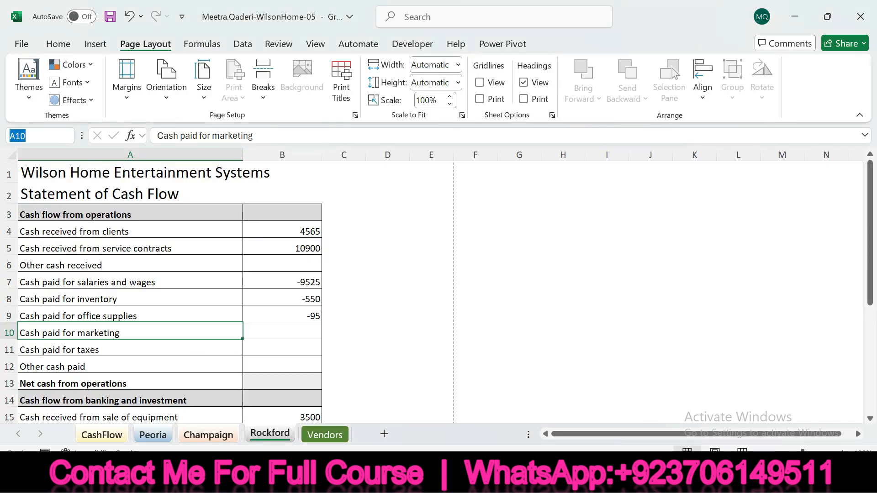
key(ctrl+v)
key(Return)
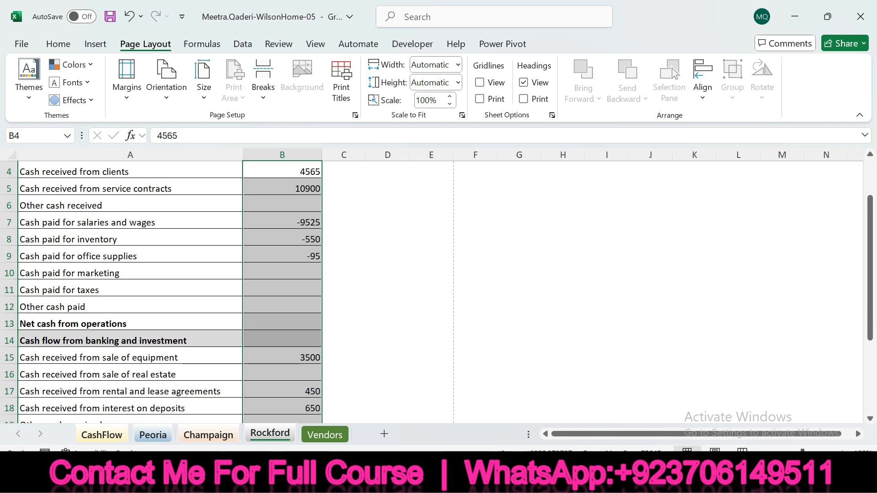
Step: Check the rest of instruction 3a, open the Number format settings for B4:B25 in Excel, and mark the instruction complete in SIMnet
key(alt+Tab)
drag(318, 267, 438, 267)
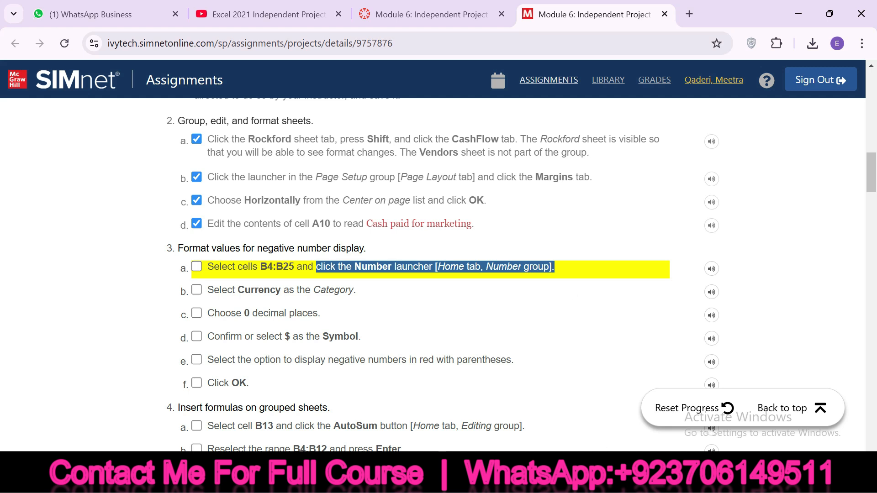
key(alt+Tab)
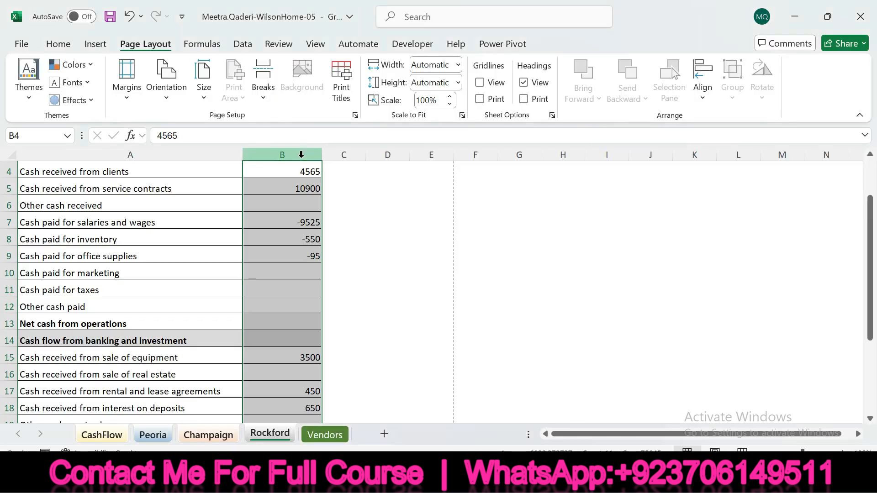
click(52, 40)
click(406, 116)
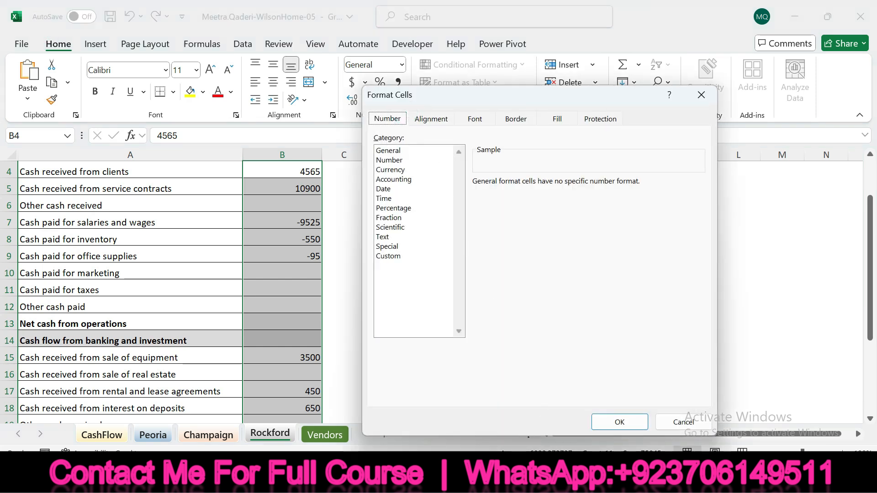
key(alt+Tab)
click(194, 269)
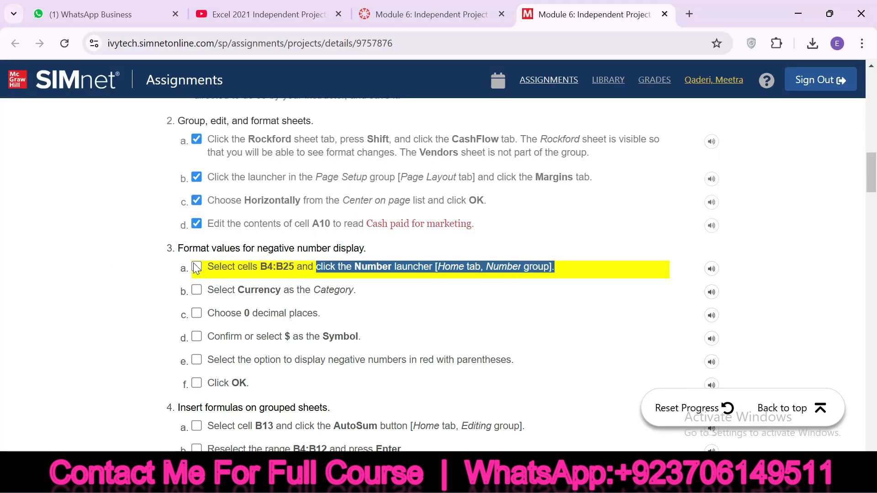
Step: Set the number category to Currency in Excel's Format Cells dialog as instruction 3b asks, and mark it complete in SIMnet
drag(204, 287, 247, 306)
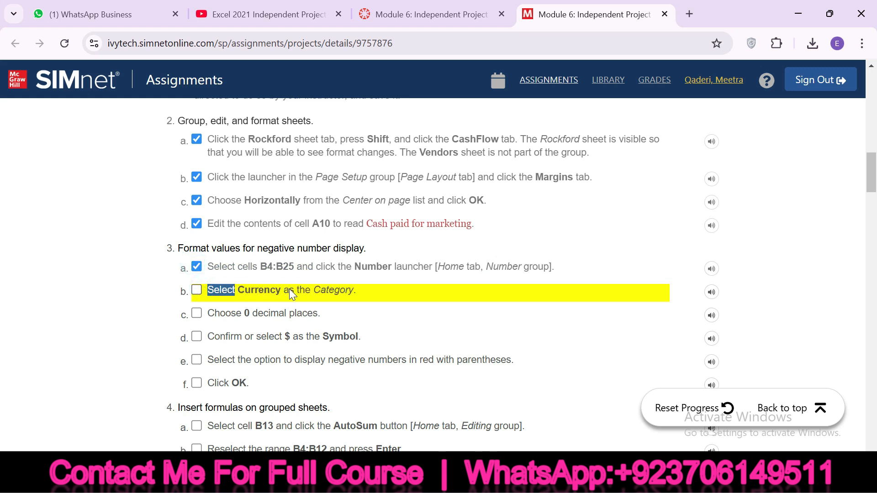
click(596, 480)
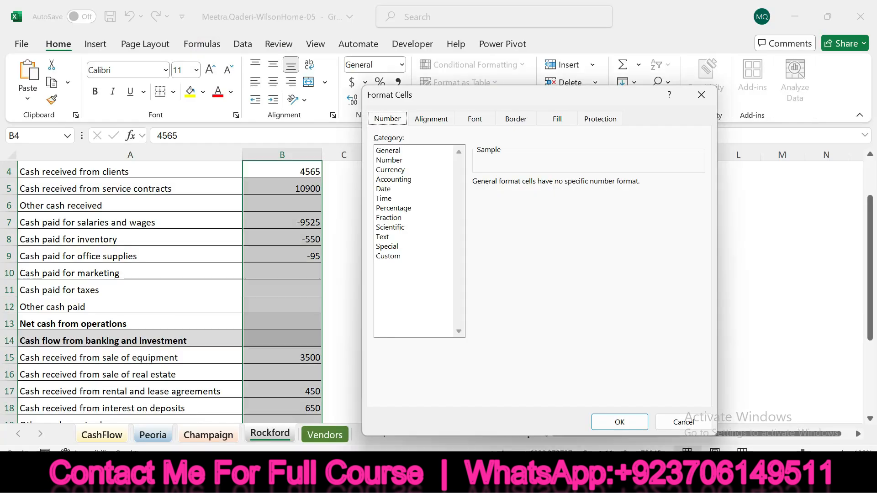
click(402, 172)
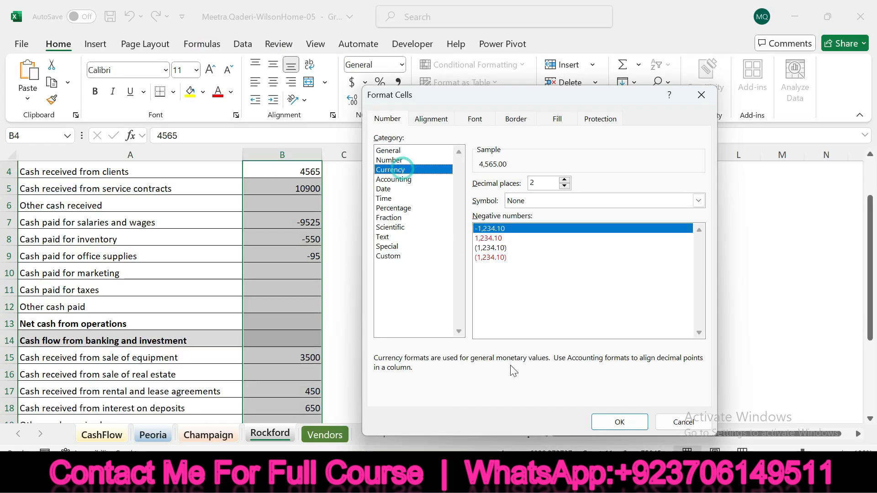
click(572, 480)
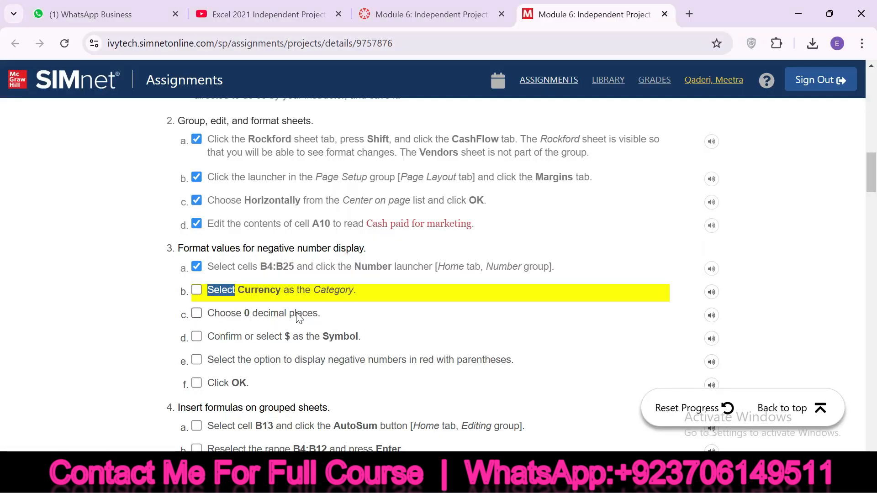
click(196, 291)
Step: Set the currency format to 0 decimal places in Excel as instruction 3c asks, and mark it complete in SIMnet
drag(208, 314, 307, 315)
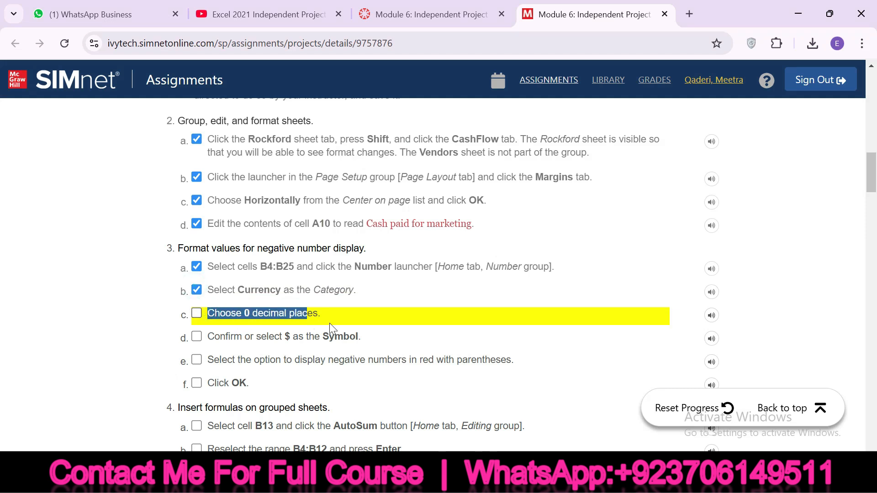
click(562, 480)
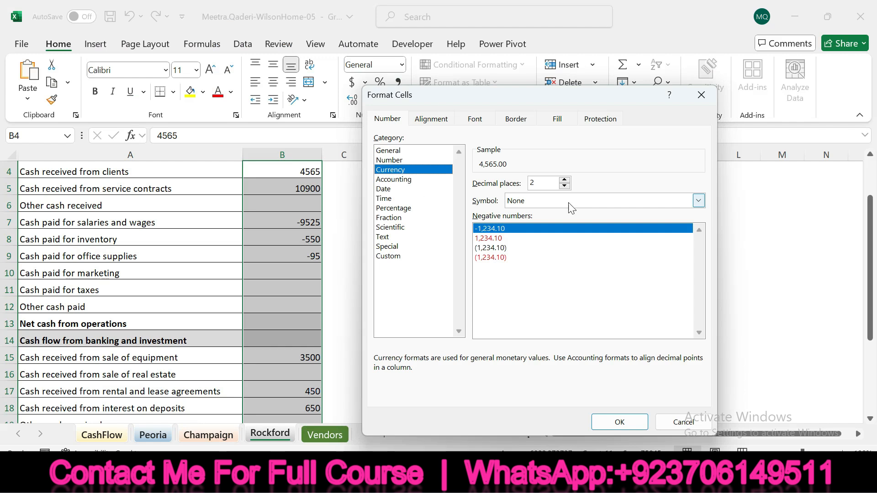
double_click(565, 186)
click(562, 480)
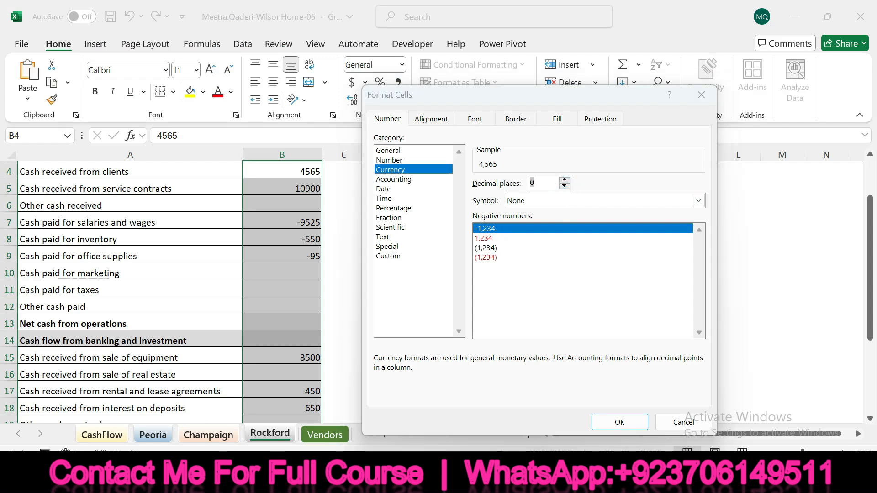
click(196, 314)
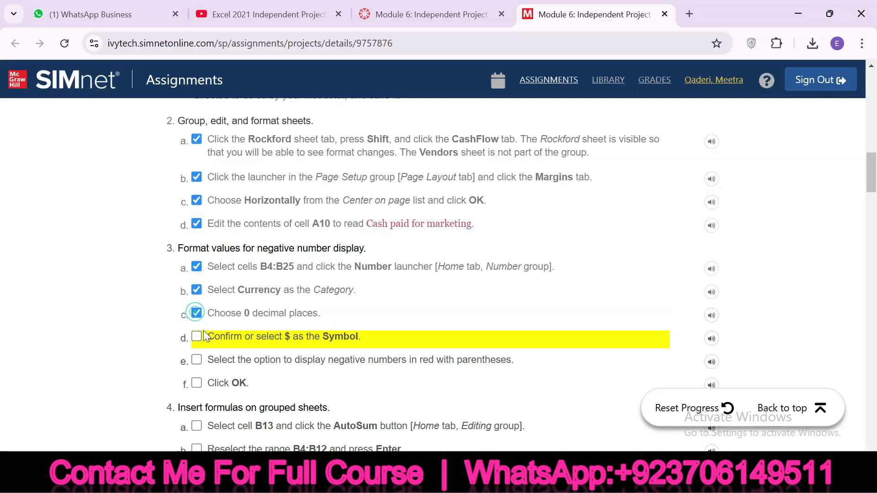
Step: Choose $ as the currency symbol in Excel as instruction 3d asks, and mark it complete in SIMnet
drag(270, 339, 354, 339)
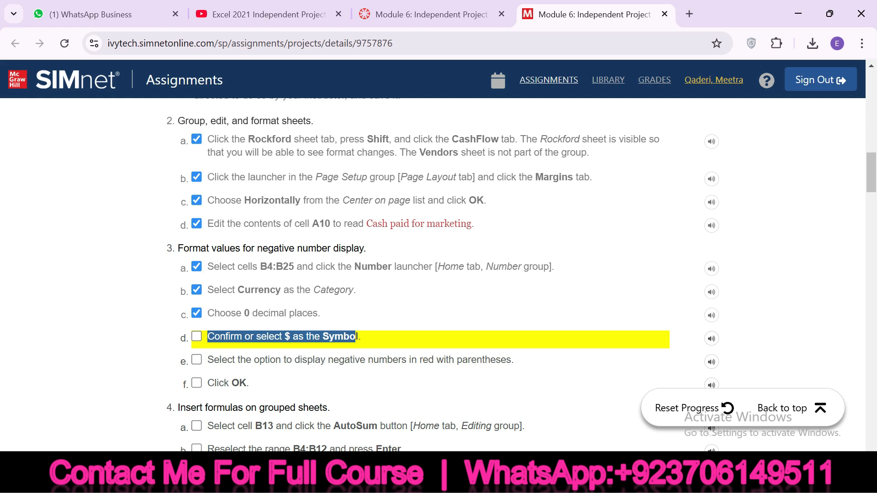
key(alt+Tab)
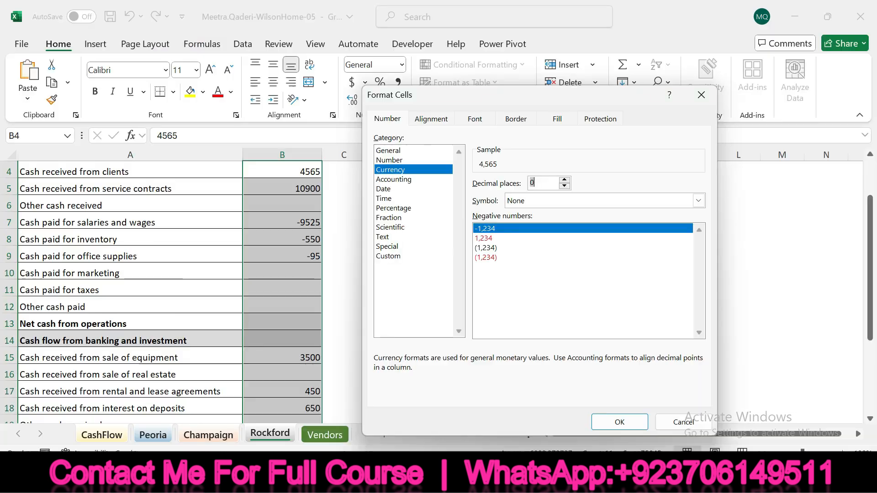
click(698, 200)
click(631, 220)
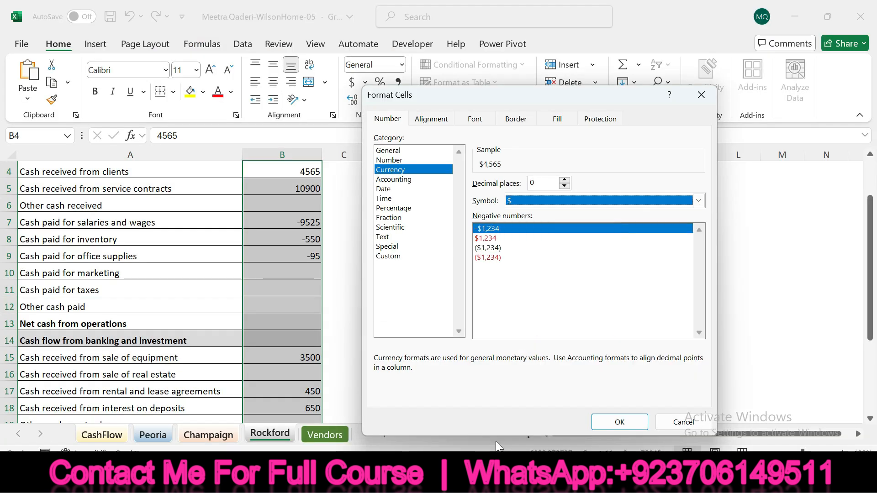
key(alt+Tab)
click(196, 338)
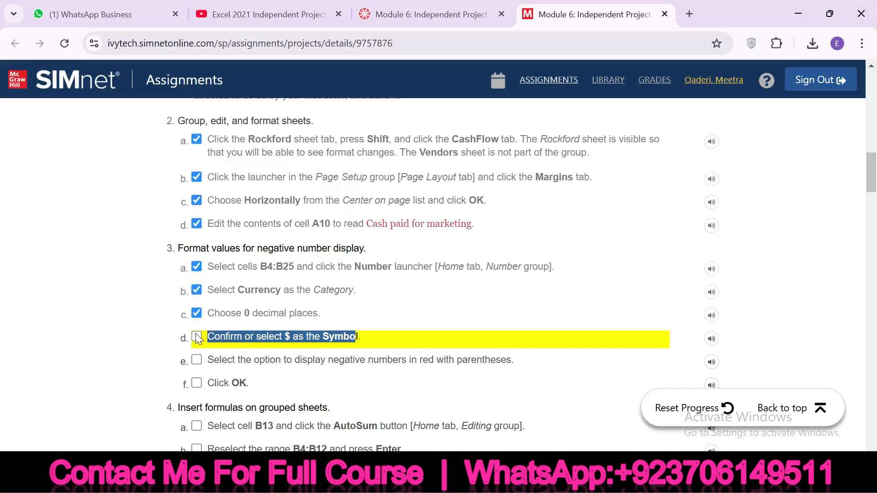
Step: Choose the red-with-parentheses display for negative numbers in Excel as instruction 3e asks, and mark it complete in SIMnet
drag(210, 358, 441, 360)
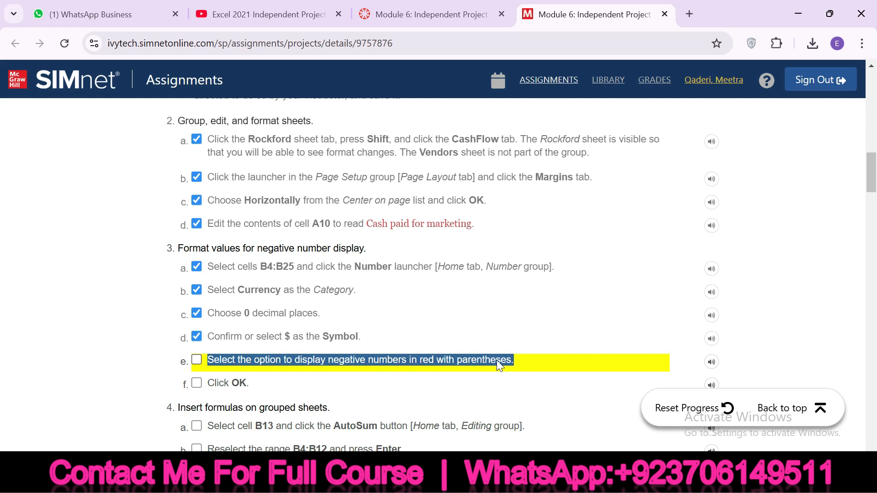
click(608, 480)
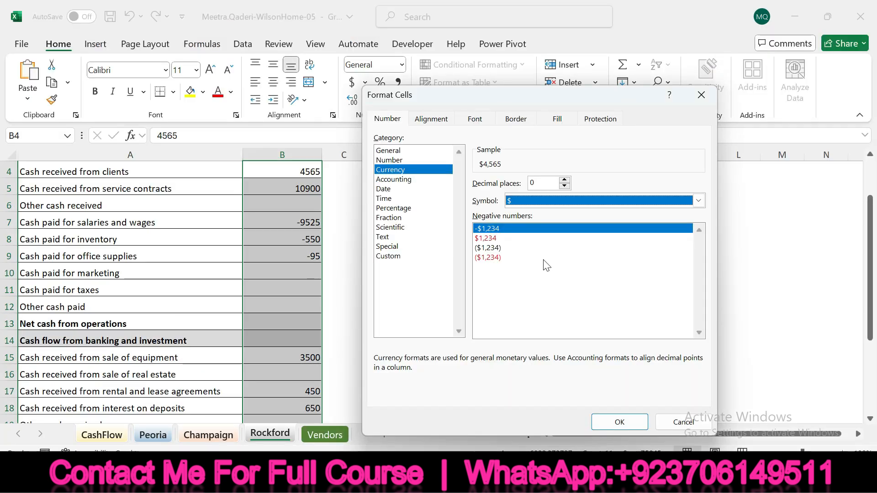
click(501, 250)
click(501, 257)
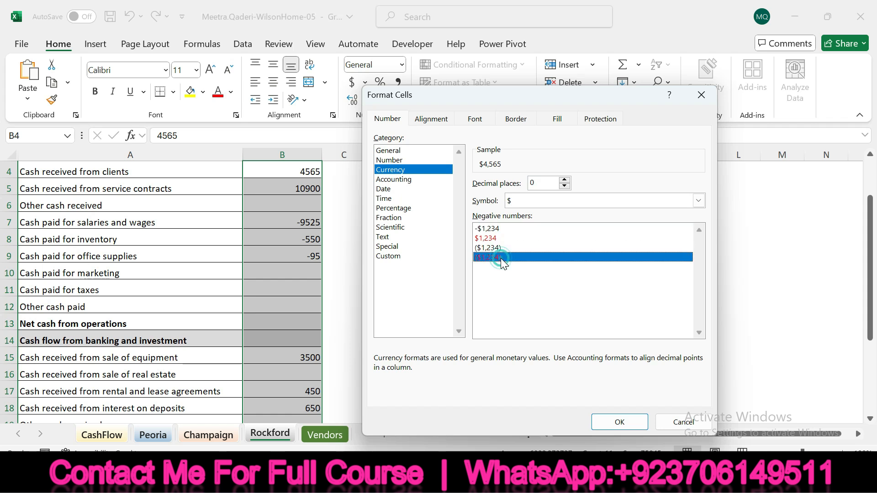
click(525, 479)
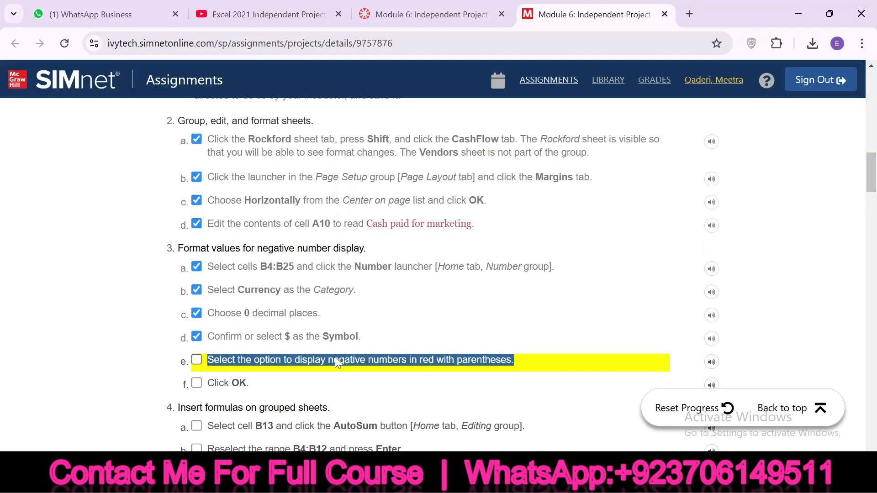
click(197, 361)
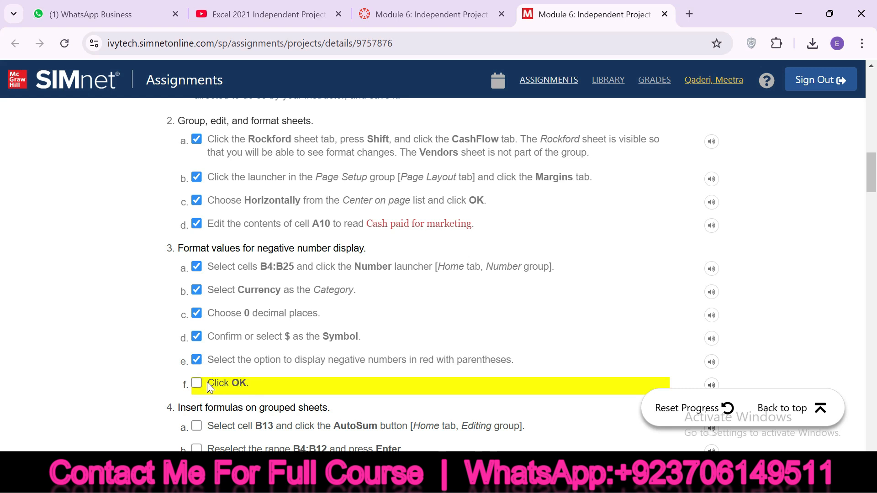
Step: Apply the currency format to B4:B25 in Excel, and return to the section 4 formula instructions in SIMnet
click(594, 479)
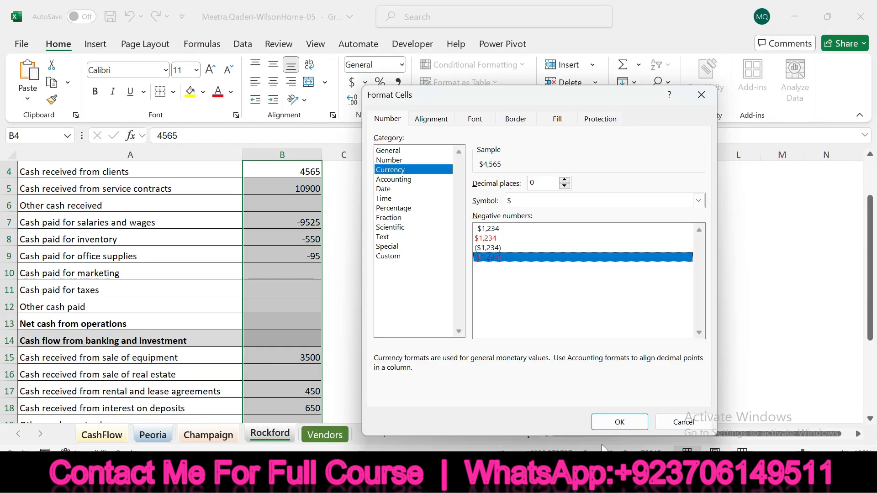
click(604, 420)
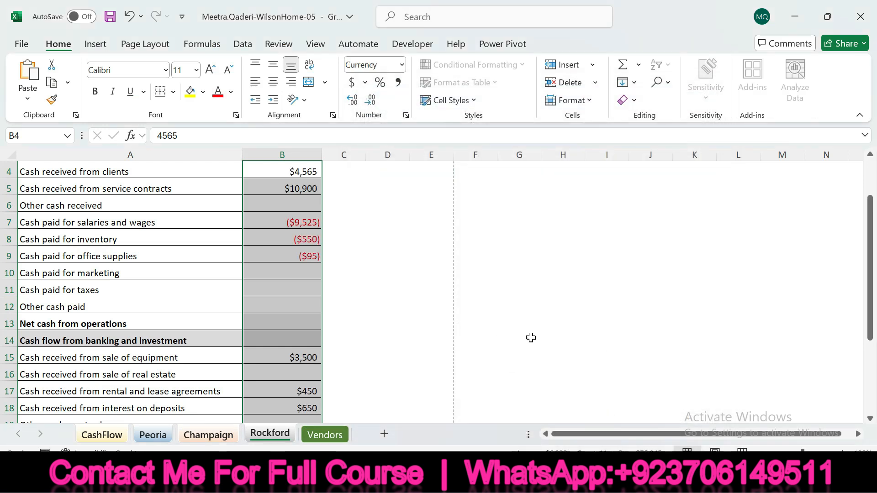
click(581, 478)
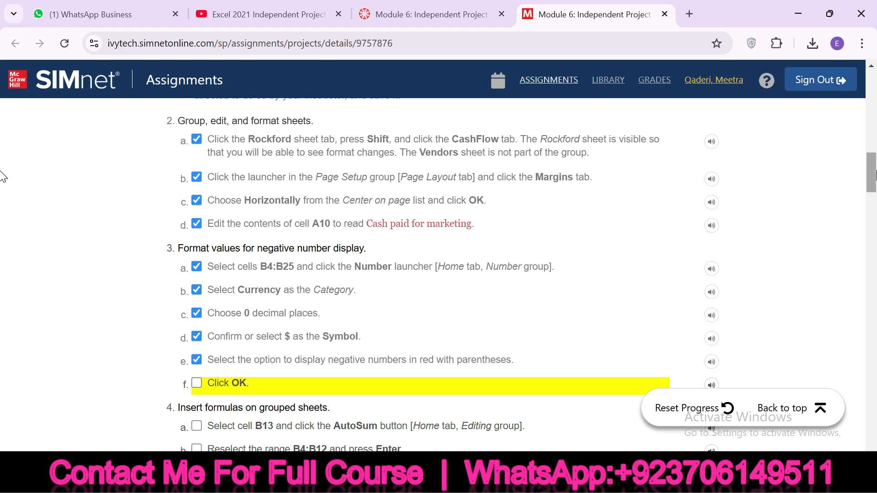
scroll(2, 176, down, 4)
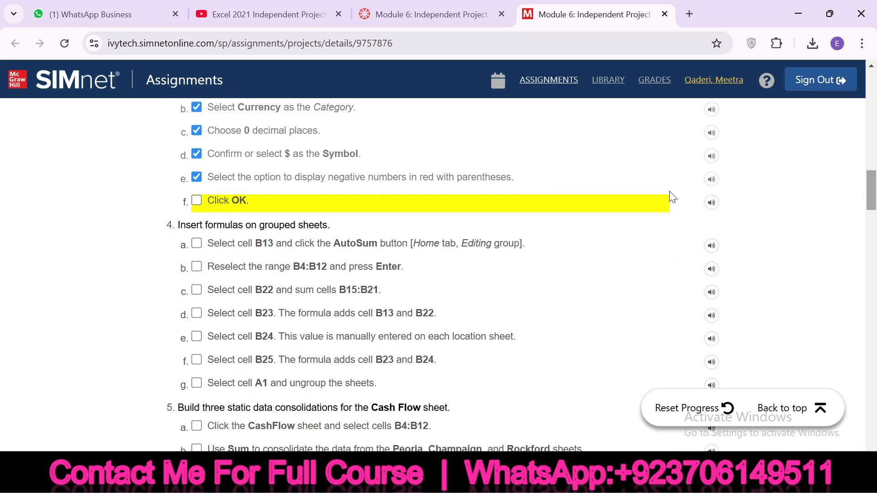
Step: Mark instruction 3f complete in SIMnet, and select cell B13 on the grouped sheets in Excel as instruction 4a asks
click(198, 200)
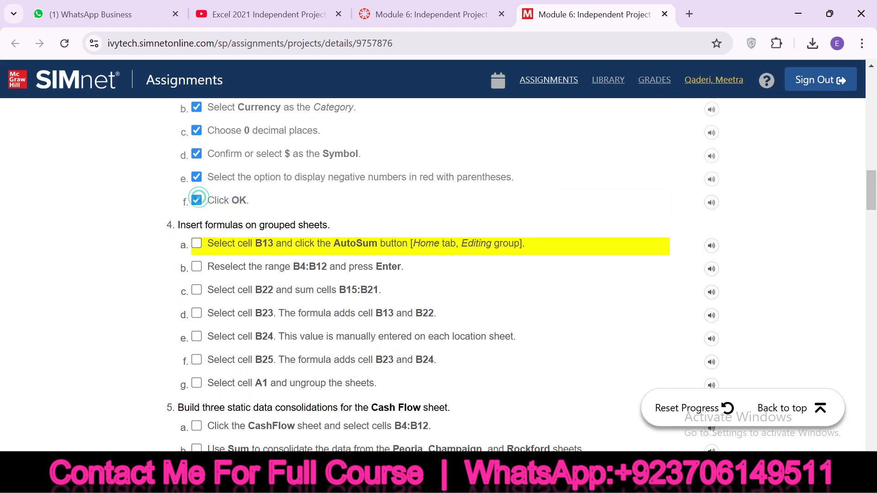
drag(256, 242, 272, 245)
drag(208, 244, 276, 246)
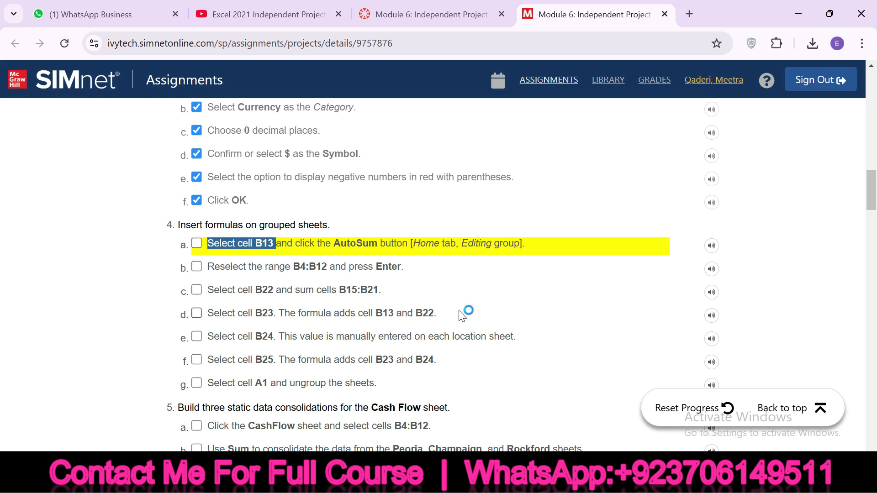
click(590, 480)
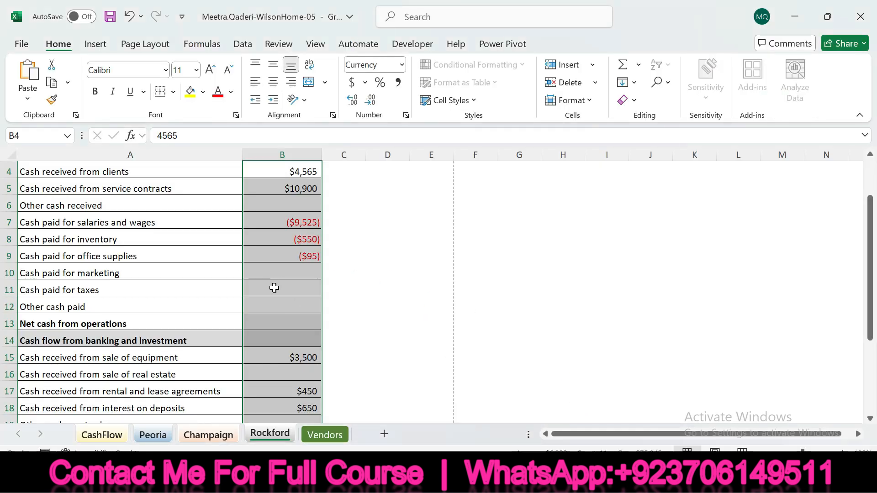
click(265, 327)
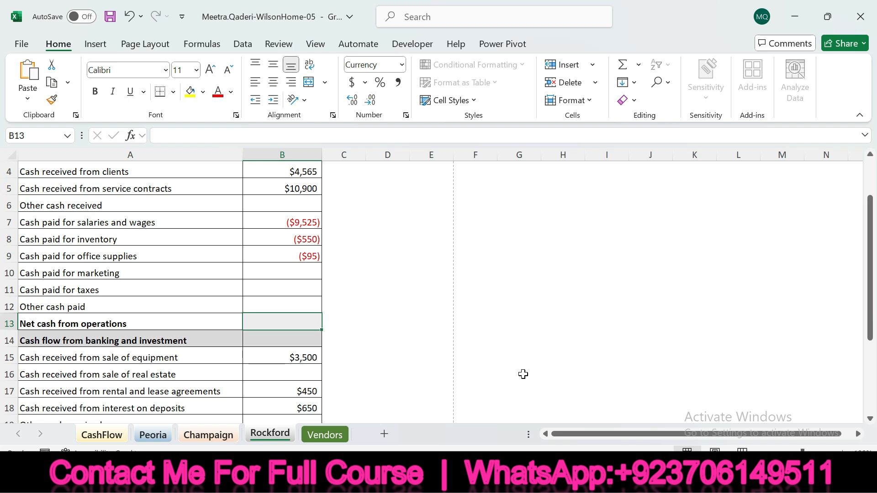
Step: Start an AutoSum formula in cell B13 in Excel, and mark instruction 4a complete in SIMnet
key(alt+Tab)
drag(296, 244, 397, 244)
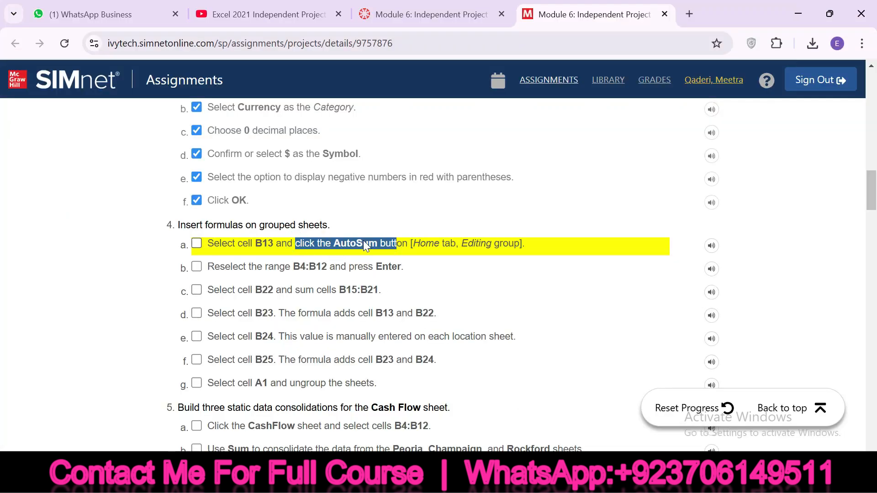
key(alt+Tab)
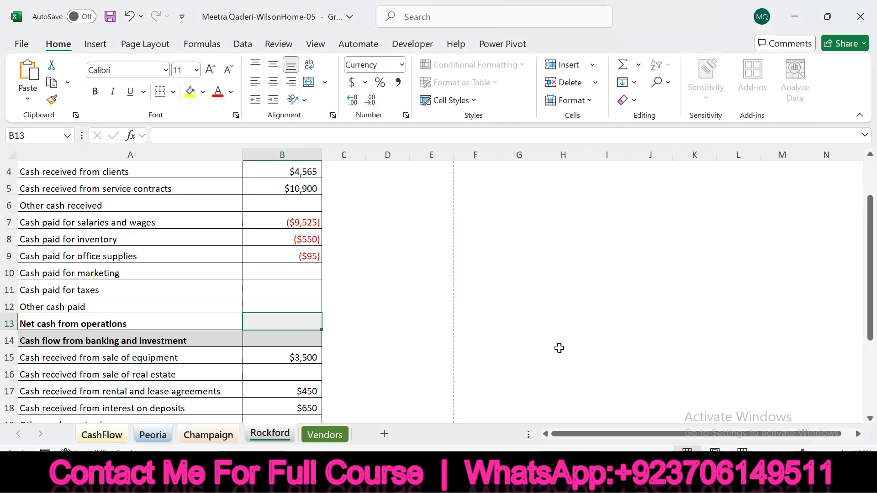
click(642, 70)
click(647, 82)
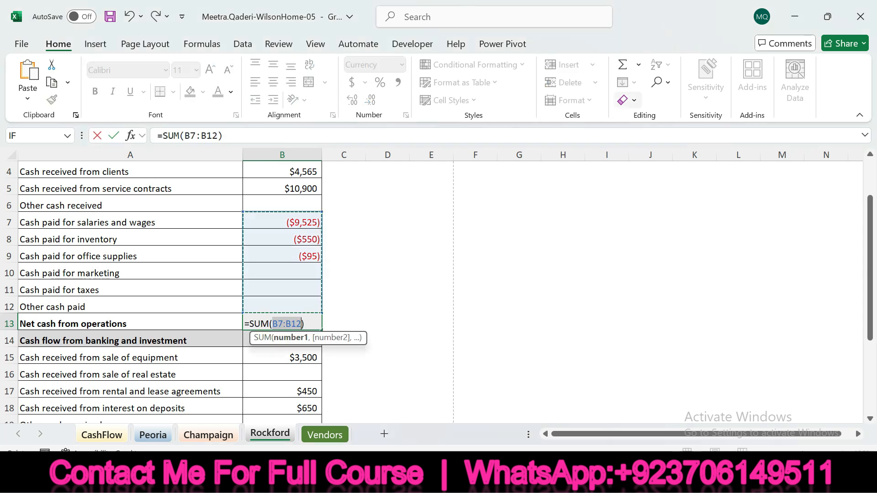
key(alt+Tab)
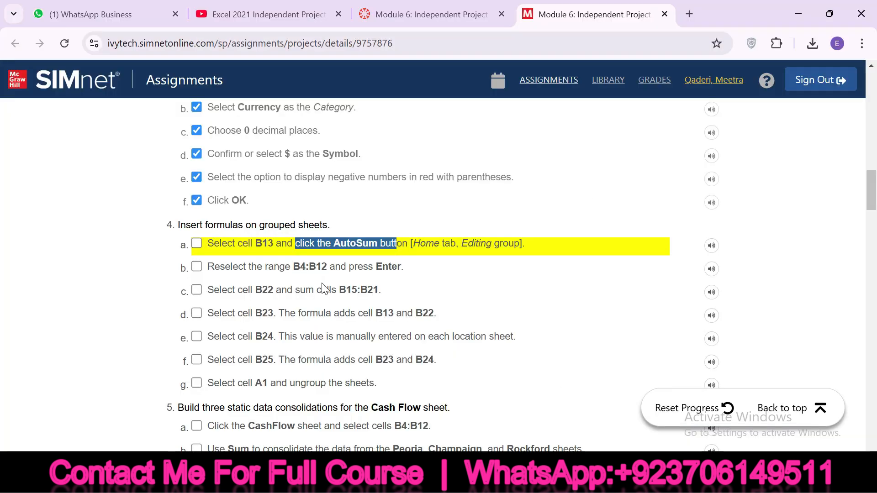
click(197, 243)
Step: Set the B13 sum range to B4:B12 in Excel and enter the formula, and mark instruction 4b complete in SIMnet
drag(270, 267, 292, 268)
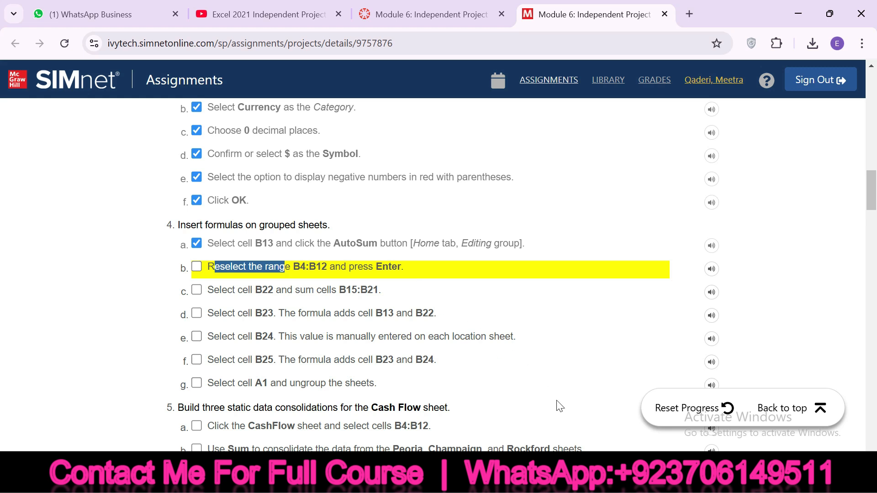
key(alt+Tab)
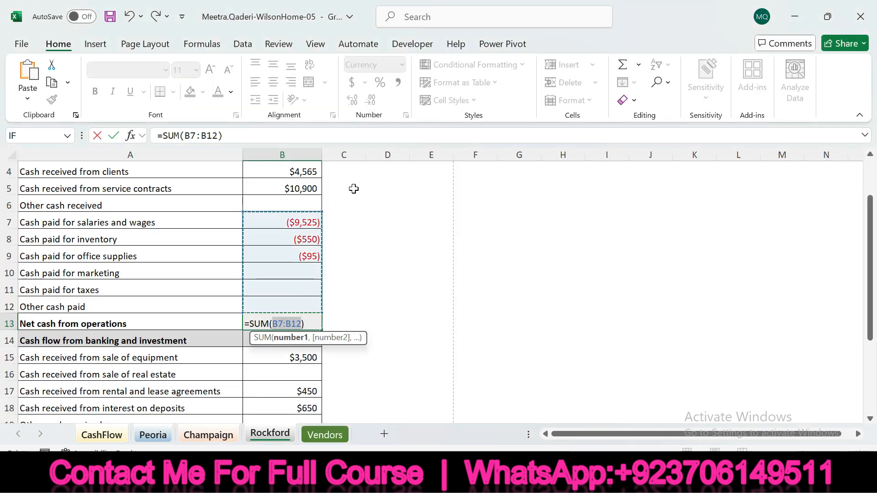
drag(870, 236, 871, 224)
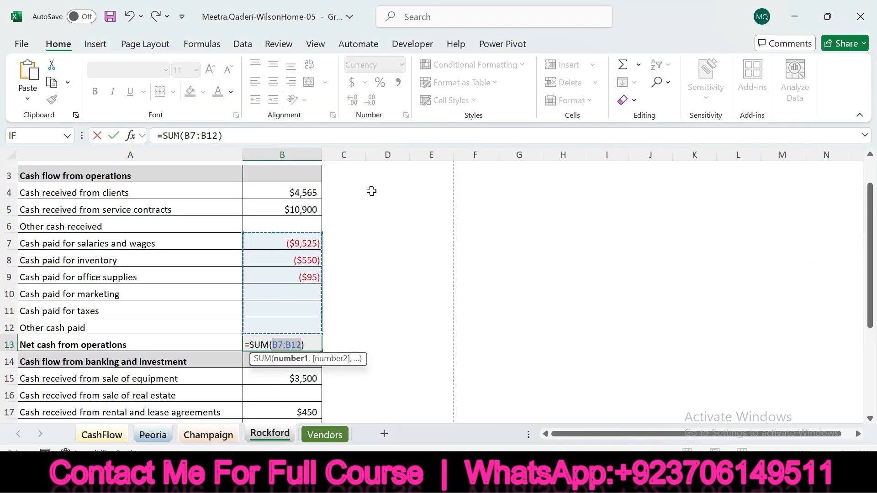
drag(293, 190, 292, 322)
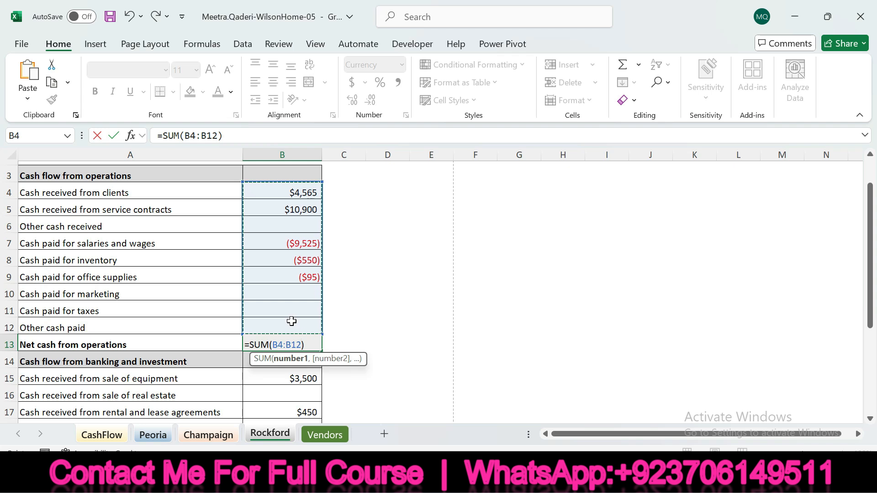
key(Return)
click(295, 344)
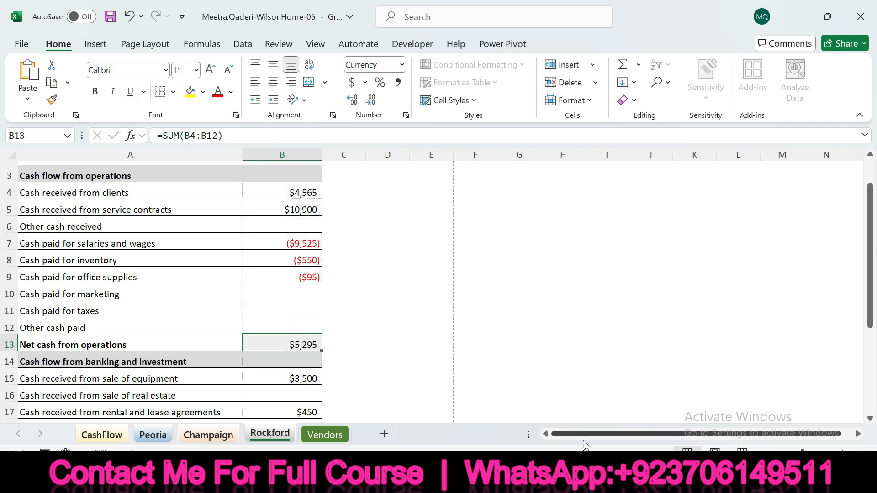
click(599, 480)
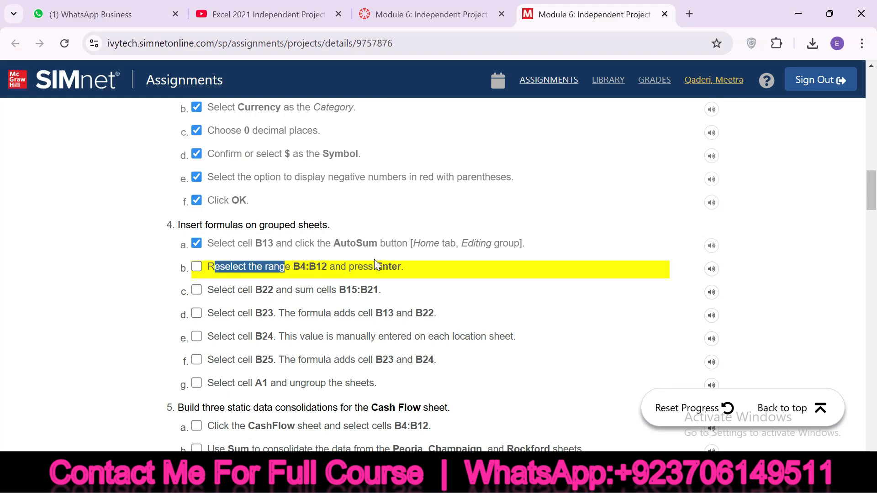
click(197, 267)
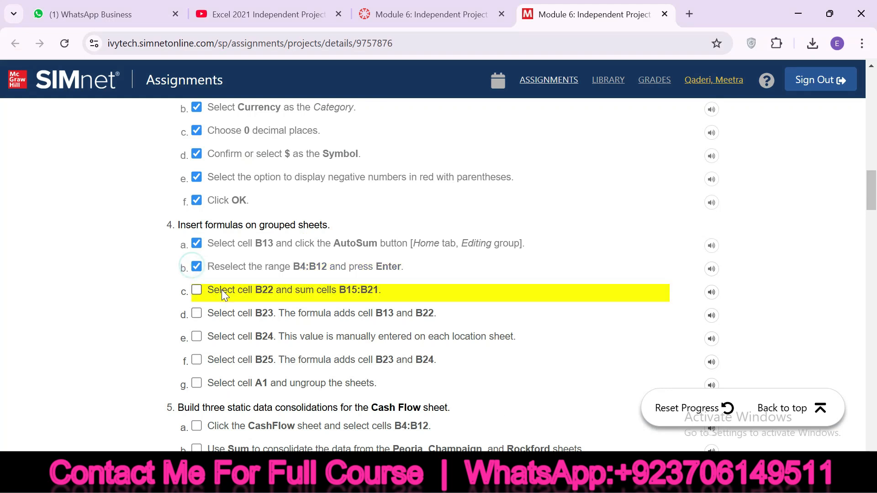
Step: Start an AutoSum formula in cell B22 in Excel, following instruction 4c in SIMnet
mouse_move(261, 291)
mouse_down()
mouse_move(271, 289)
mouse_move(232, 290)
mouse_move(268, 291)
mouse_up()
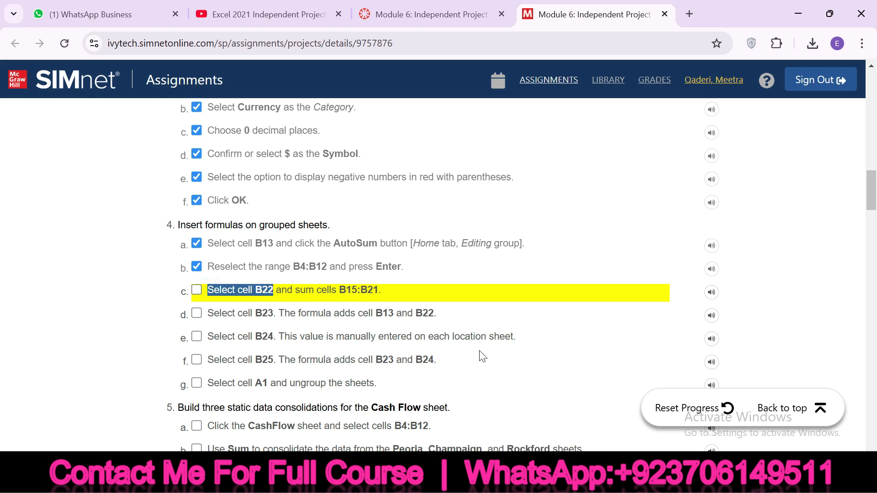
click(616, 477)
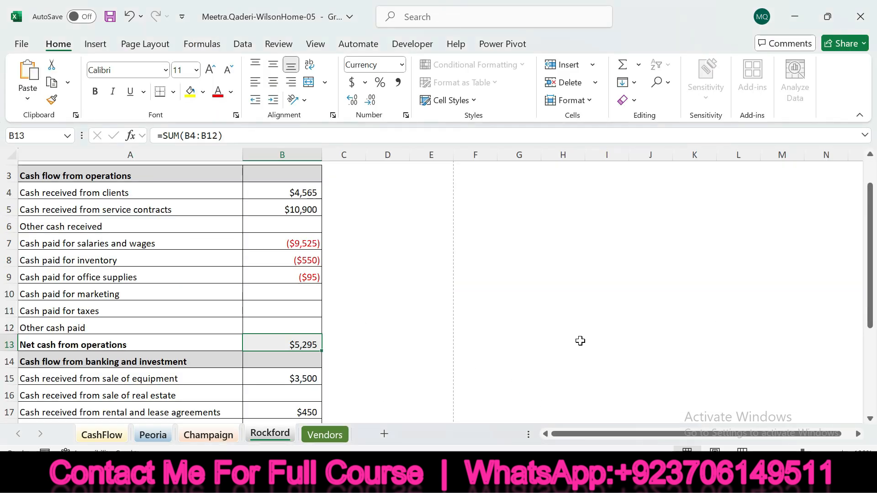
drag(870, 288, 871, 348)
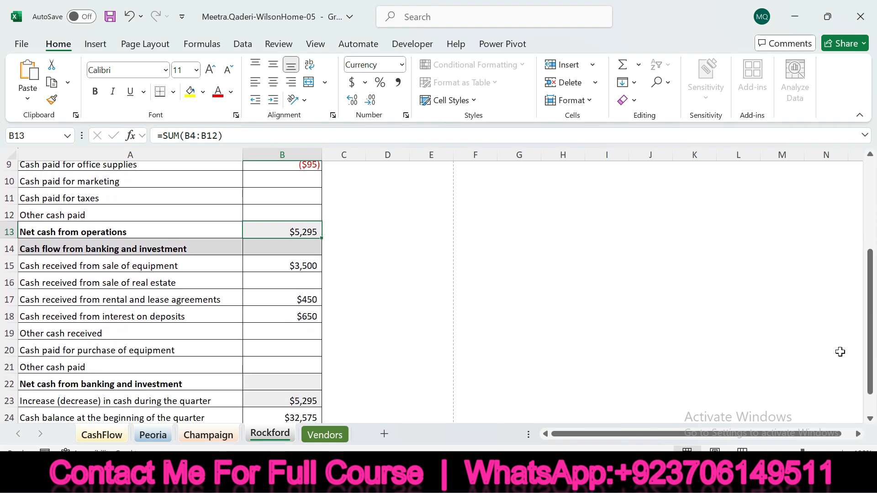
click(300, 382)
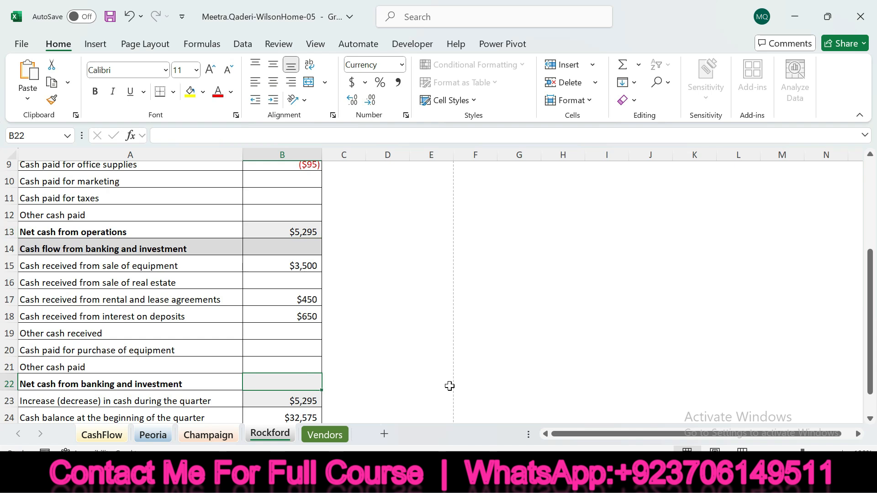
key(alt+Tab)
drag(293, 290, 334, 291)
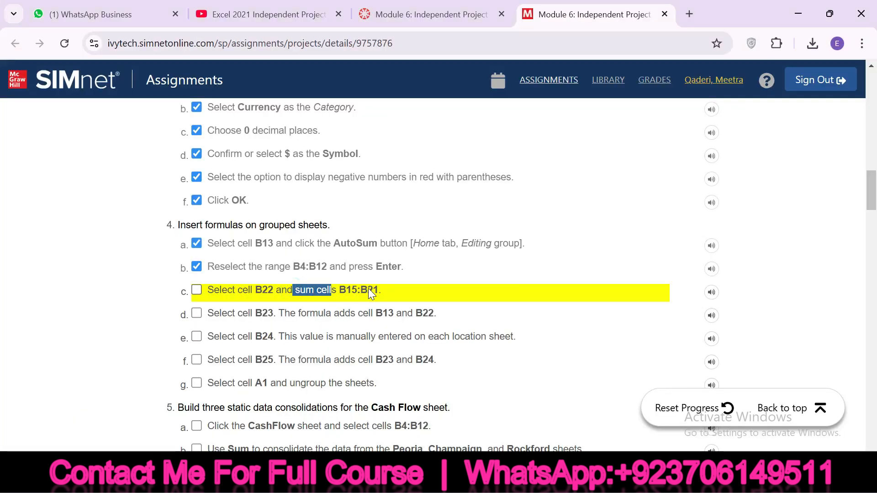
key(alt+Tab)
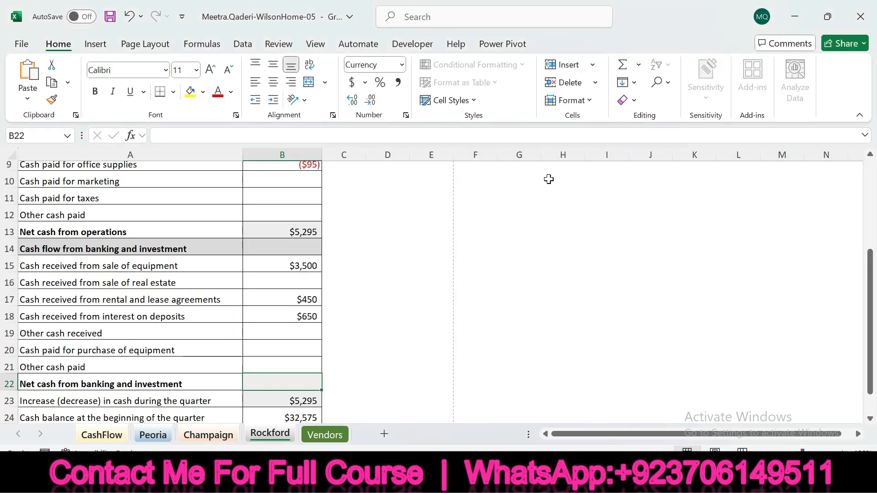
click(639, 67)
click(649, 84)
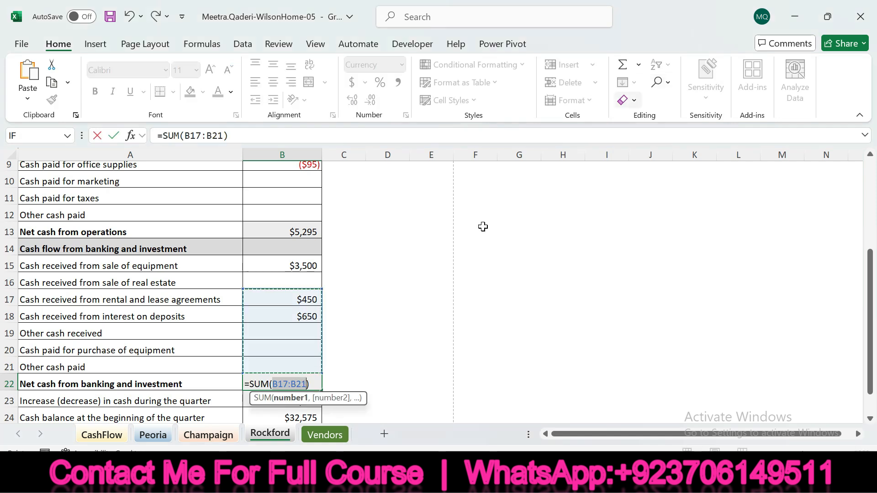
Step: Set the B22 sum range to B15:B21 in Excel and enter the formula, and mark instruction 4c complete in SIMnet
drag(288, 261, 286, 362)
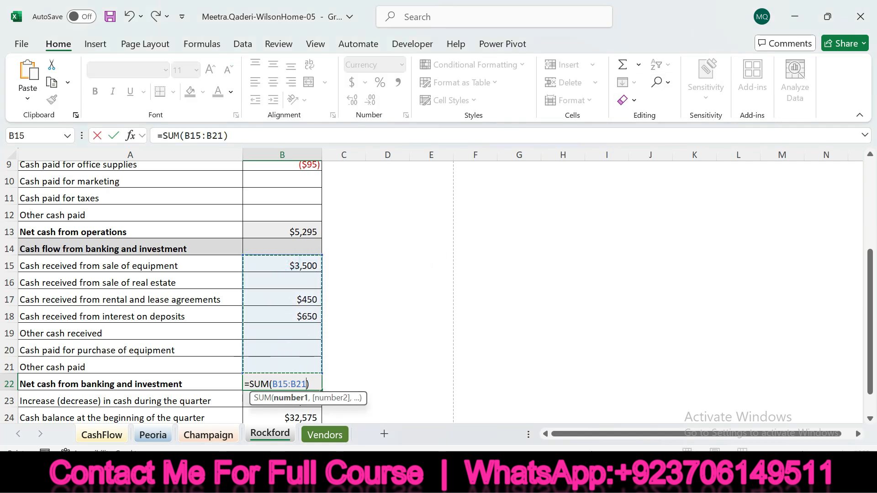
click(567, 477)
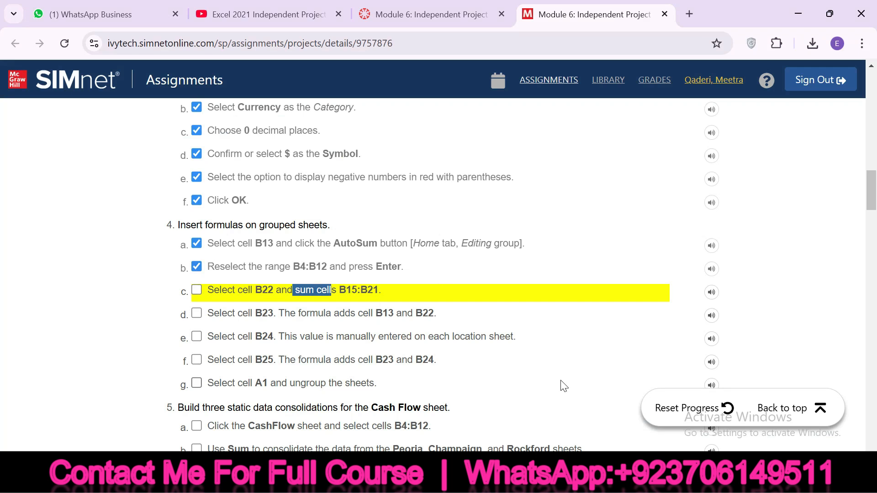
key(alt+Tab)
key(Return)
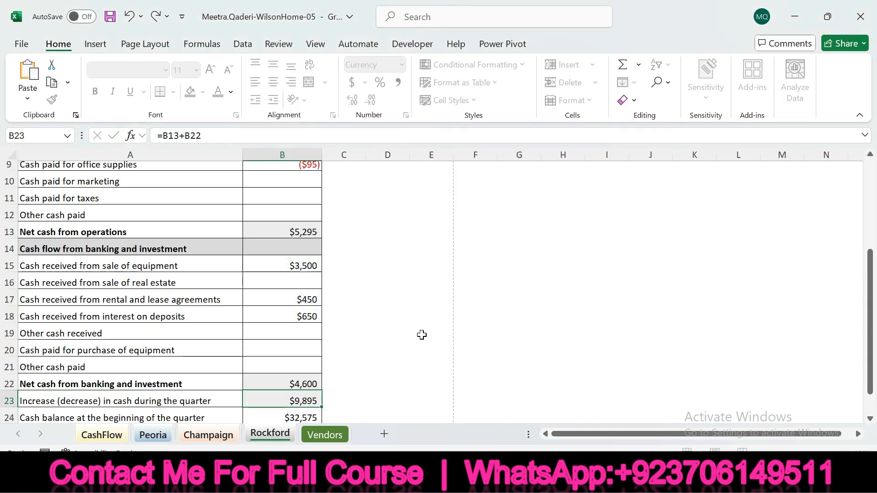
click(299, 385)
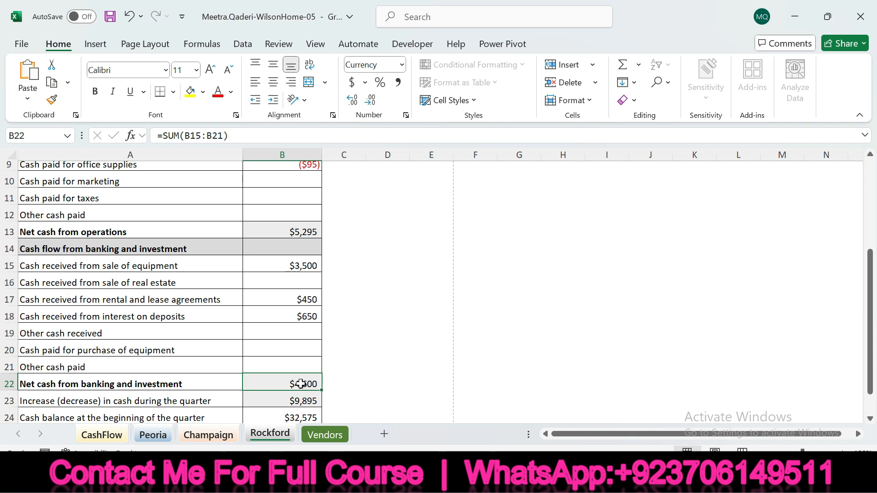
key(alt+Tab)
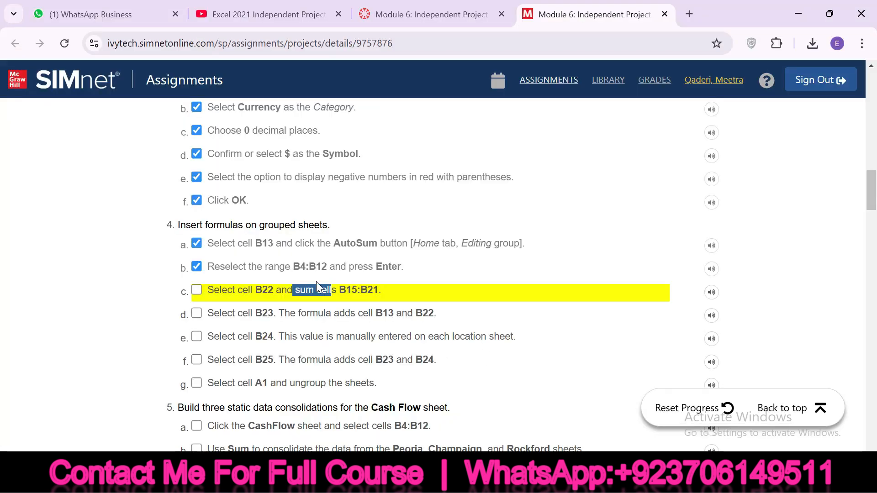
click(196, 291)
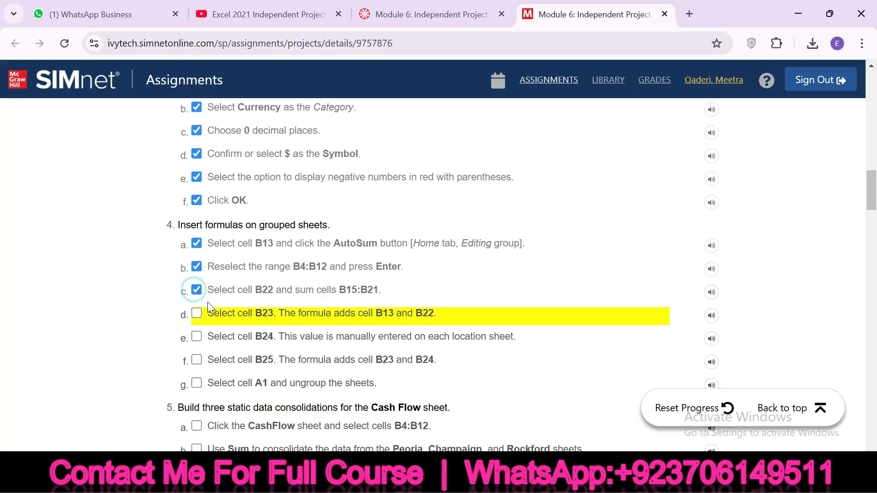
Step: Check the formula in cell B23 in Excel against instruction 4d, and mark that instruction complete in SIMnet
drag(210, 315, 272, 315)
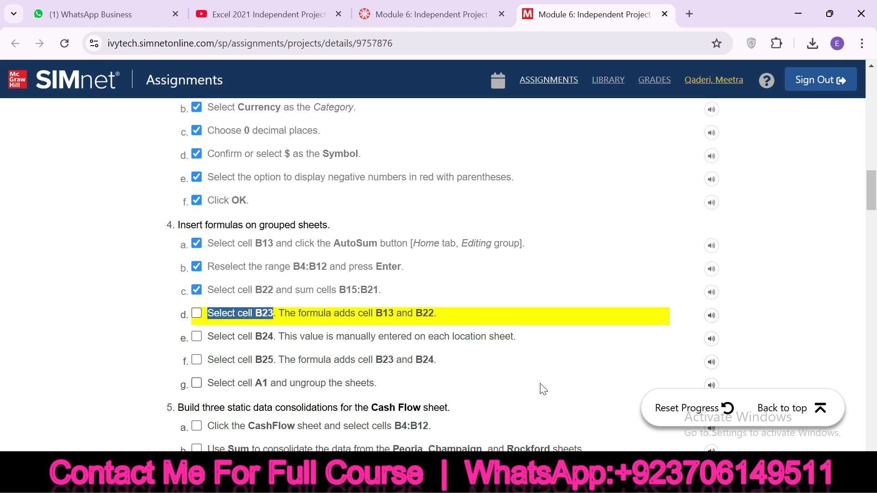
key(alt+Tab)
click(308, 404)
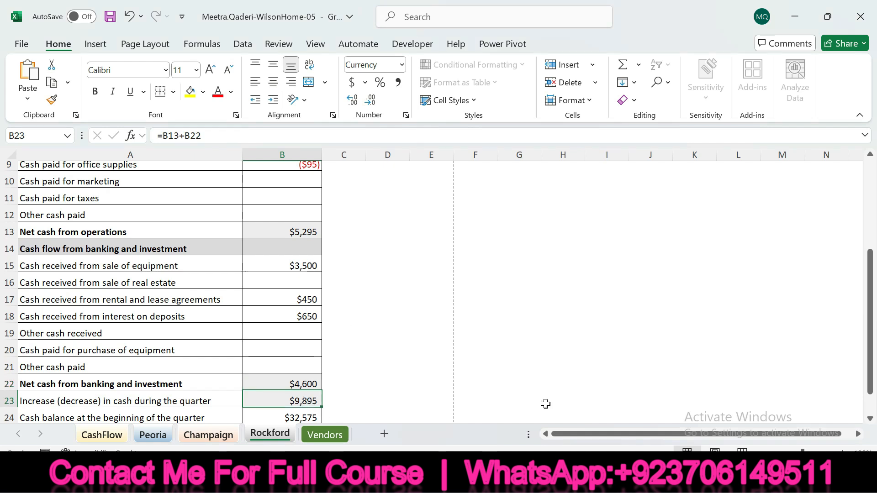
key(alt+Tab)
drag(284, 313, 360, 315)
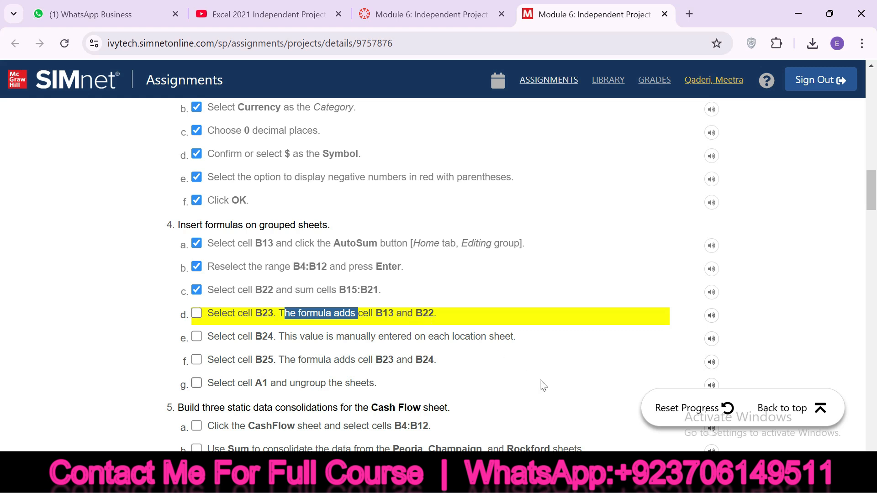
click(576, 477)
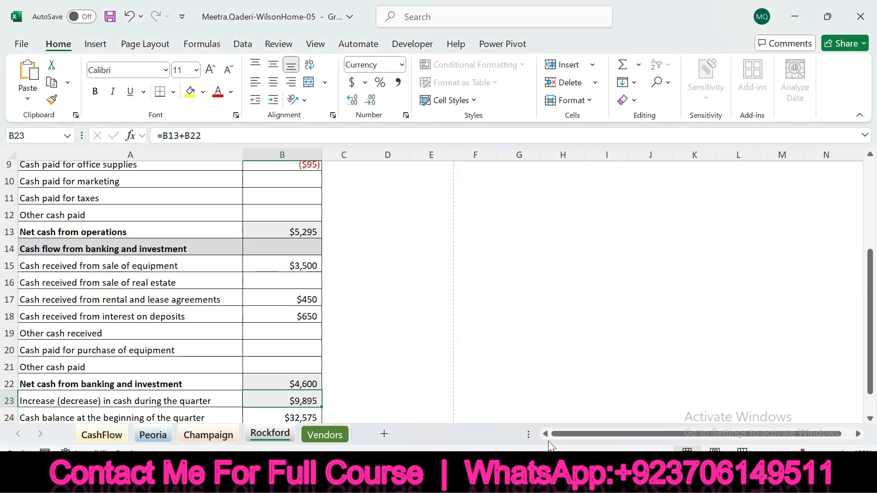
click(544, 478)
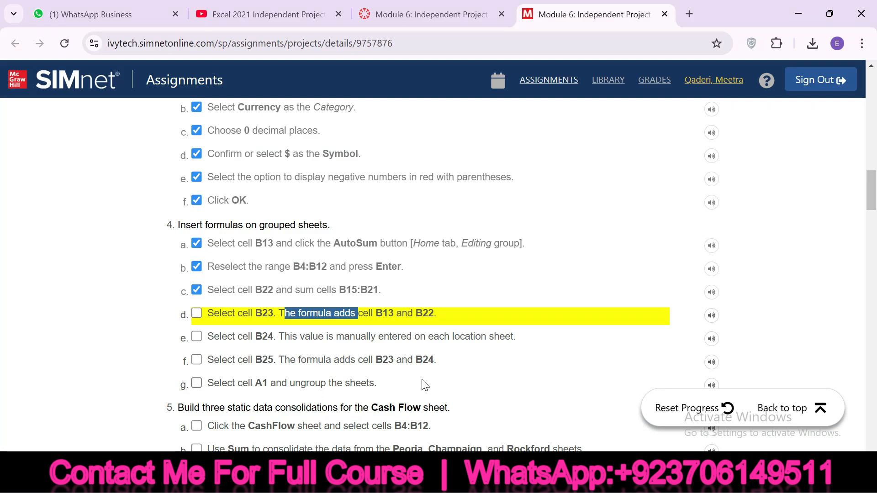
click(197, 313)
Step: Check the manually entered value in cell B24 in Excel for instruction 4e, and mark that instruction complete in SIMnet
drag(207, 336, 273, 334)
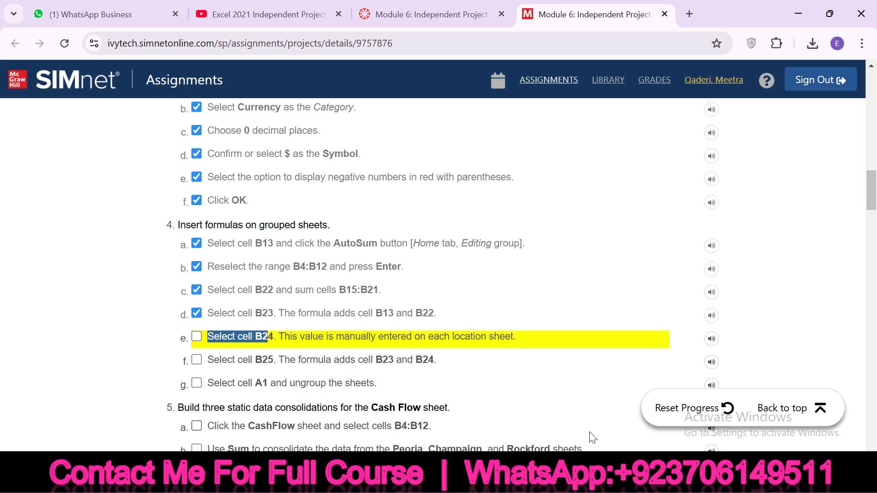
click(607, 479)
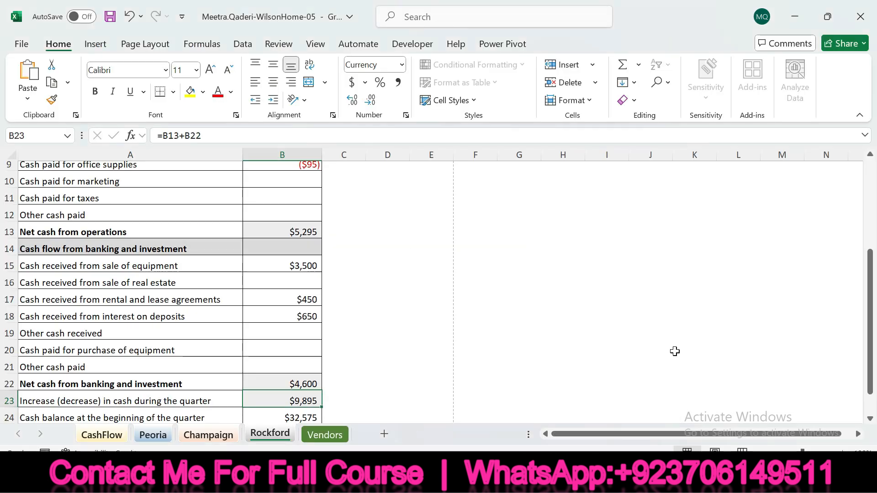
drag(870, 286, 871, 303)
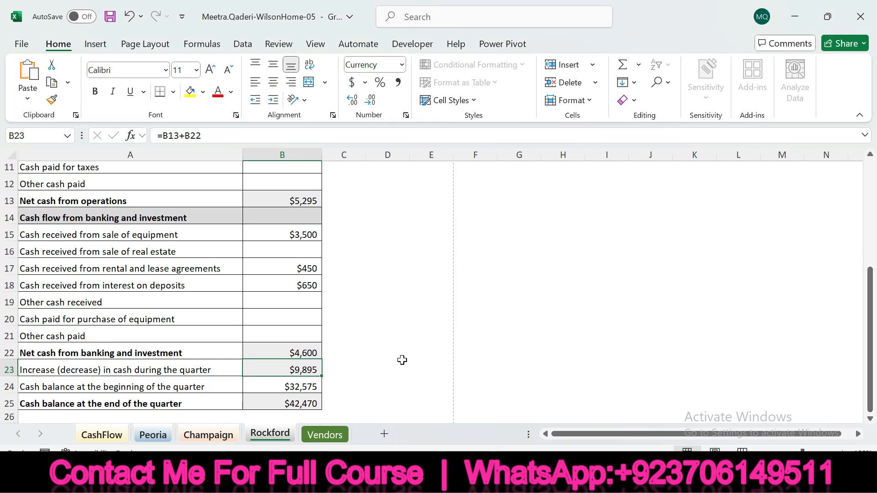
click(315, 384)
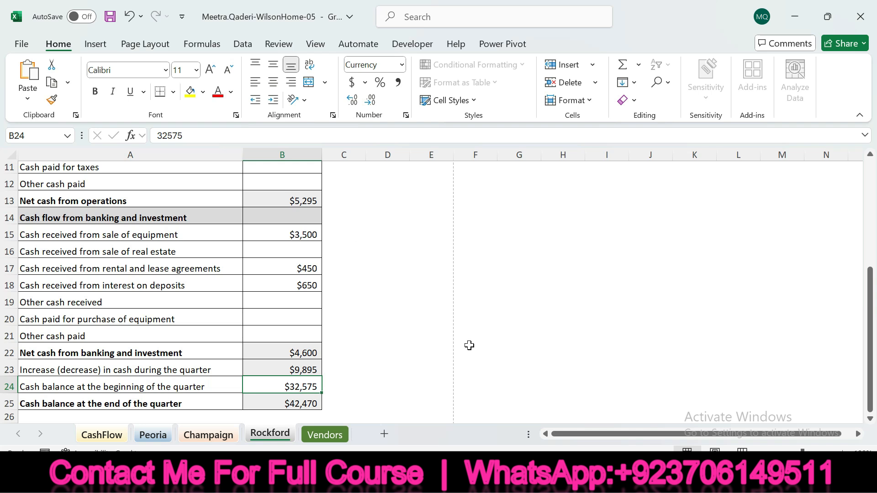
click(574, 480)
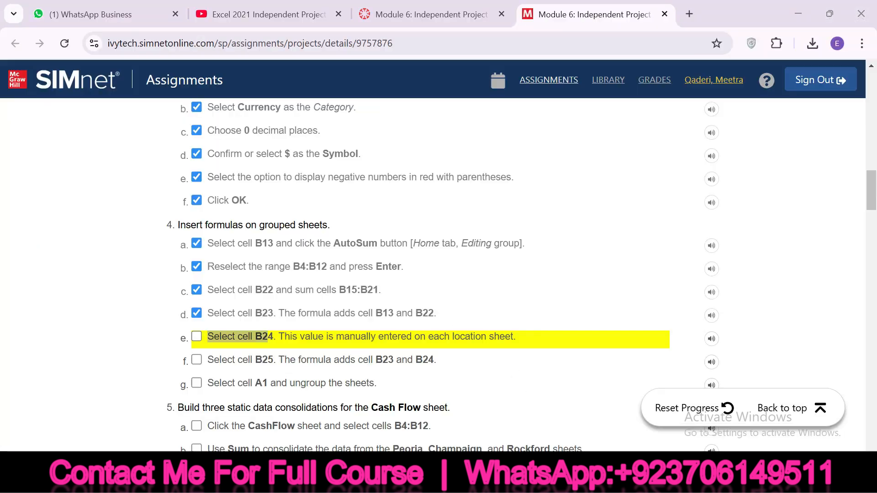
click(197, 337)
Step: Following instruction 4f in SIMnet, change the formula in cell B25 in Excel to =B23+B24
drag(208, 359, 272, 366)
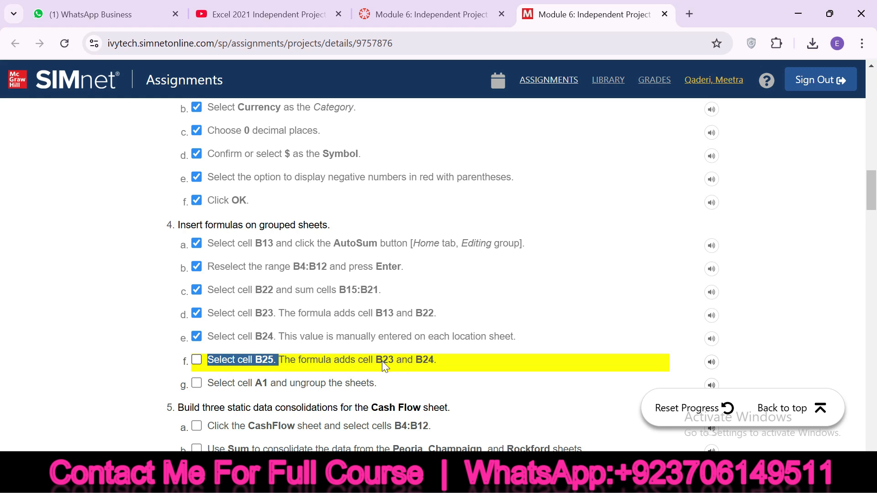
click(138, 367)
drag(210, 361, 426, 368)
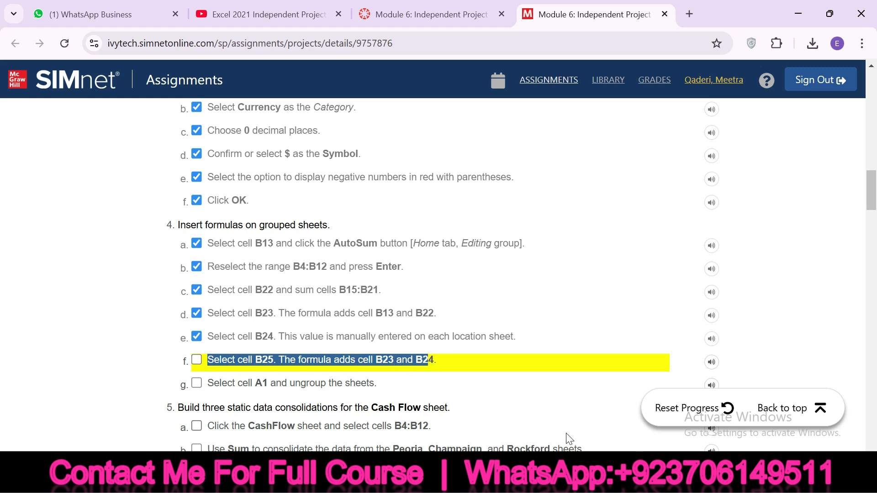
key(alt+Tab)
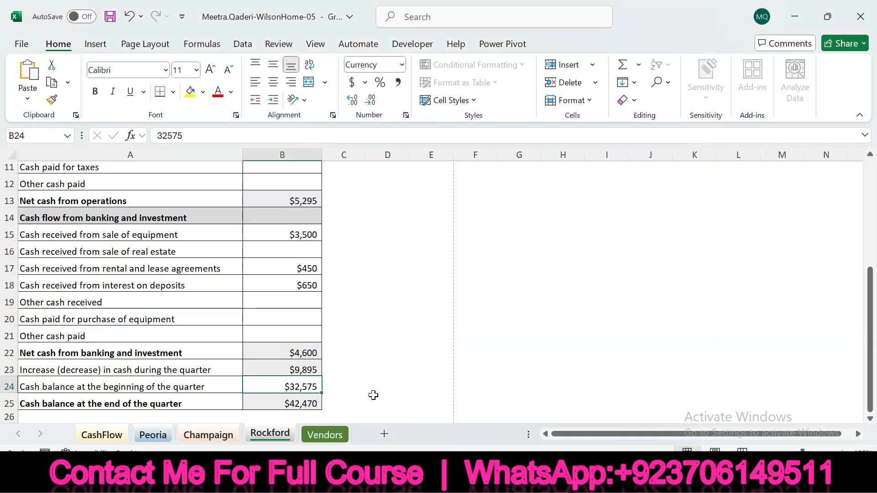
click(293, 401)
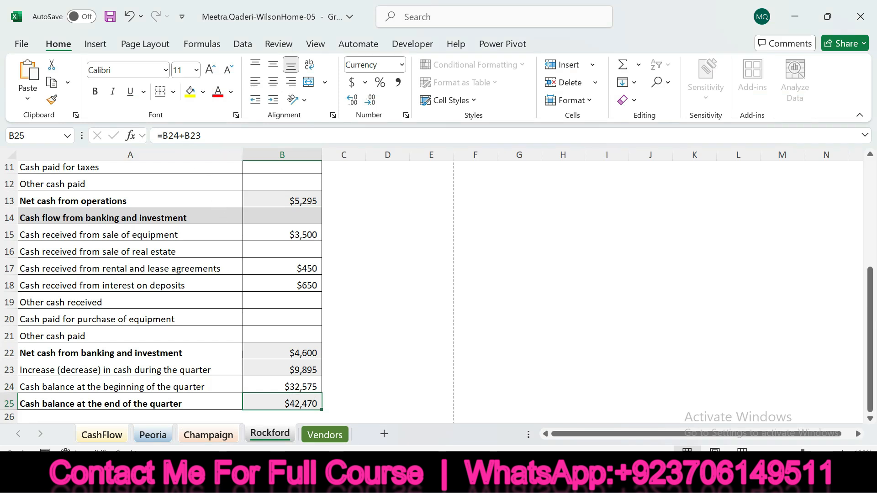
click(180, 136)
key(BackSpace)
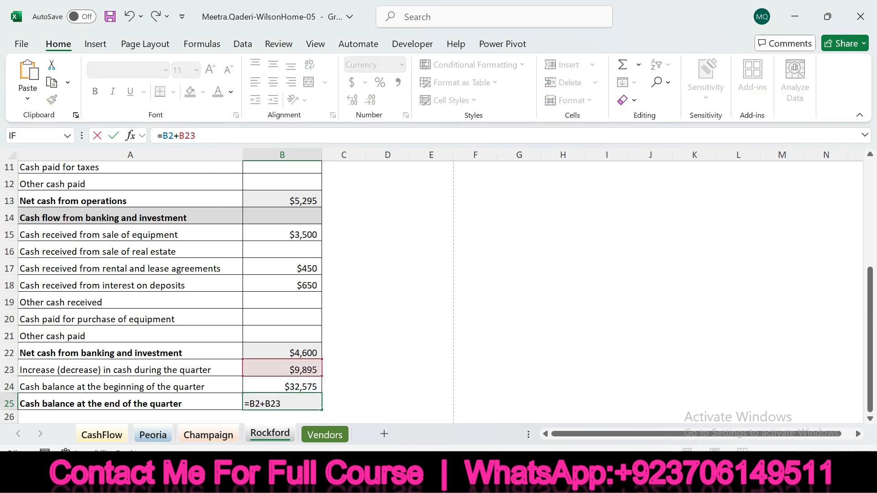
text(2)
key(BackSpace)
text(3)
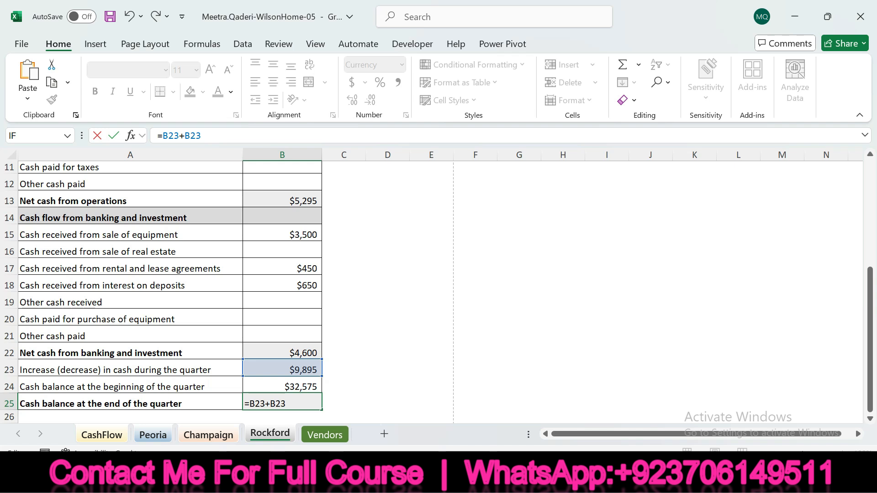
key(BackSpace)
text(4)
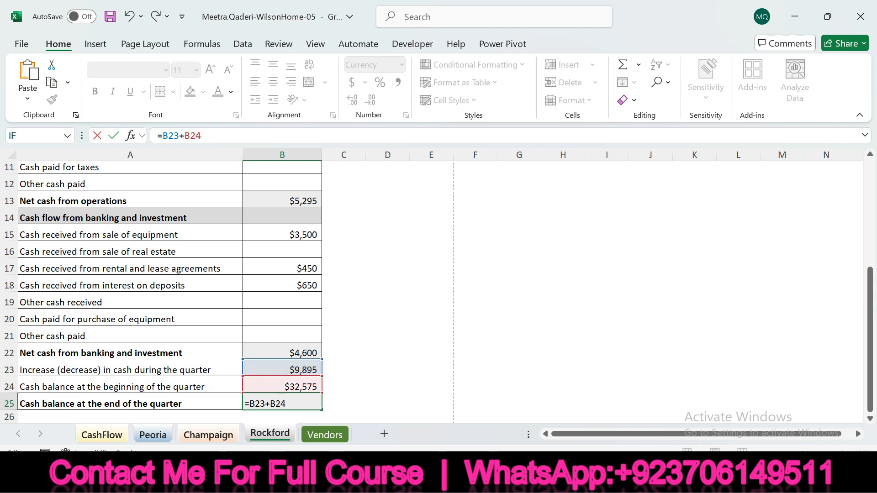
key(Return)
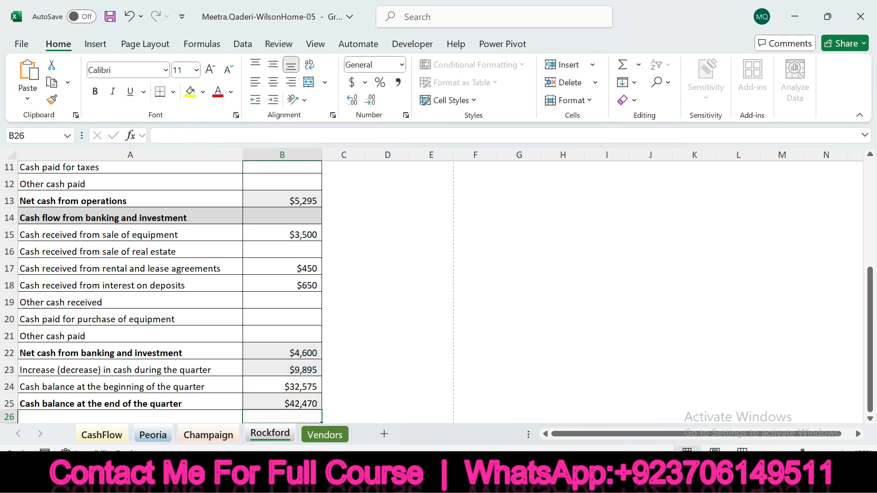
Step: Check the formula in cell B25 in Excel, and mark instruction 4f complete in SIMnet
click(277, 401)
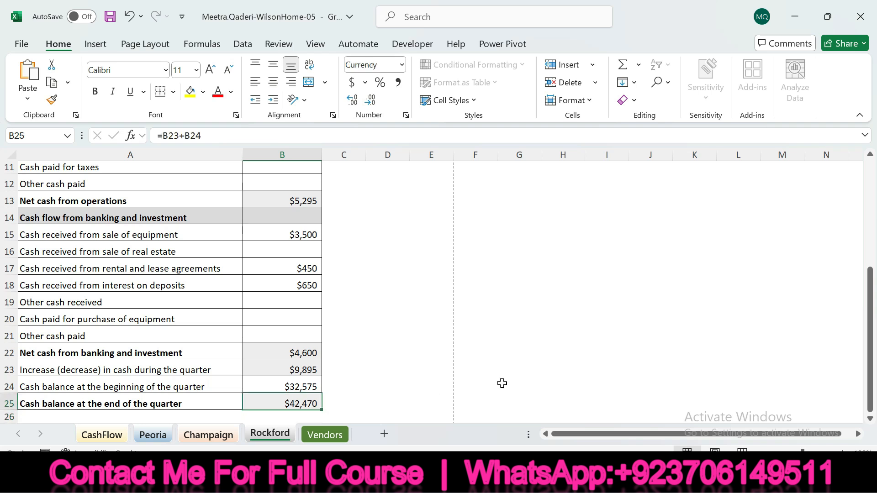
click(566, 480)
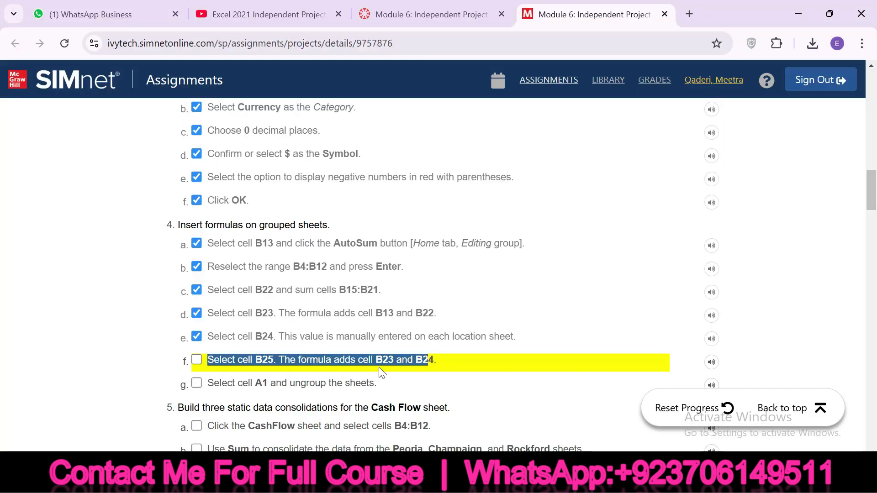
click(195, 360)
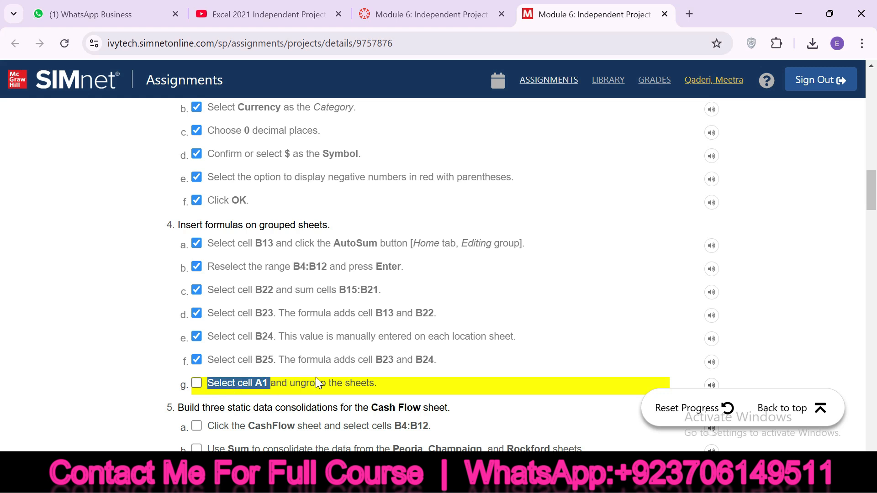
Step: Select cell A1 and ungroup the sheets in Excel, and mark instruction 4g complete in SIMnet
key(alt+Tab)
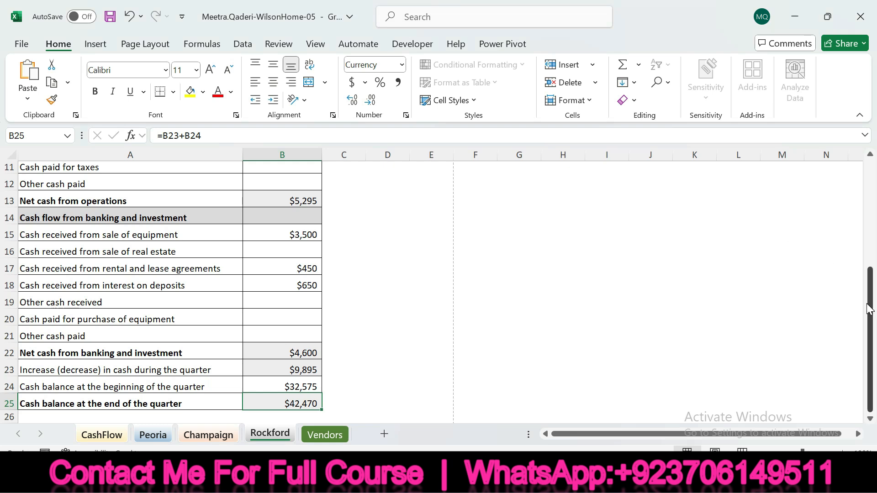
drag(869, 309, 857, 173)
click(69, 173)
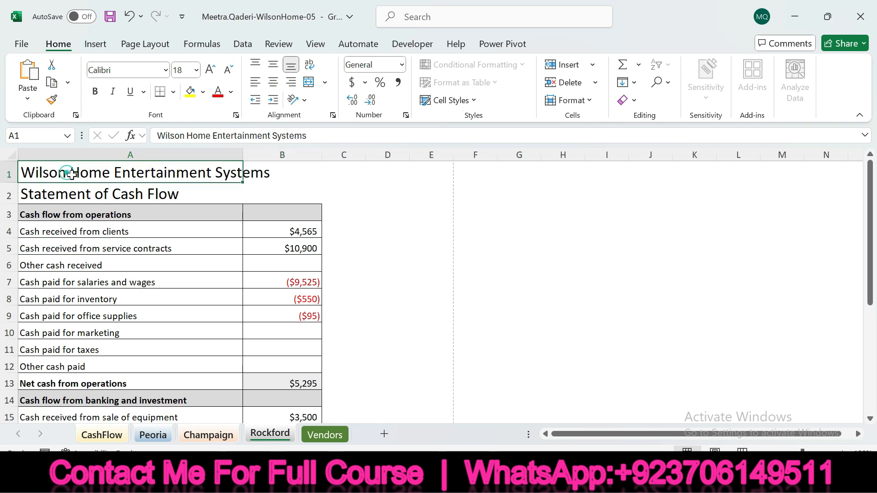
right_click(290, 435)
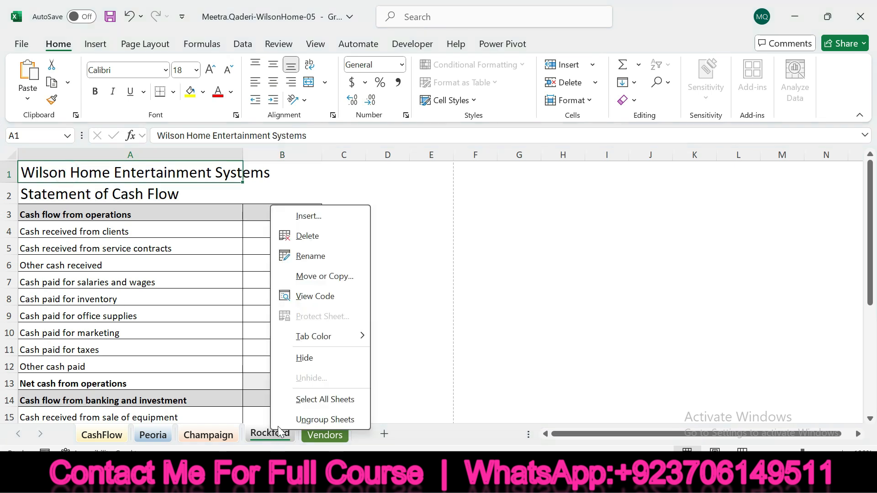
click(306, 418)
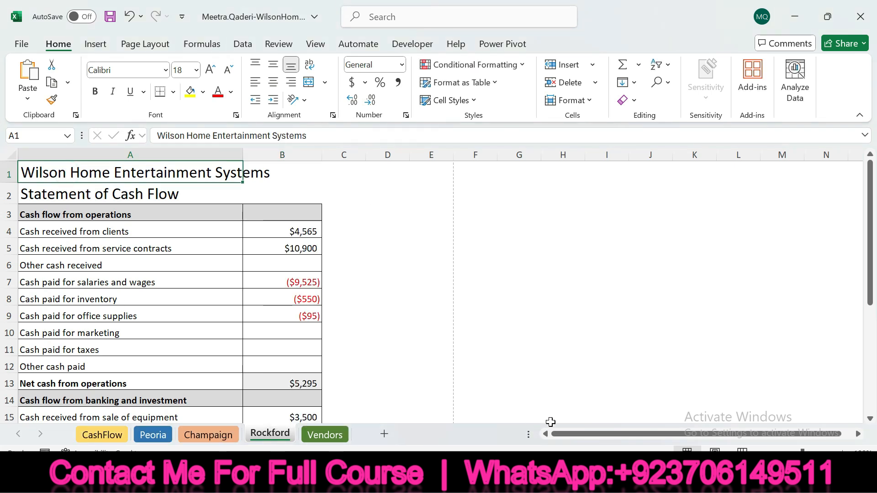
key(alt+Tab)
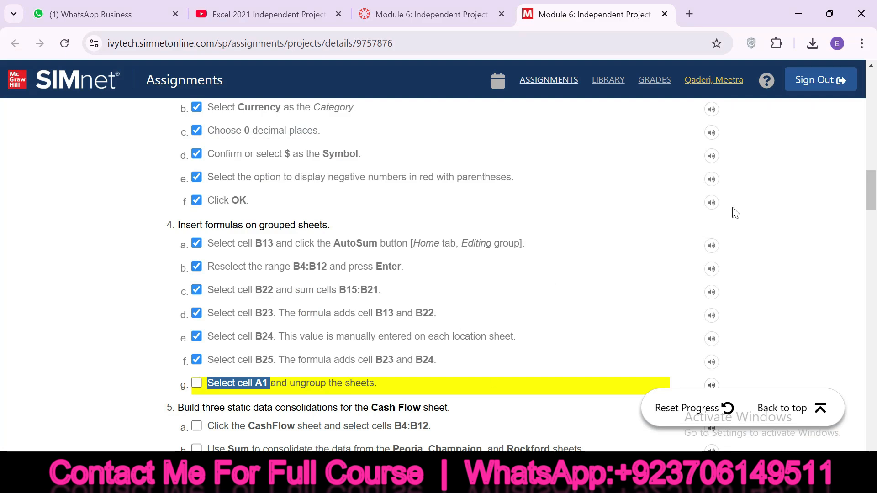
scroll(873, 187, down, 4)
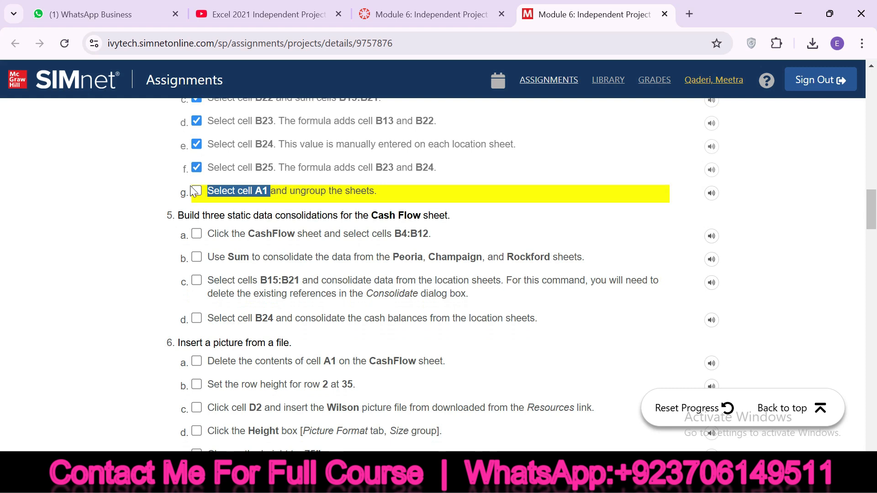
click(198, 191)
Step: Open the CashFlow sheet in Excel, following instruction 5a in SIMnet
drag(209, 234, 316, 233)
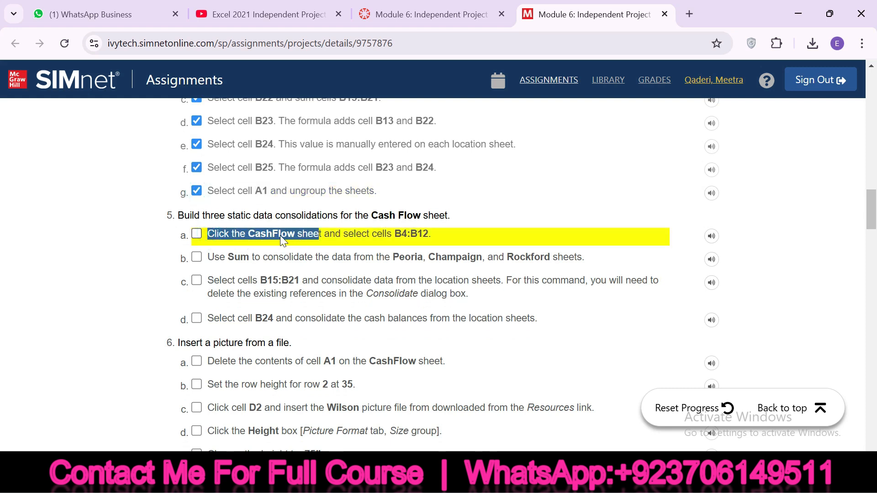
click(600, 478)
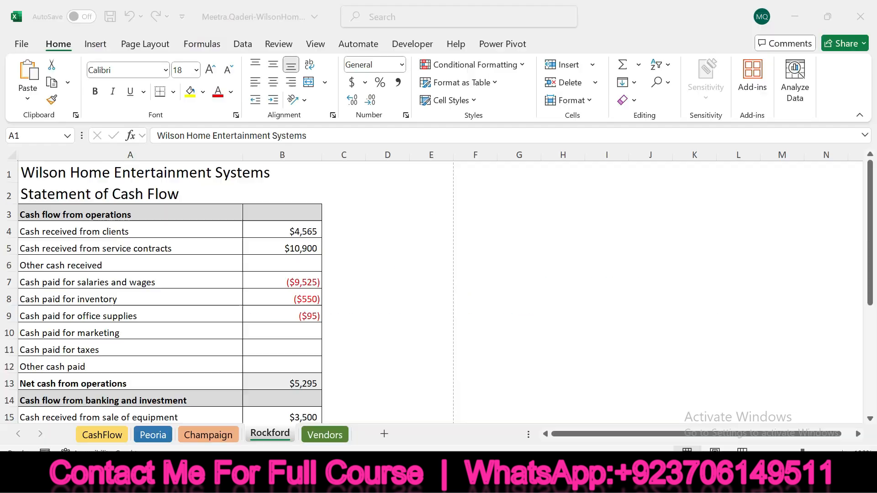
click(108, 436)
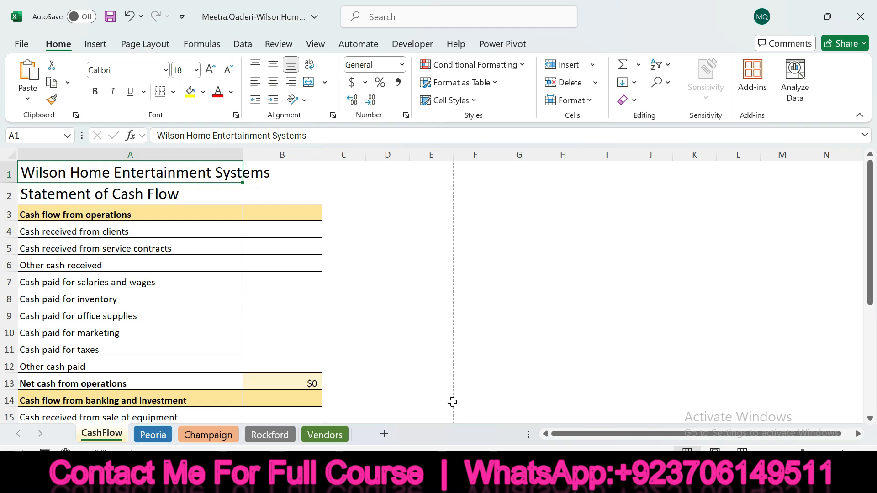
Step: Copy the range B4:B12 from SIMnet to select those cells on the CashFlow sheet in Excel, and mark instruction 5a complete in SIMnet
click(594, 477)
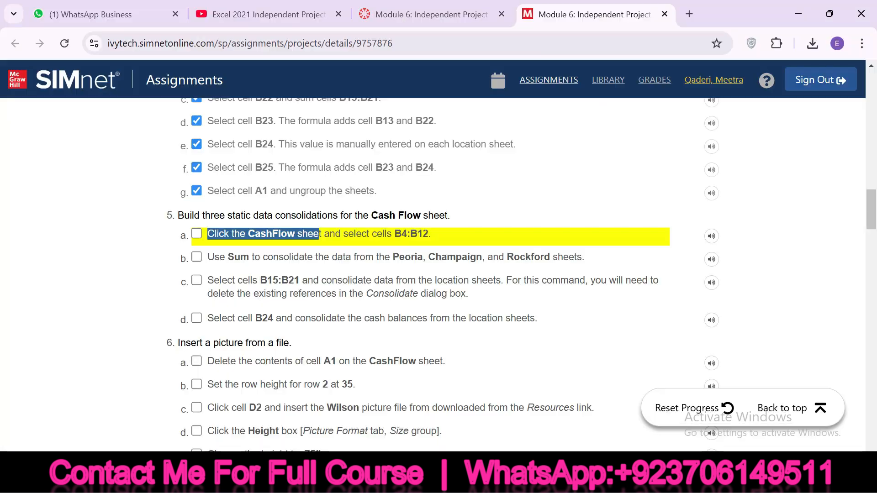
drag(393, 232, 438, 231)
key(ctrl+c)
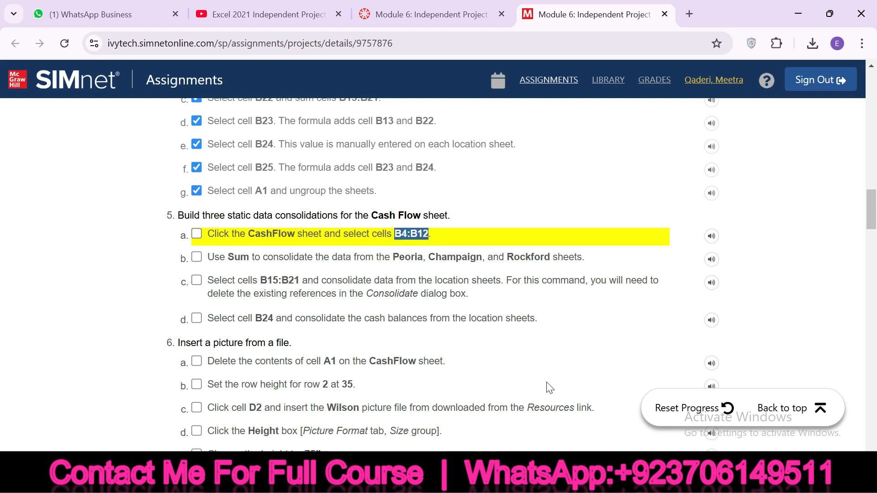
click(616, 478)
click(50, 136)
key(ctrl+v)
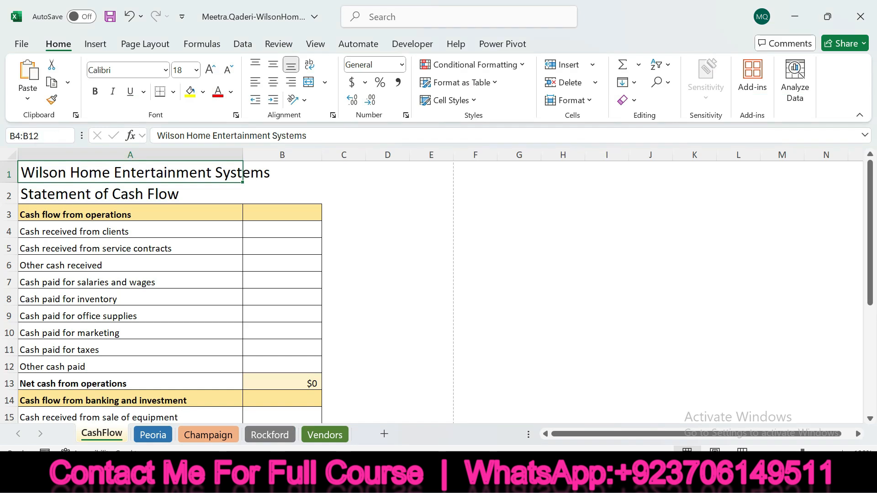
key(Return)
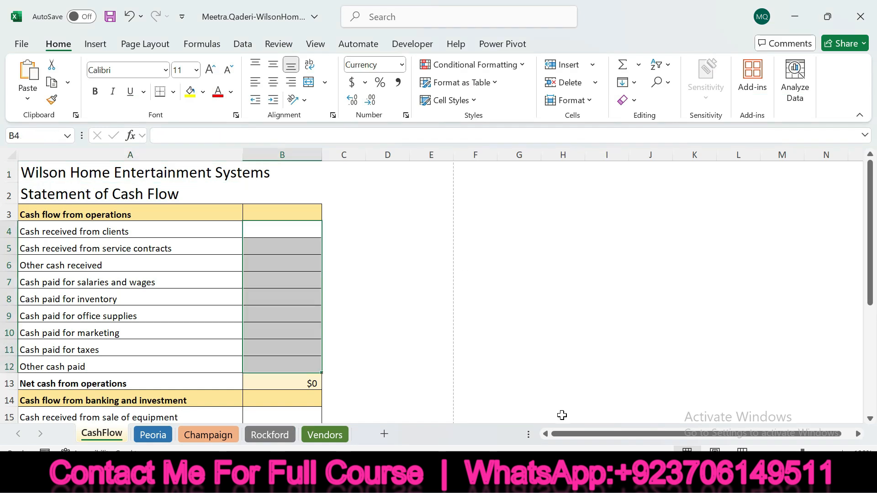
key(alt+Tab)
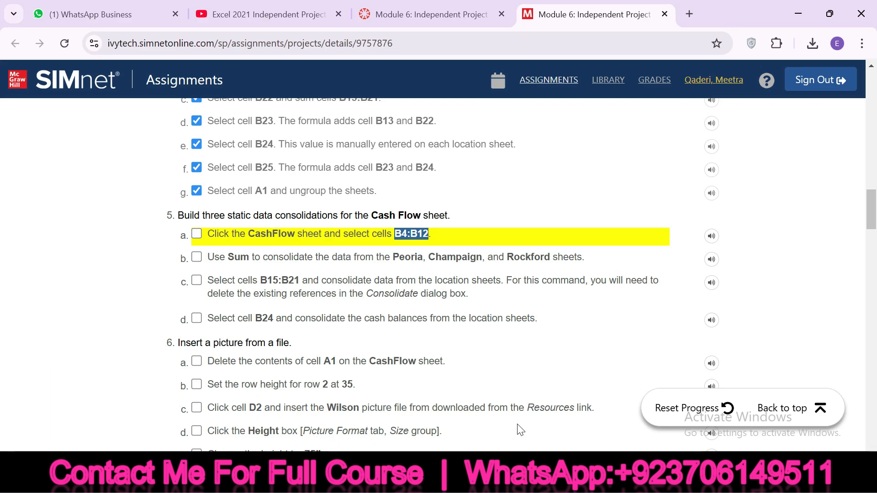
click(197, 234)
Step: Read instruction 5b in SIMnet, and start a Sum consolidation for cells B4:B12 on the CashFlow sheet in Excel
drag(257, 258, 553, 257)
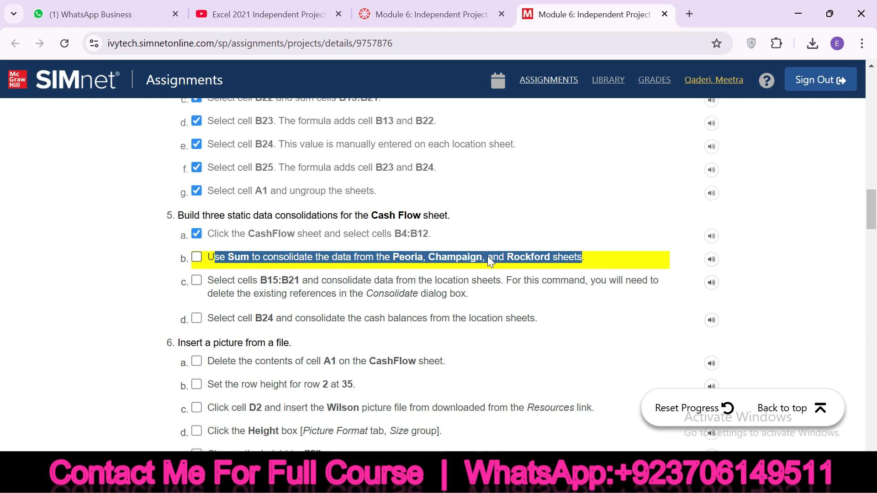
click(602, 450)
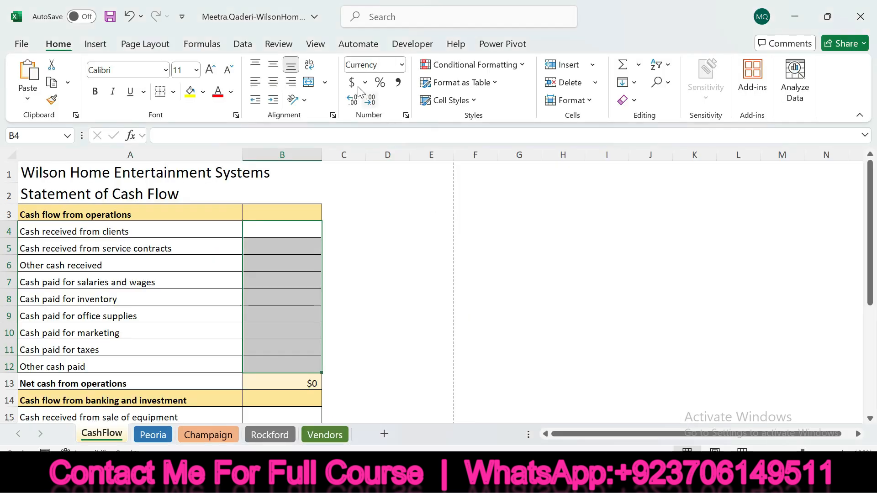
click(242, 46)
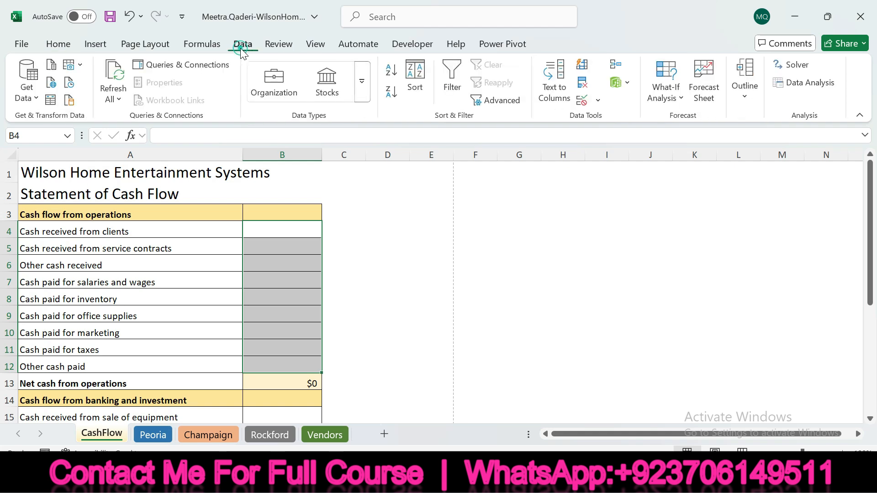
click(618, 67)
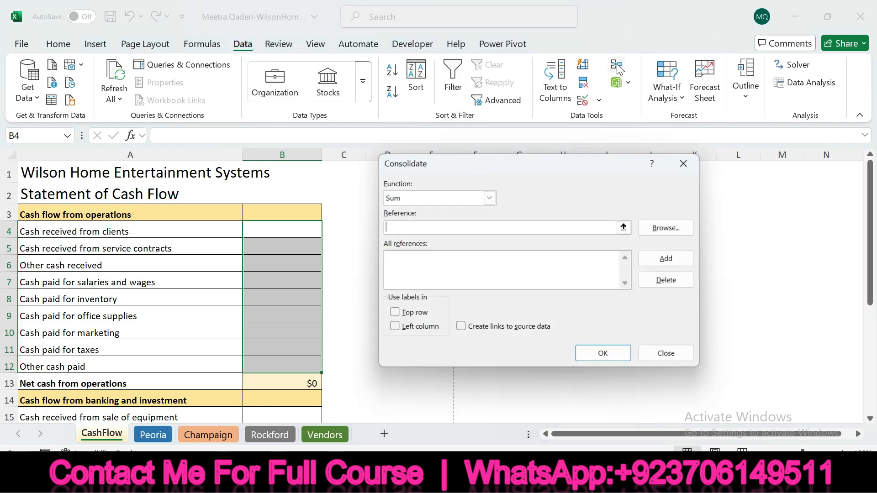
click(155, 437)
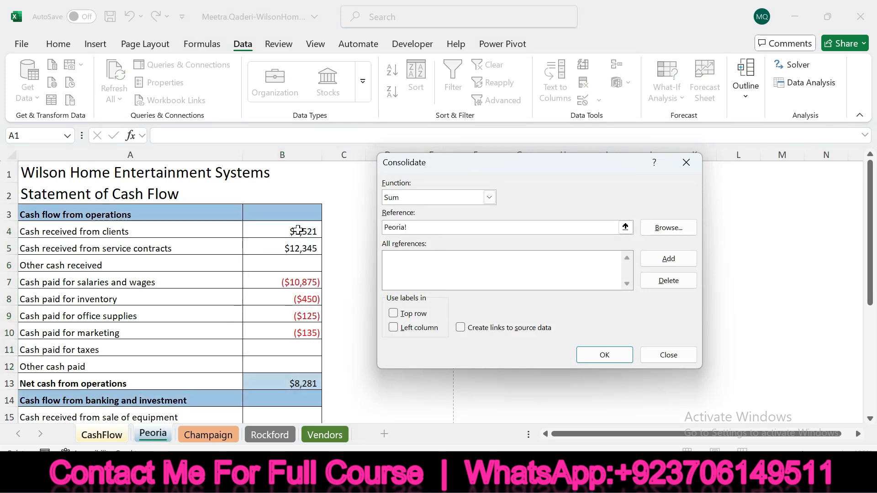
click(562, 477)
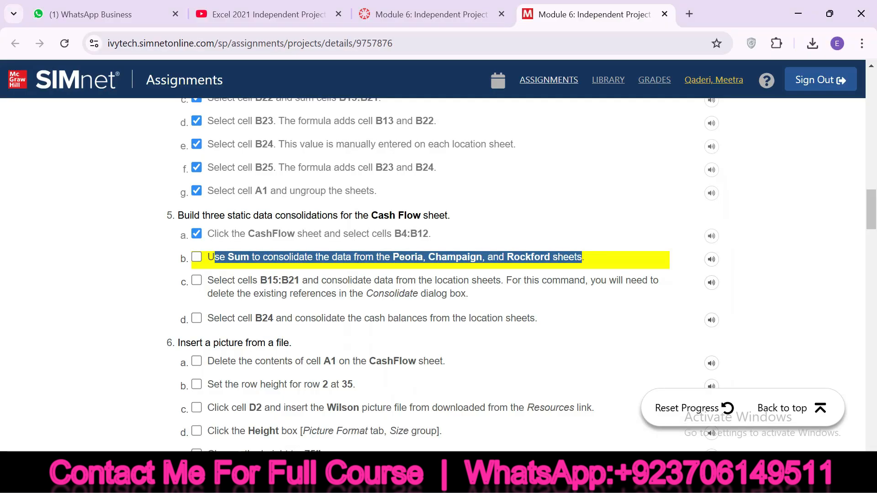
click(562, 477)
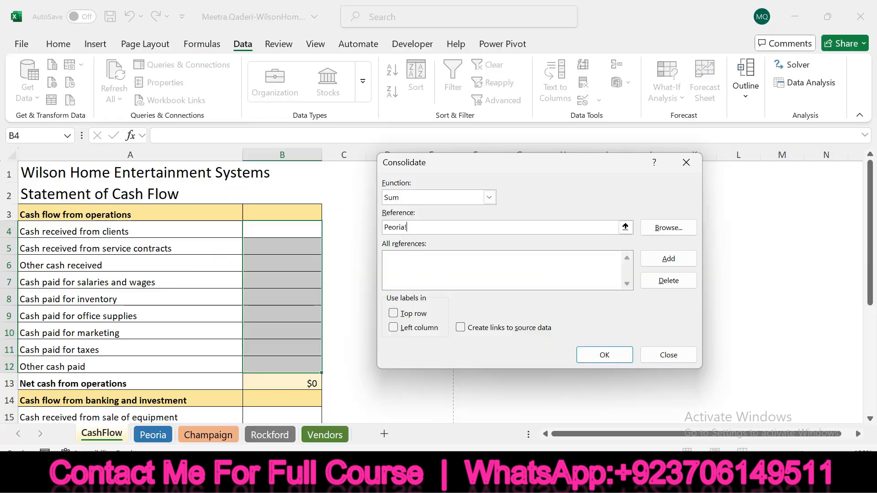
click(156, 435)
click(431, 227)
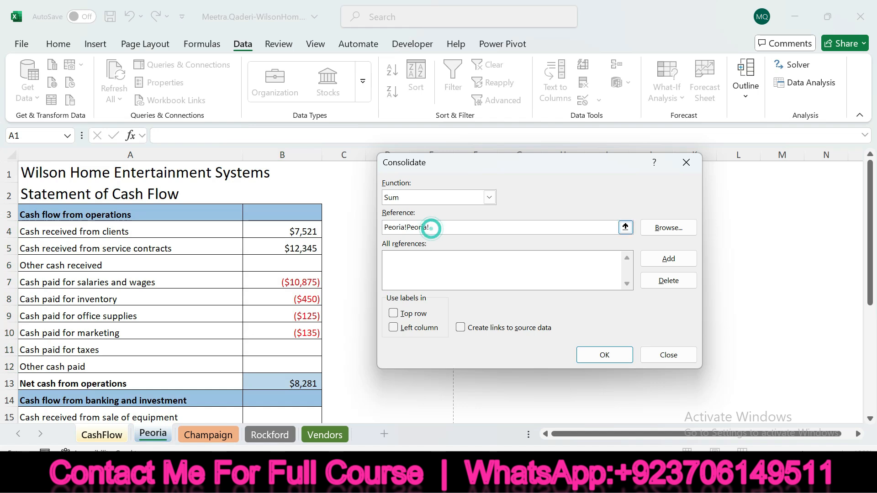
click(454, 226)
key(BackSpace)
key(BackSpace)
key(BackSpace)
key(BackSpace)
key(BackSpace)
Step: Add the range B4:B12 of the Peoria sheet to the consolidation references
click(145, 438)
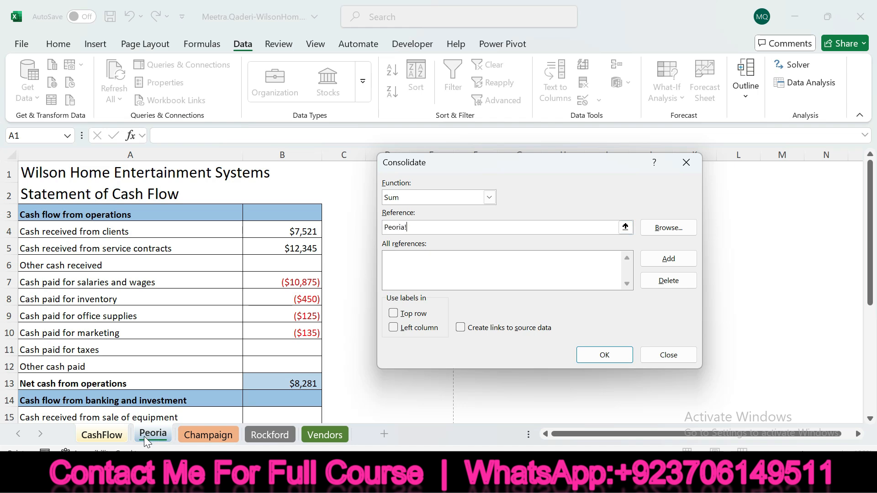
drag(296, 226, 297, 363)
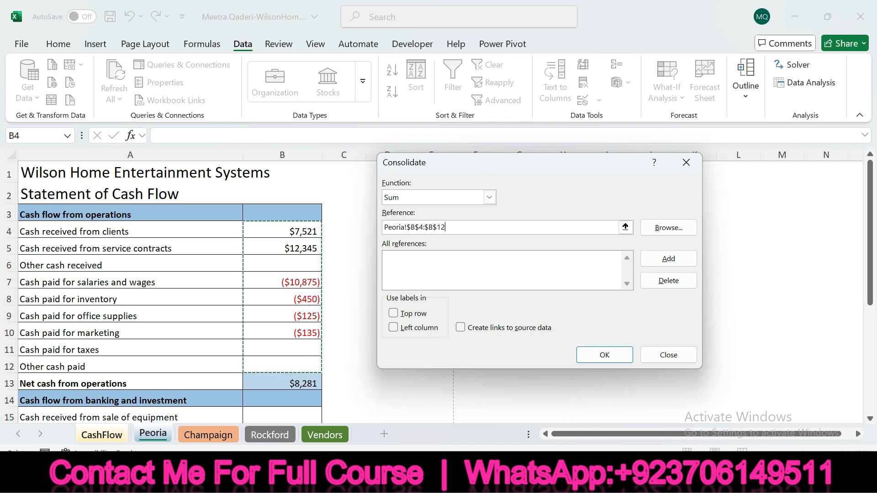
click(574, 480)
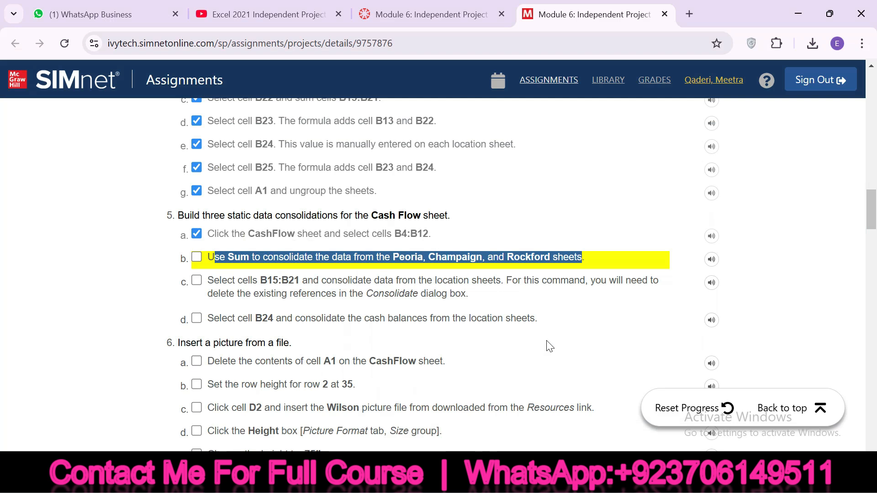
click(595, 480)
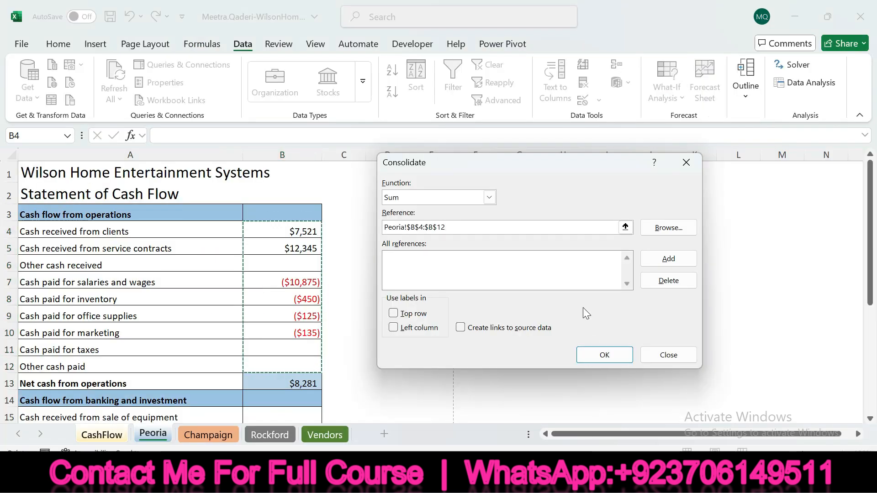
click(668, 259)
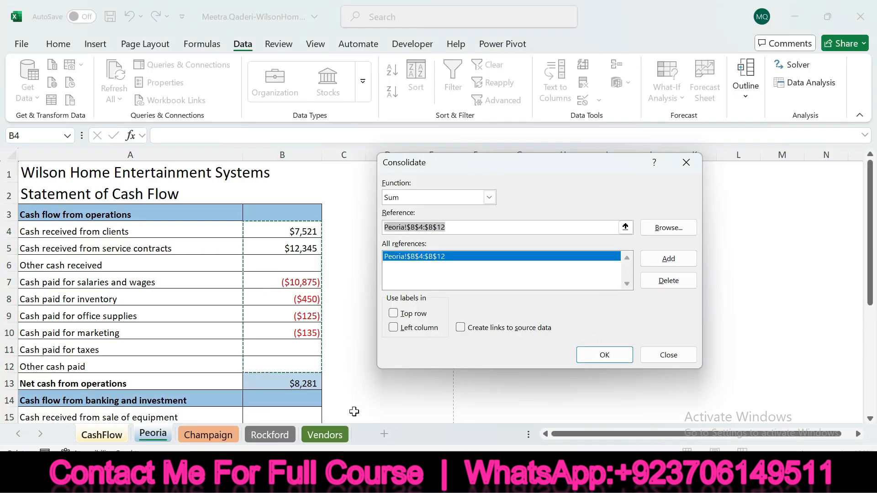
Step: Add the range B4:B12 of the Champaign and Rockford sheets to the consolidation references
click(218, 436)
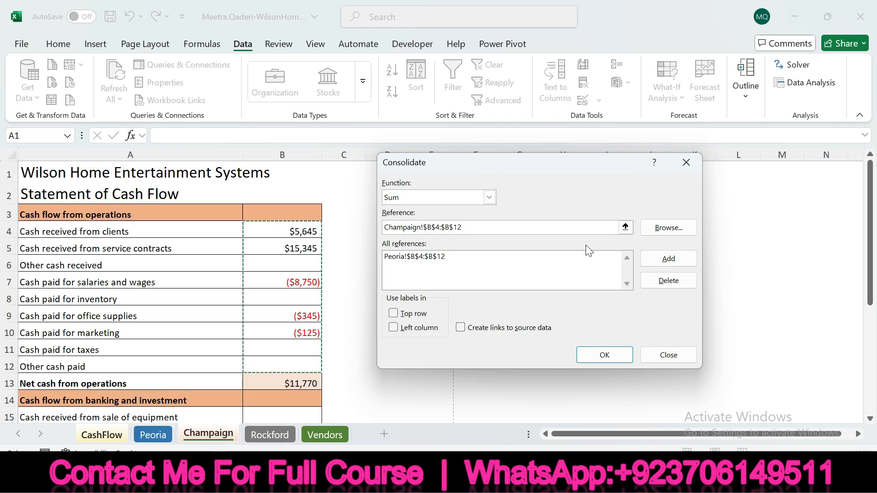
click(669, 258)
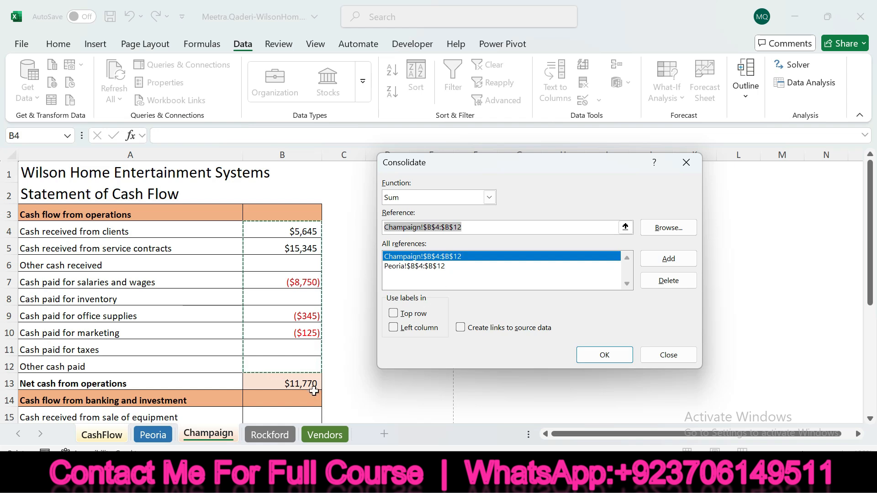
click(270, 434)
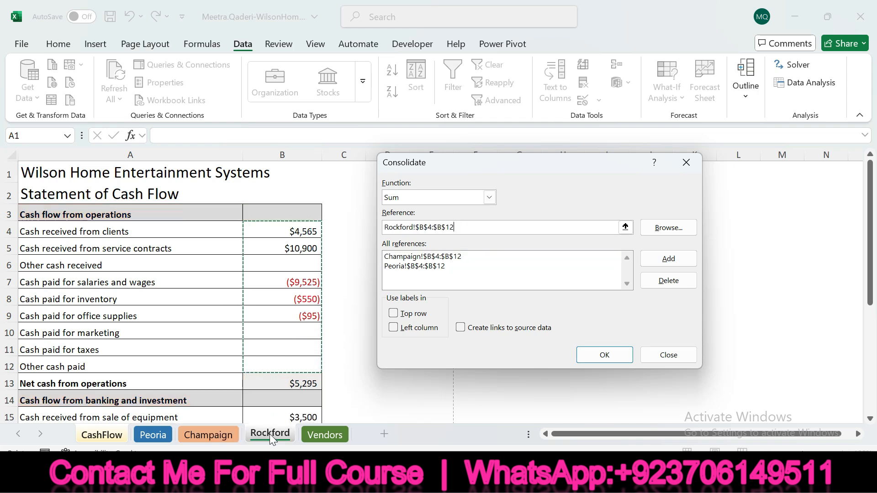
click(667, 259)
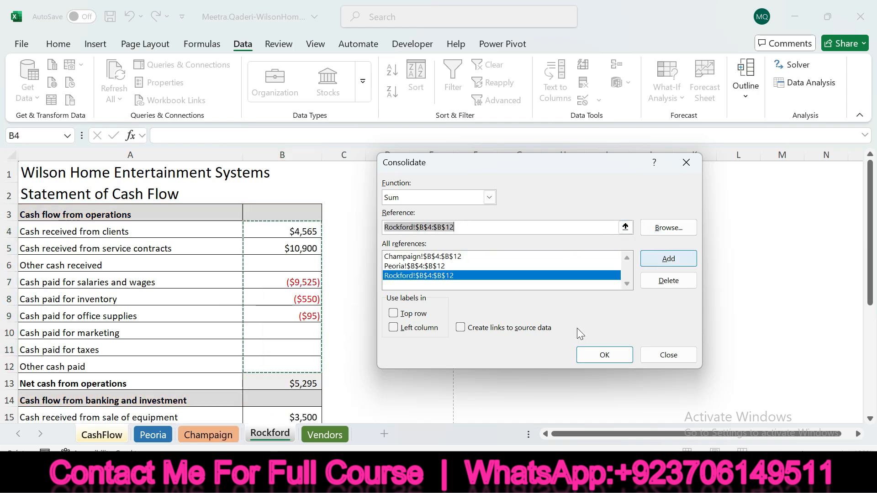
Step: Mark instruction 5b complete in SIMnet, and run the B4:B12 consolidation in Excel
key(alt+Tab)
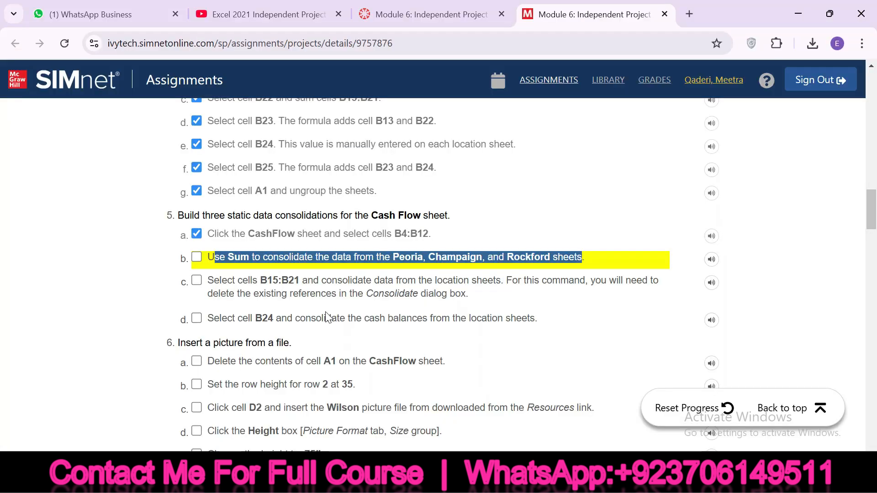
click(198, 254)
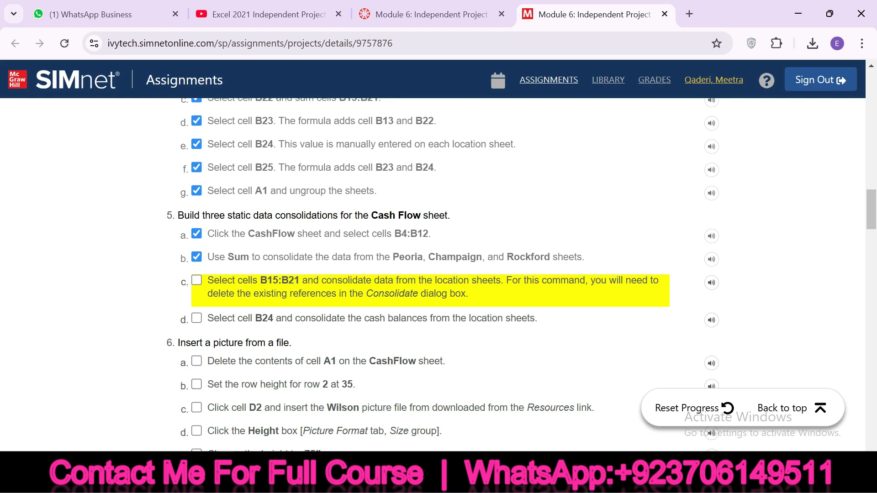
key(alt+Tab)
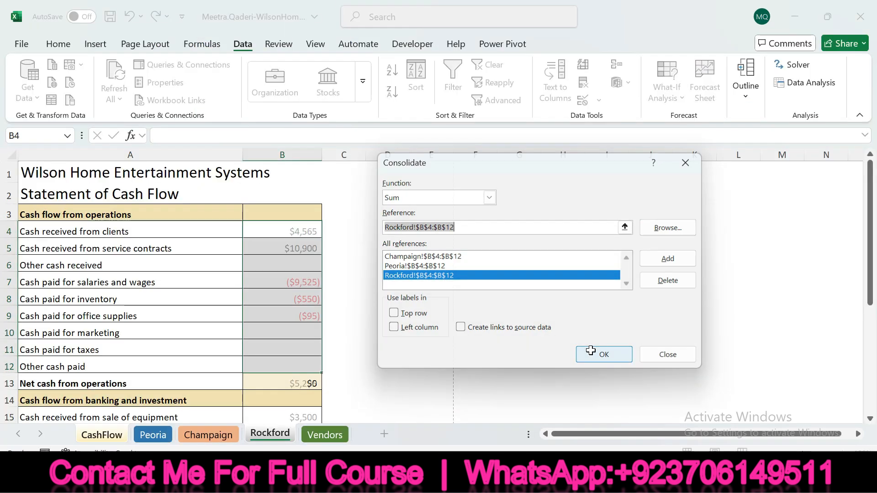
click(591, 351)
Step: Look up the range in instruction 5c in SIMnet, and select cells B15:B21 on the CashFlow sheet in Excel
key(alt+Tab)
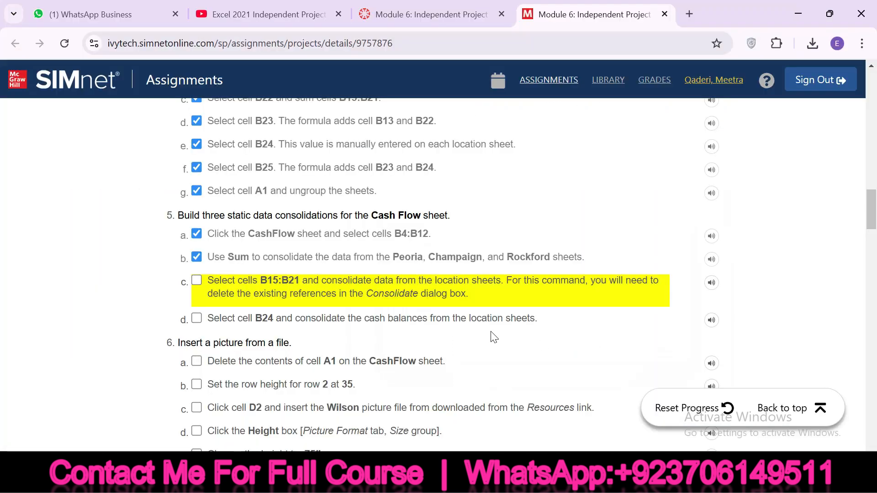
drag(261, 281, 295, 279)
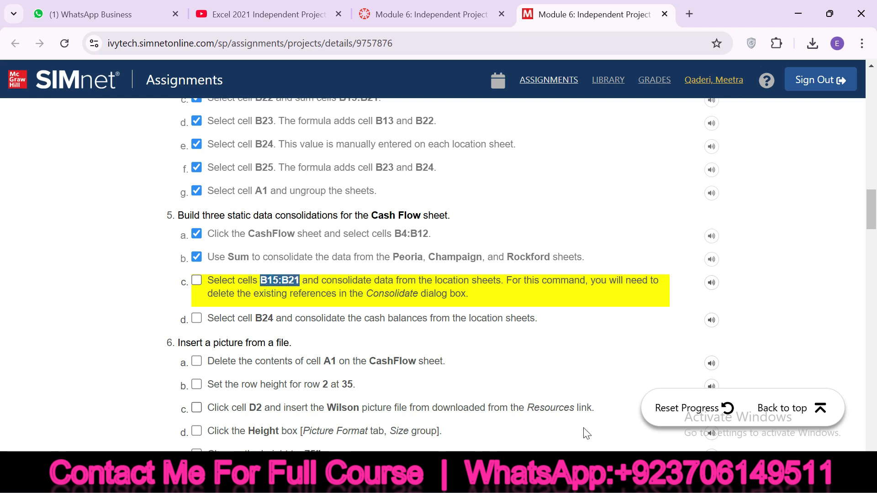
key(alt+Tab)
click(43, 135)
text(B15:B21)
key(Return)
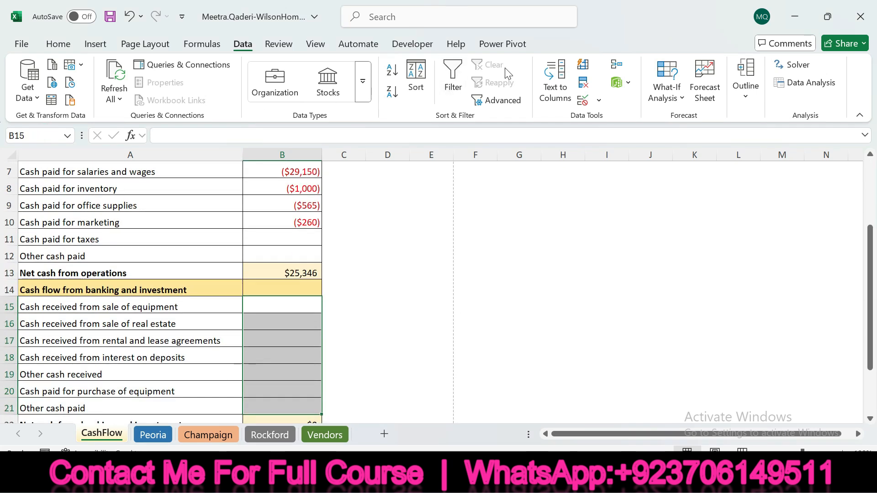
Step: Start a consolidation for B15:B21 and delete the existing Champaign, Peoria and Rockford references to B4:B12
click(616, 73)
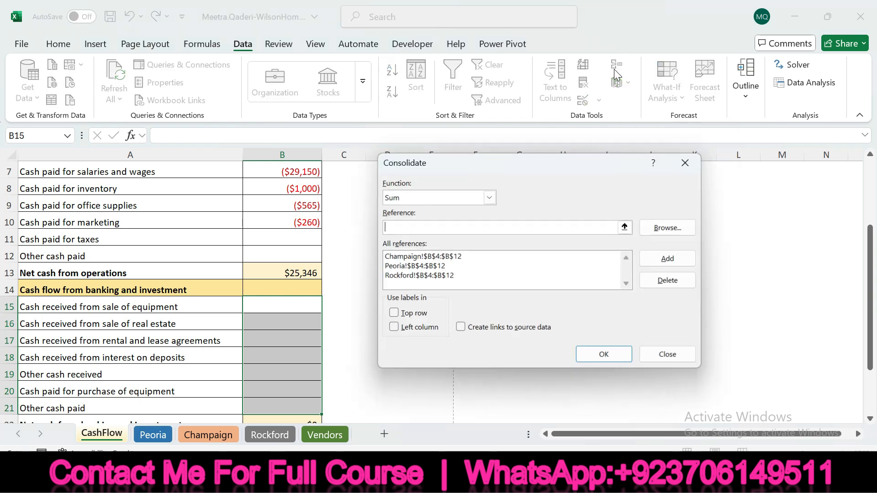
click(545, 259)
click(656, 282)
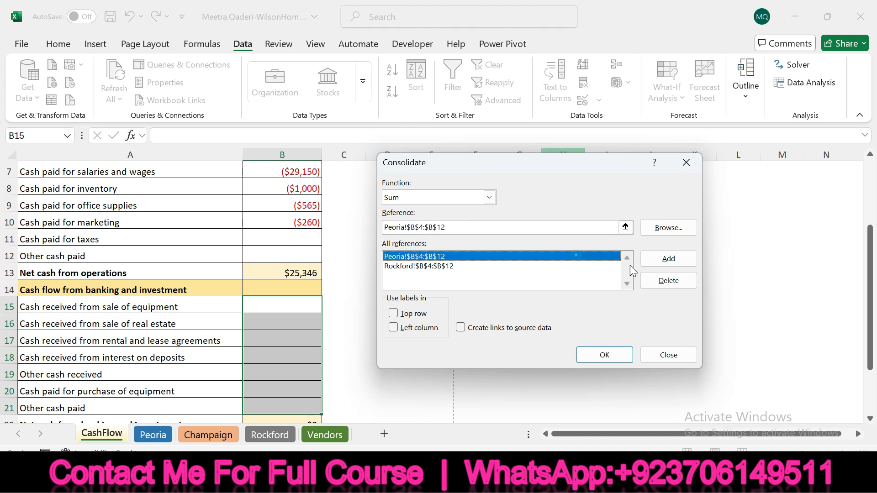
click(666, 282)
click(561, 256)
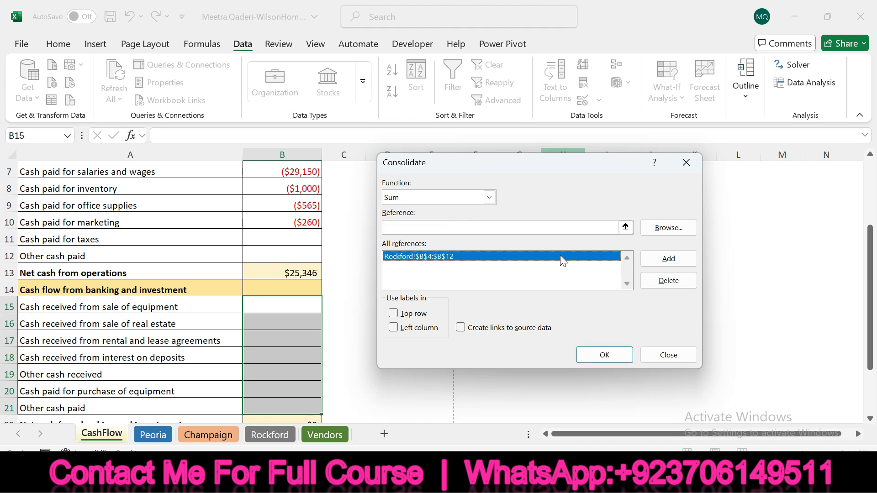
click(667, 282)
Step: Add the range B15:B21 of the Peoria sheet to the consolidation references
click(545, 225)
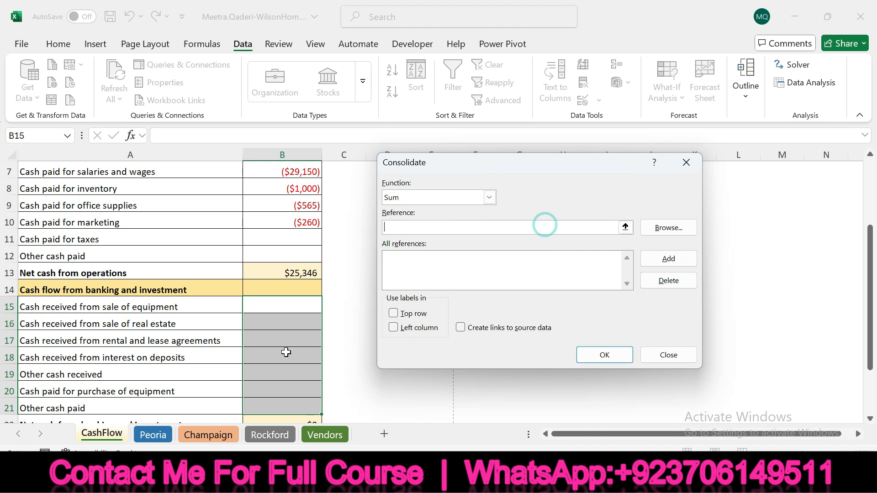
click(156, 435)
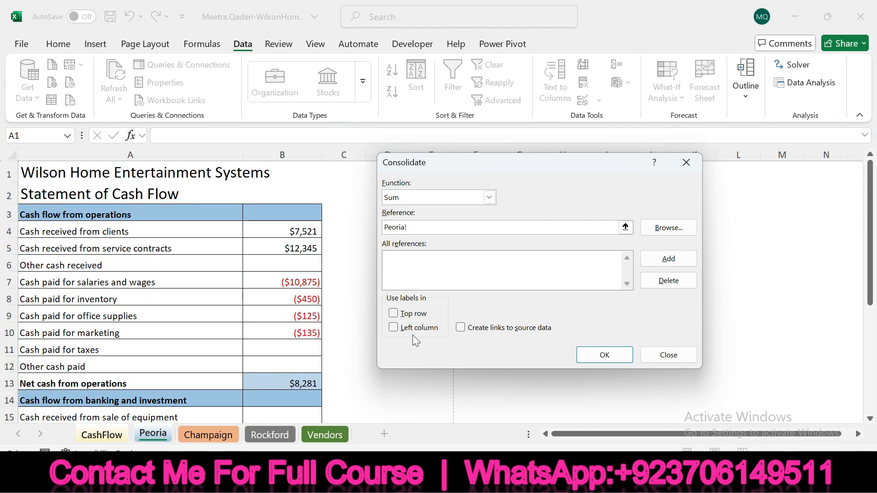
drag(872, 218, 868, 315)
drag(289, 264, 296, 368)
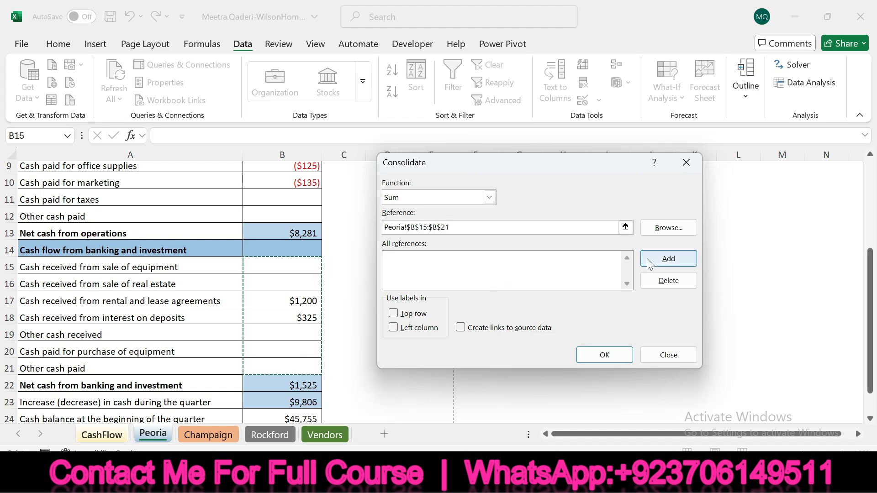
click(665, 258)
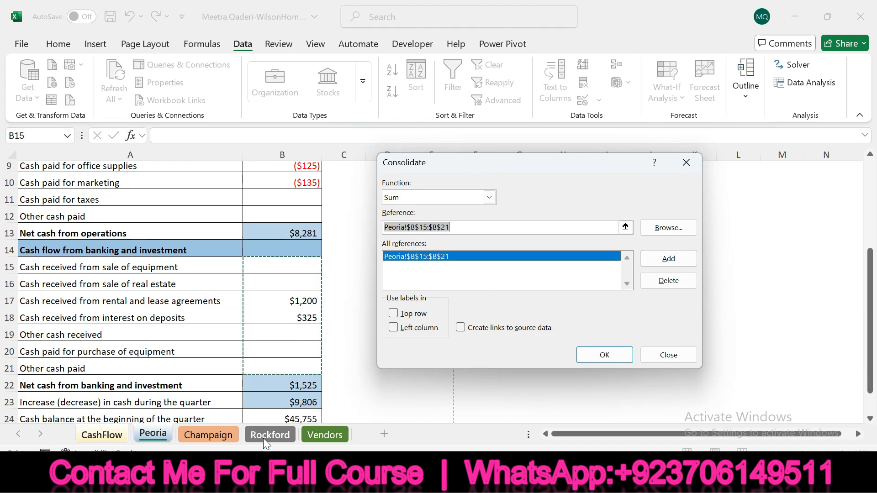
Step: Add B15:B21 of the Champaign and Rockford sheets as references, run the consolidation, and return to the SIMnet instructions
click(215, 437)
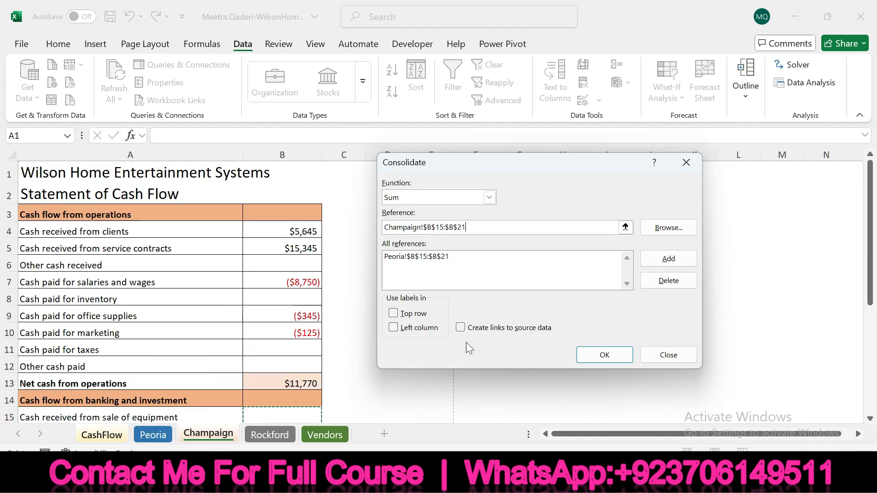
click(656, 257)
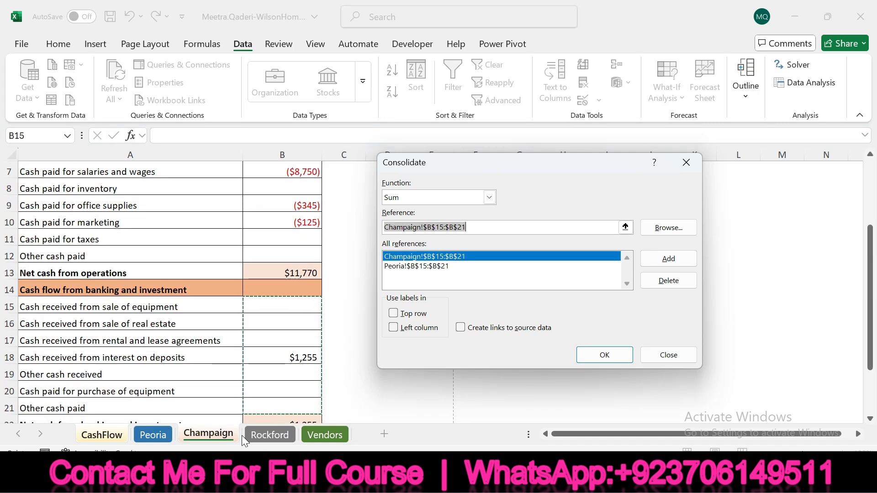
click(263, 435)
click(664, 258)
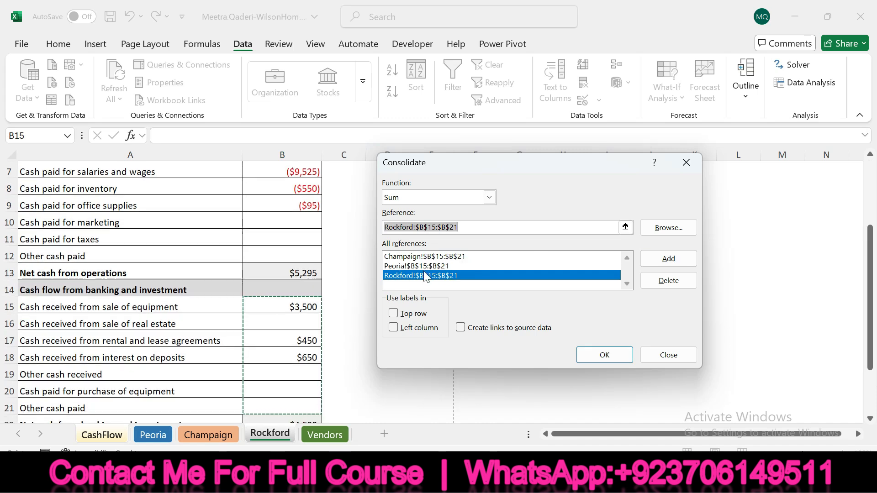
click(598, 355)
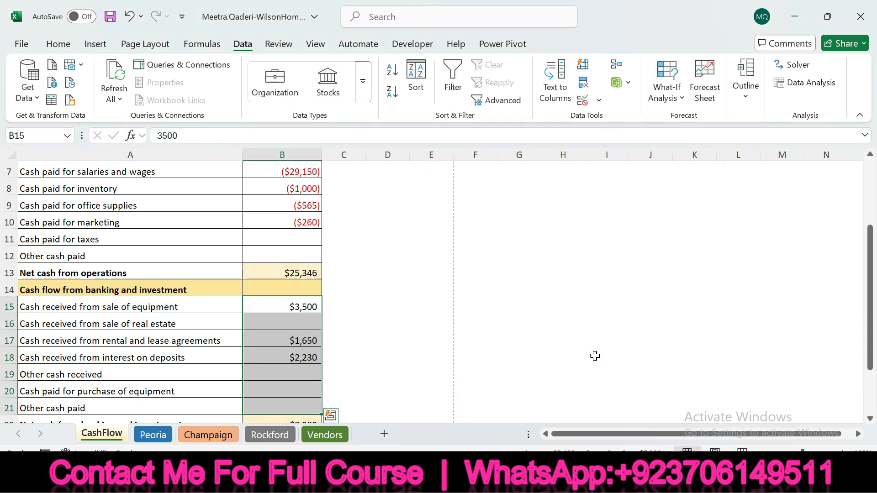
click(587, 478)
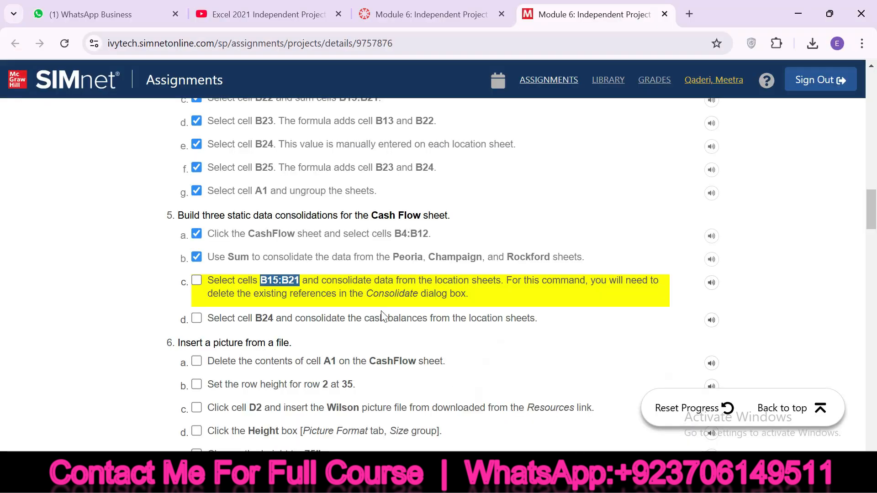
Step: Mark instruction 5c as done in SIMnet, and select cell B24 on the CashFlow sheet in Excel
click(197, 280)
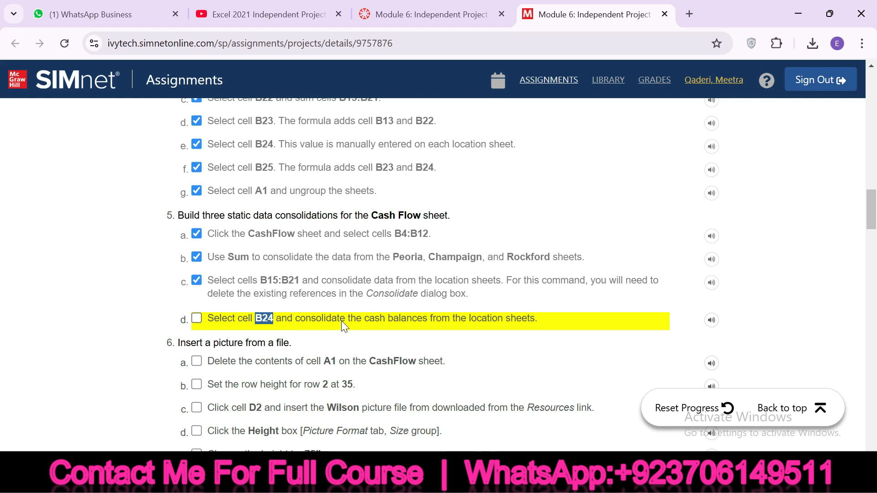
click(587, 480)
drag(871, 292, 876, 328)
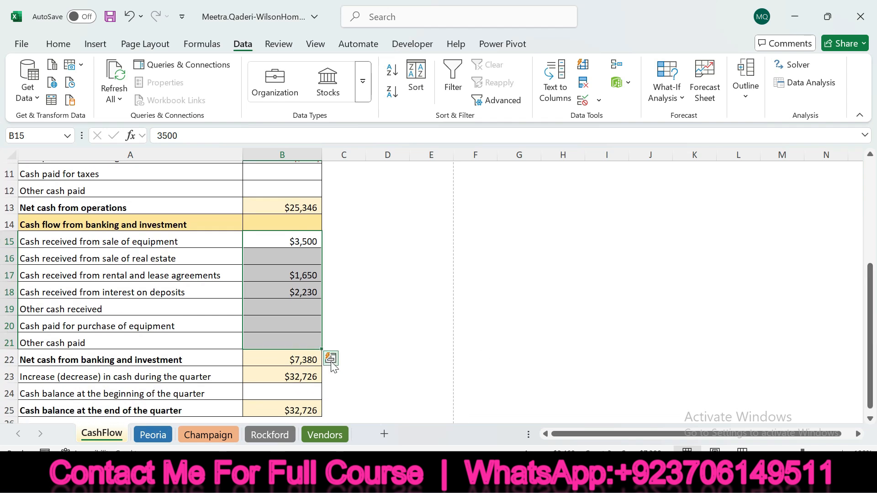
click(300, 395)
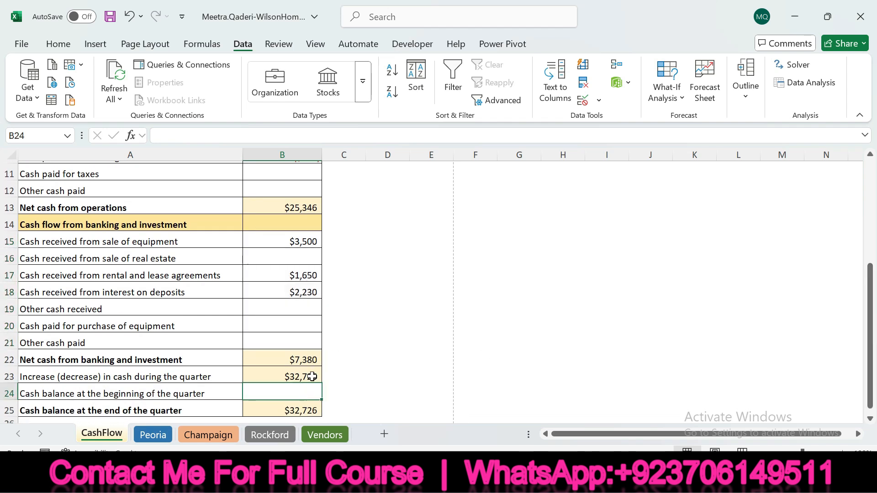
Step: Start a consolidation for B24 and delete the existing Champaign, Peoria and Rockford references to B15:B21
click(617, 64)
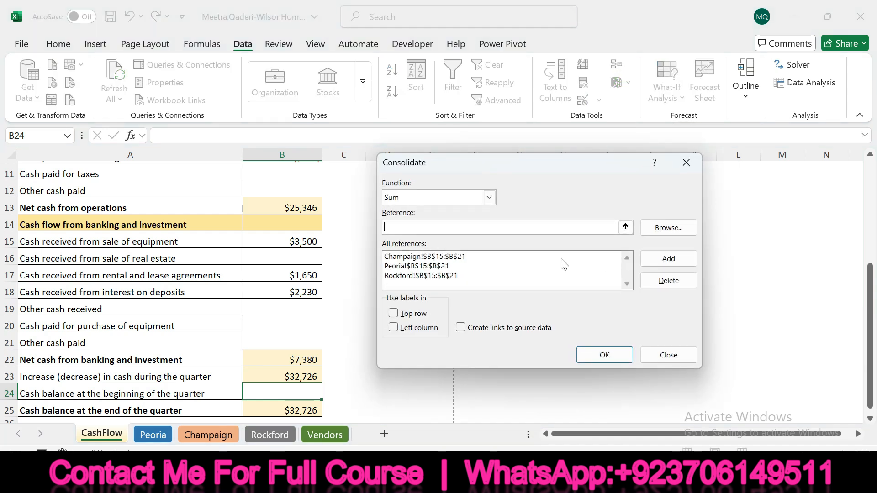
click(562, 255)
click(668, 283)
click(591, 257)
click(668, 281)
click(595, 256)
click(657, 283)
click(473, 228)
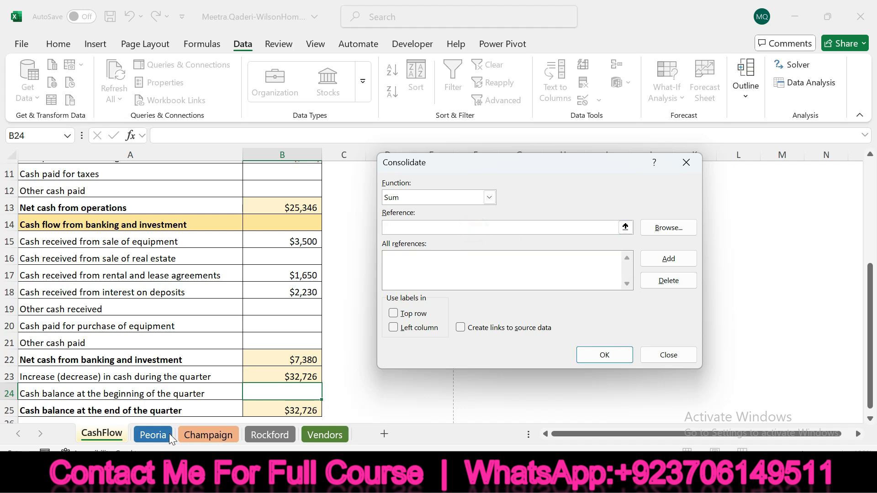
Step: Add cell B24 of the Peoria sheet to the consolidation references
click(154, 434)
drag(870, 290, 869, 313)
click(249, 389)
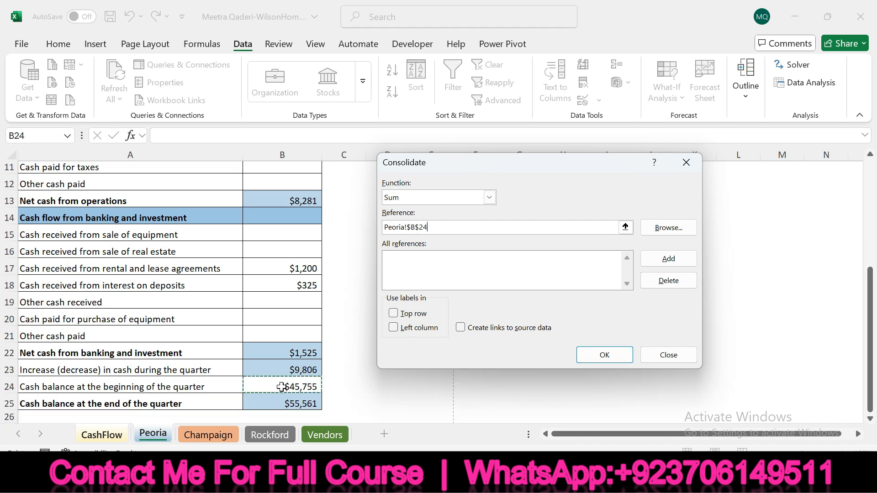
click(657, 257)
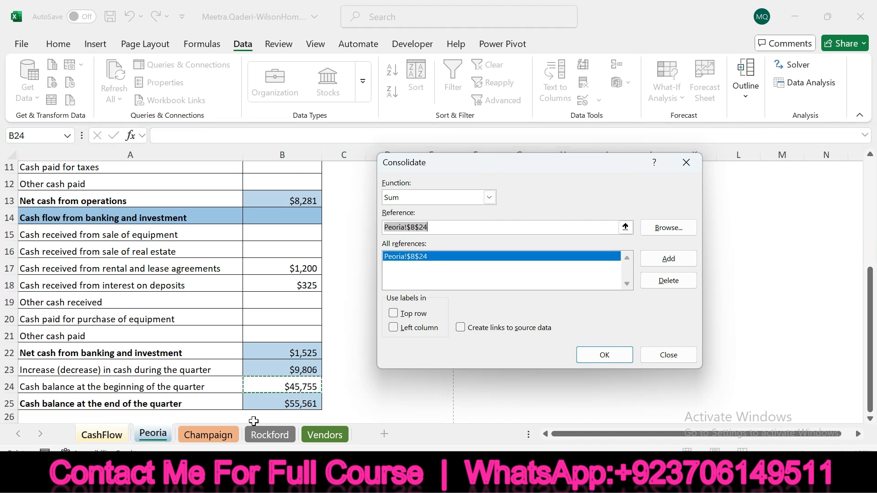
Step: Add B24 of the Champaign and Rockford sheets as references and run the Sum consolidation
click(211, 436)
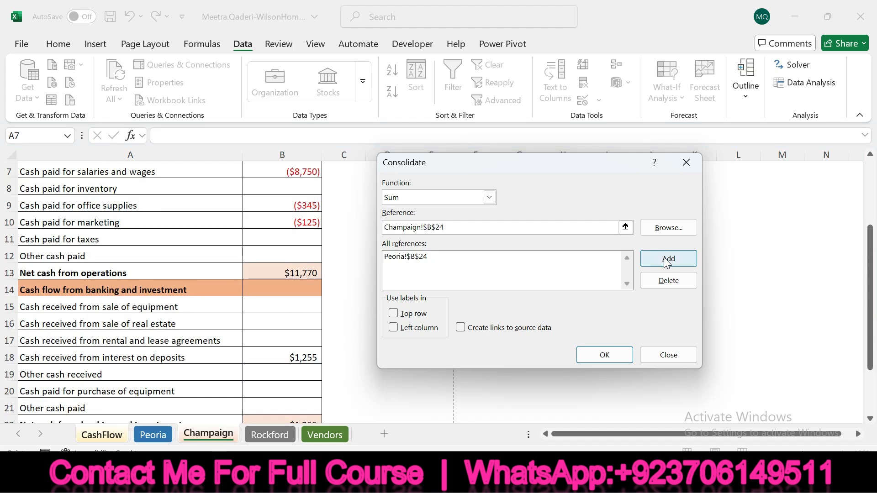
click(668, 259)
scroll(281, 411, down, 1)
click(269, 434)
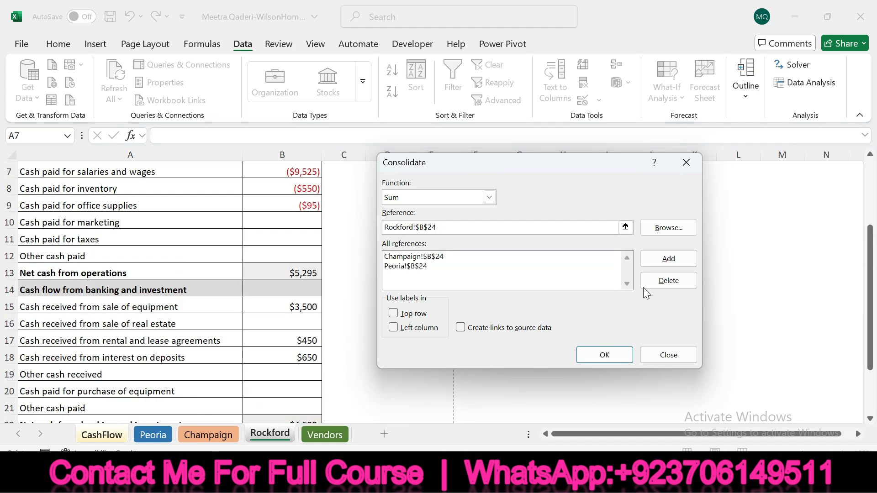
click(669, 259)
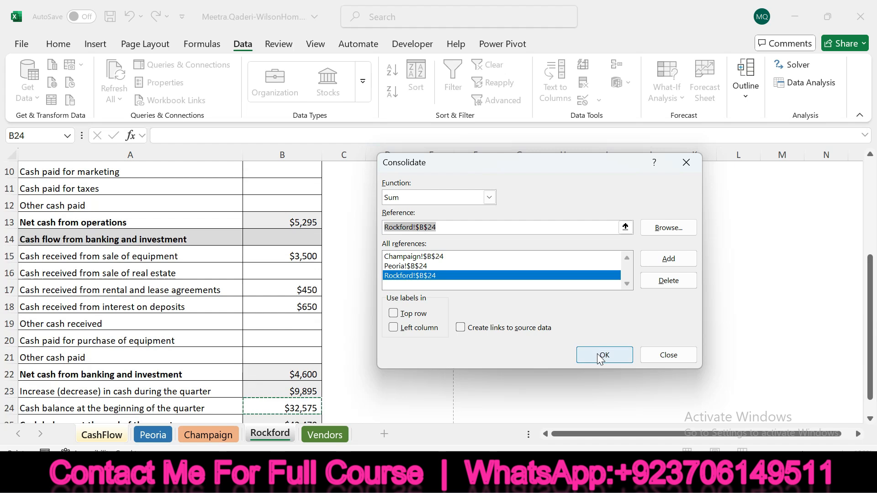
click(601, 356)
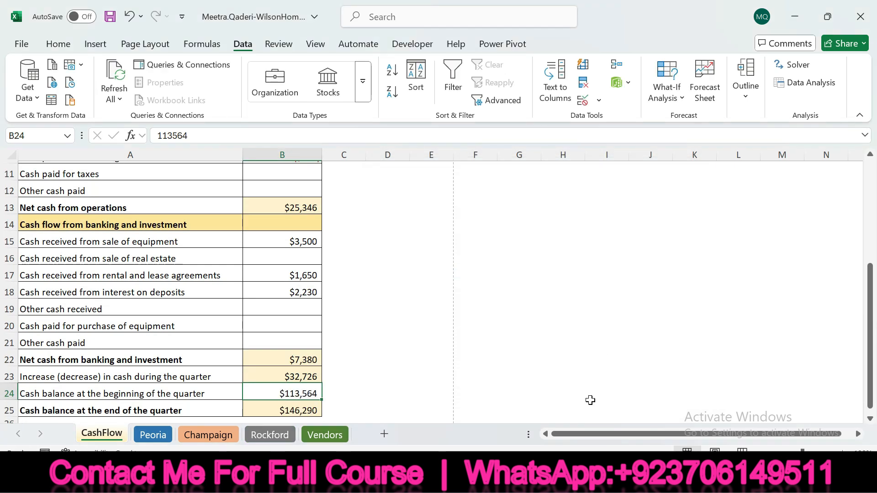
Step: Switch to SIMnet, mark instruction 5d as done, and read instruction 6a about the CashFlow sheet
key(alt+Tab)
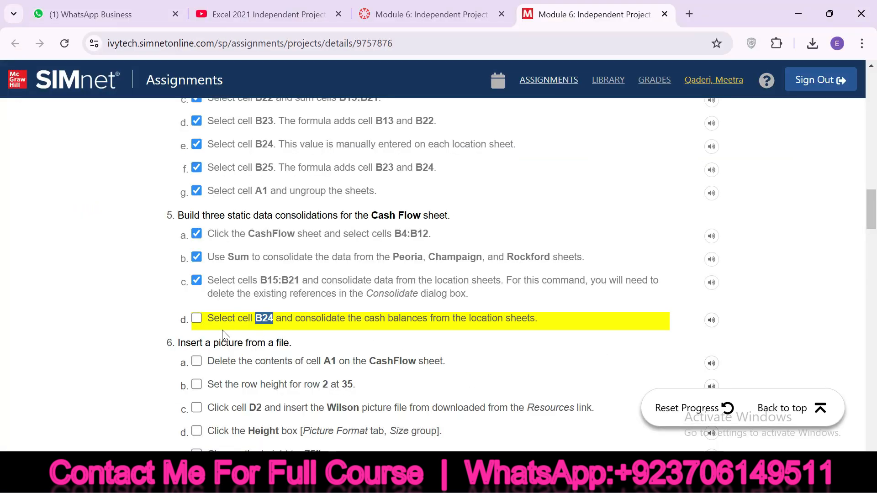
click(197, 319)
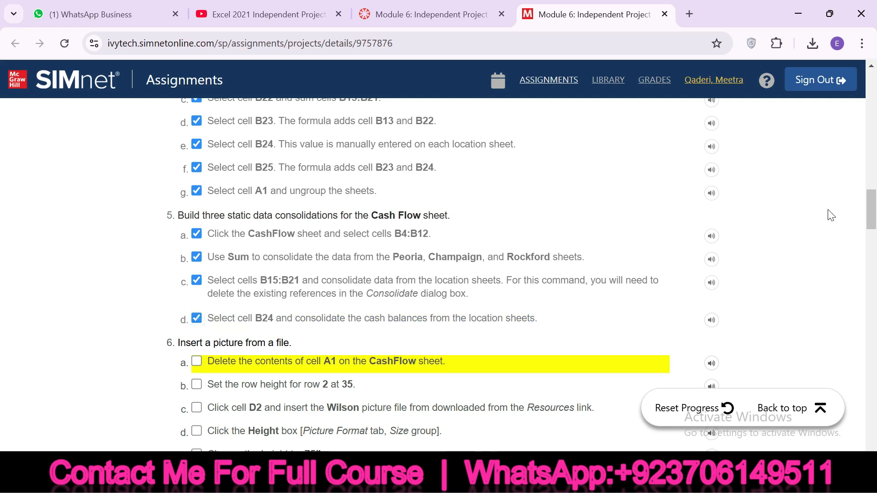
scroll(2, 215, down, 4)
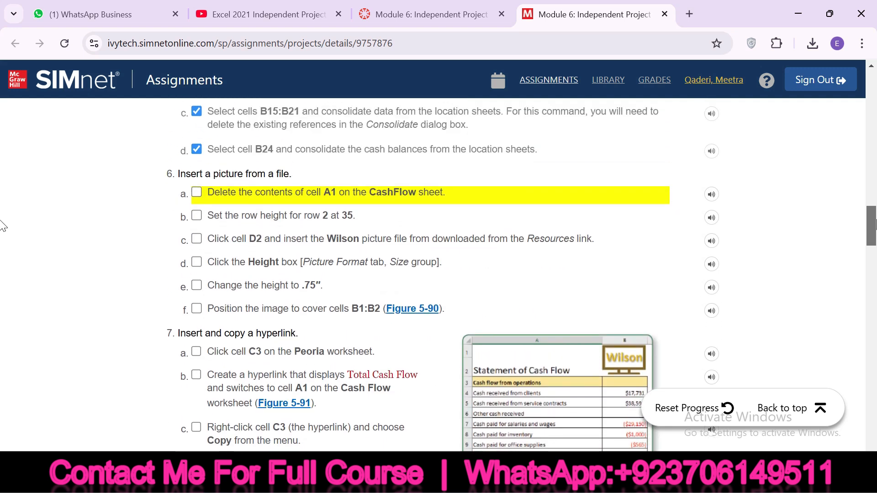
scroll(2, 225, up, 1)
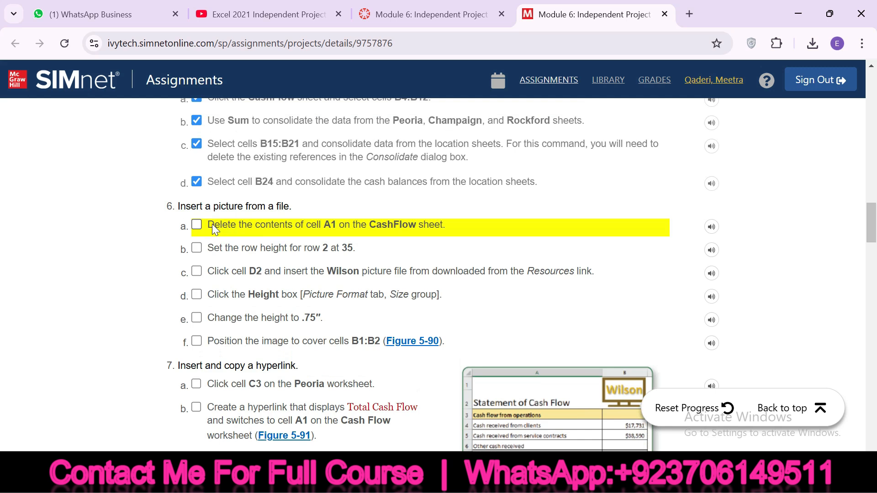
drag(270, 228, 308, 225)
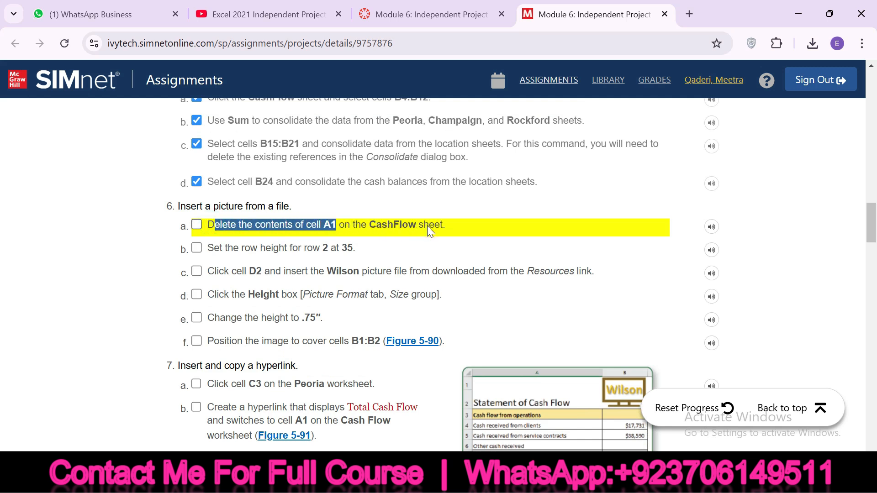
drag(351, 226, 439, 225)
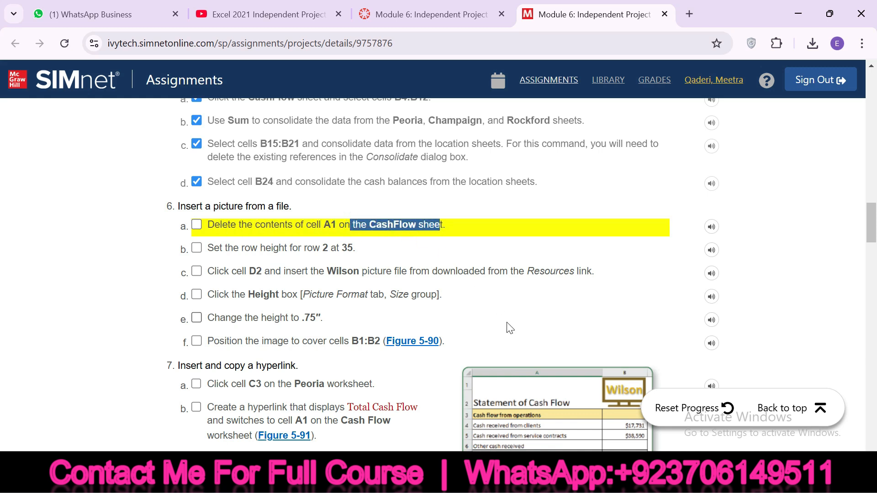
Step: Switch to Excel and delete the contents of cell A1 on the CashFlow sheet
key(alt+Tab)
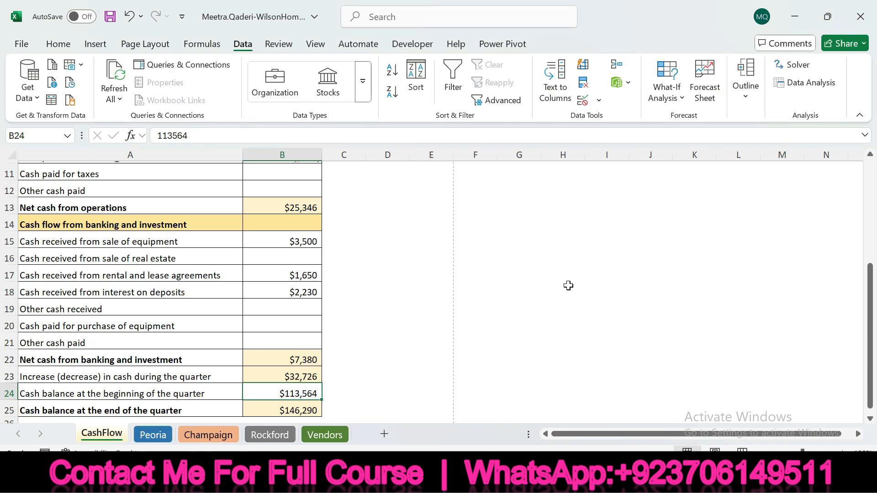
drag(872, 299, 872, 196)
click(46, 172)
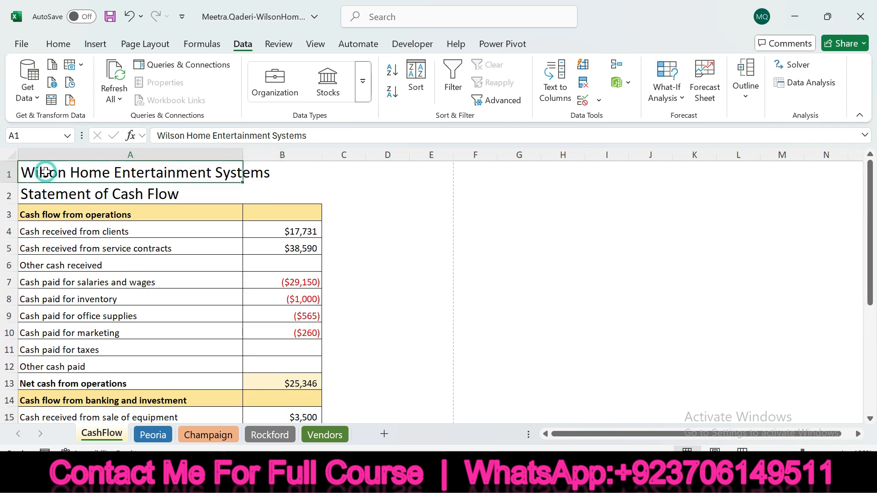
key(Delete)
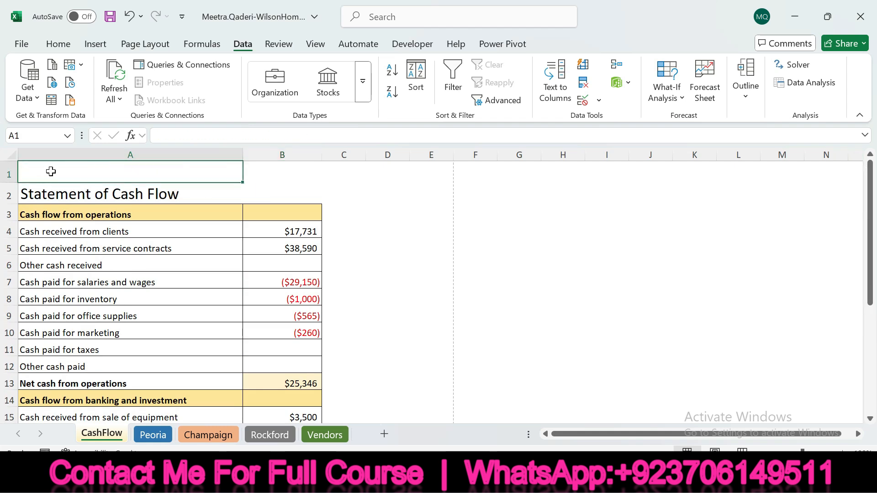
Step: Switch to SIMnet, mark instruction 6a as done, and look up the row height required in instruction 6b
click(457, 480)
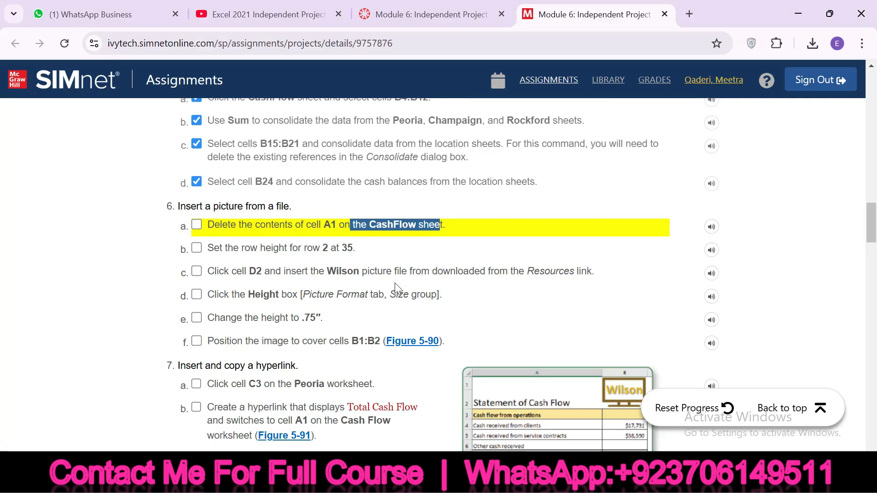
click(197, 224)
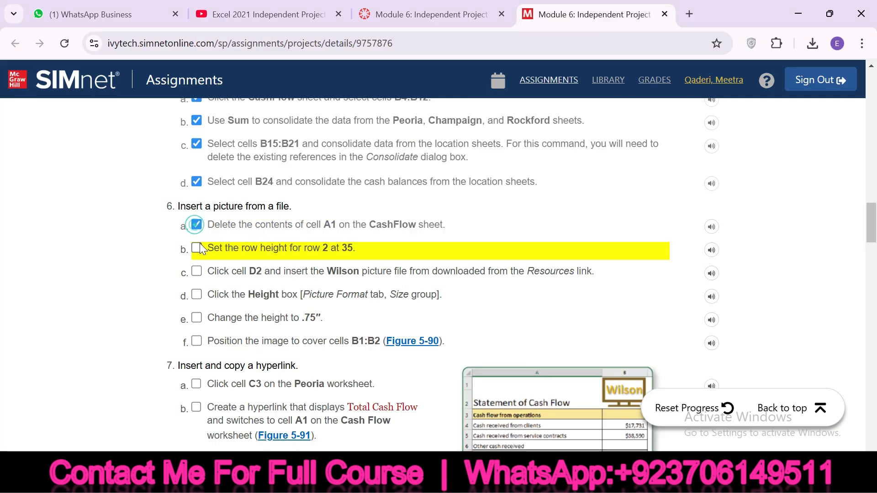
drag(207, 249, 352, 251)
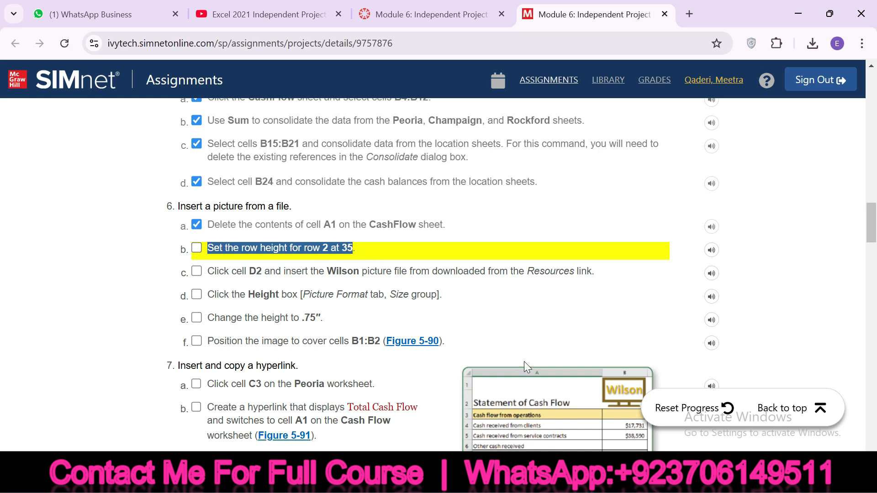
Step: Switch to Excel and set the height of row 2 on the CashFlow sheet to 35
click(590, 480)
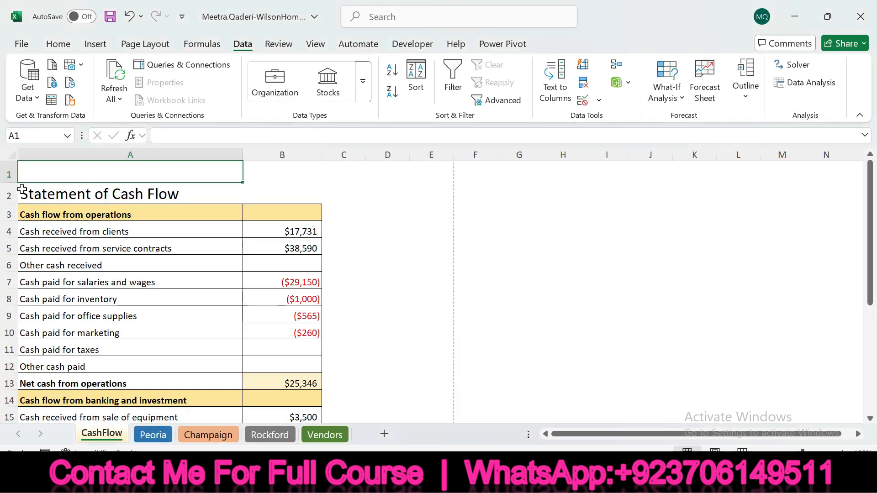
click(9, 196)
right_click(11, 194)
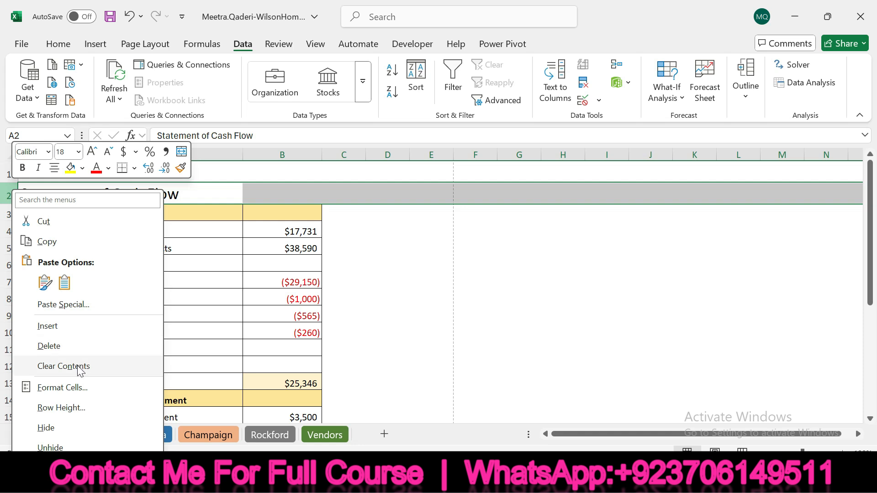
click(61, 408)
drag(77, 393, 309, 293)
text(35)
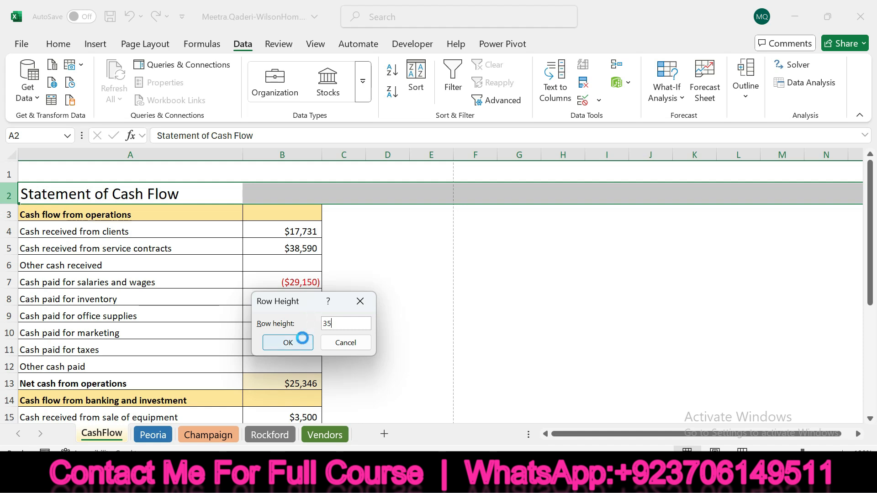
click(299, 341)
Step: Mark instruction 6b as done in SIMnet, look up the cell for 6c, and select cell D2 on the CashFlow sheet in Excel
key(alt+Tab)
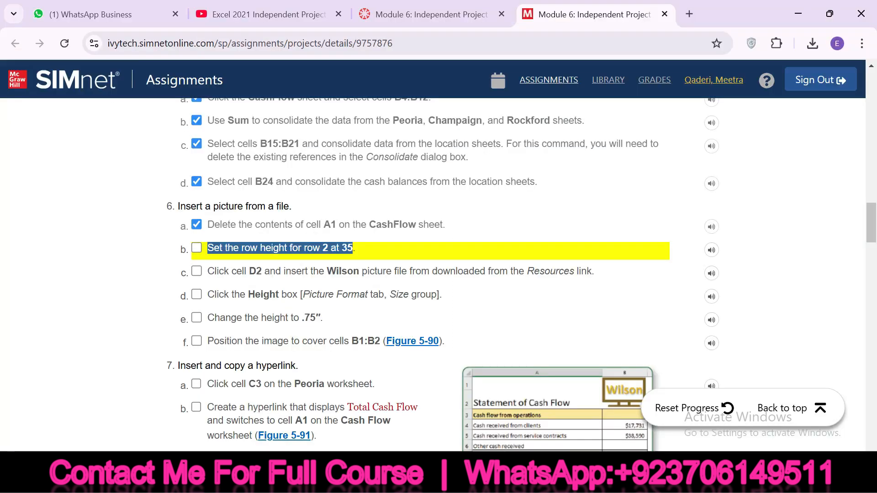
click(196, 250)
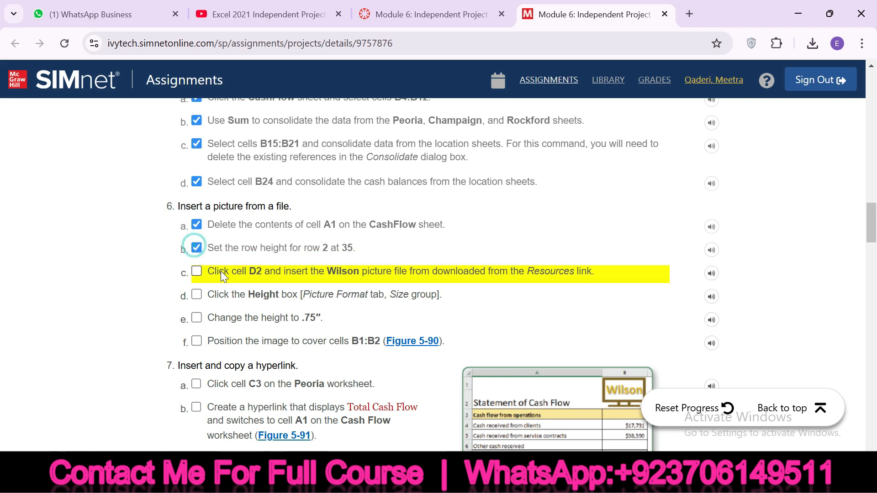
drag(208, 273, 287, 271)
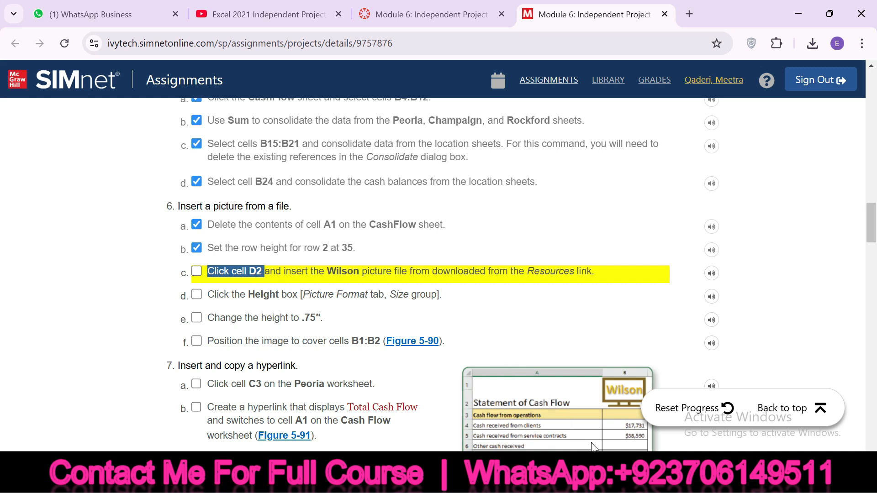
key(alt+Tab)
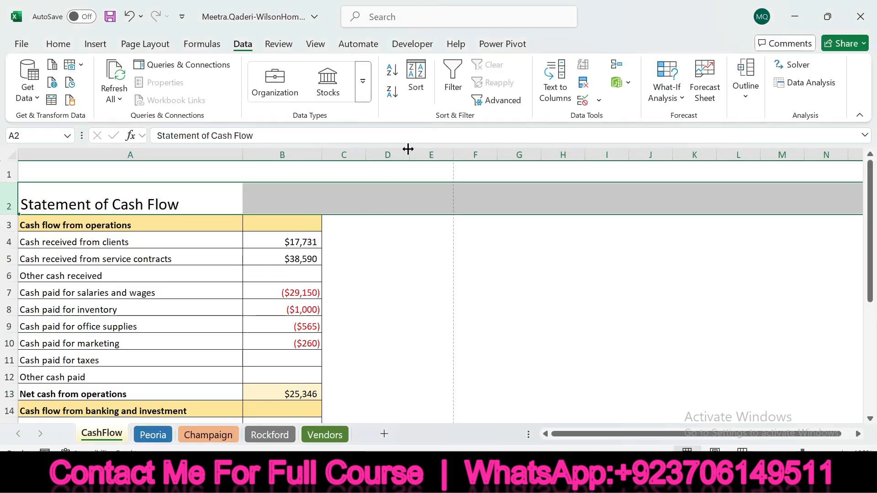
click(383, 224)
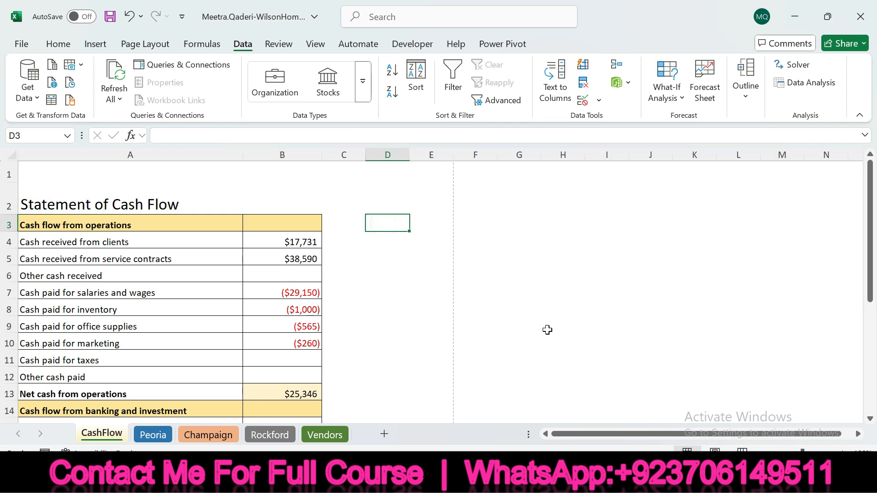
click(388, 210)
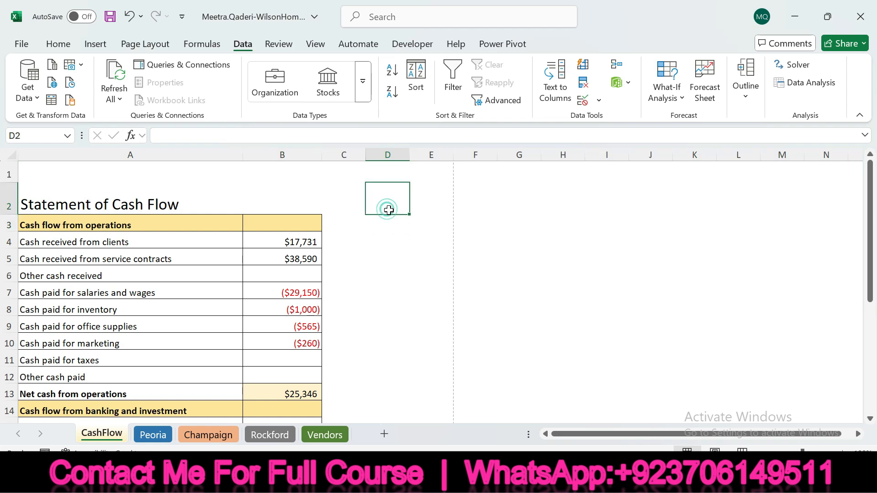
Step: Read in SIMnet which picture file instruction 6c asks for and where it comes from, and return to Excel
key(alt+Tab)
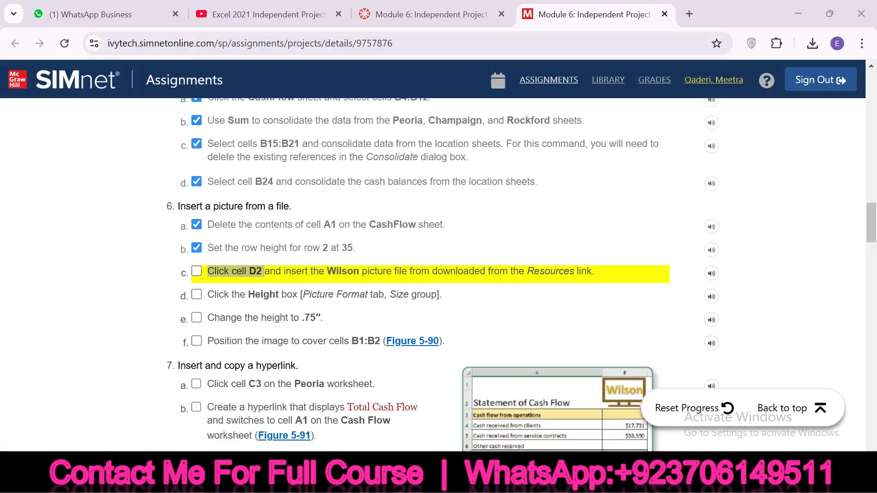
drag(283, 270, 405, 271)
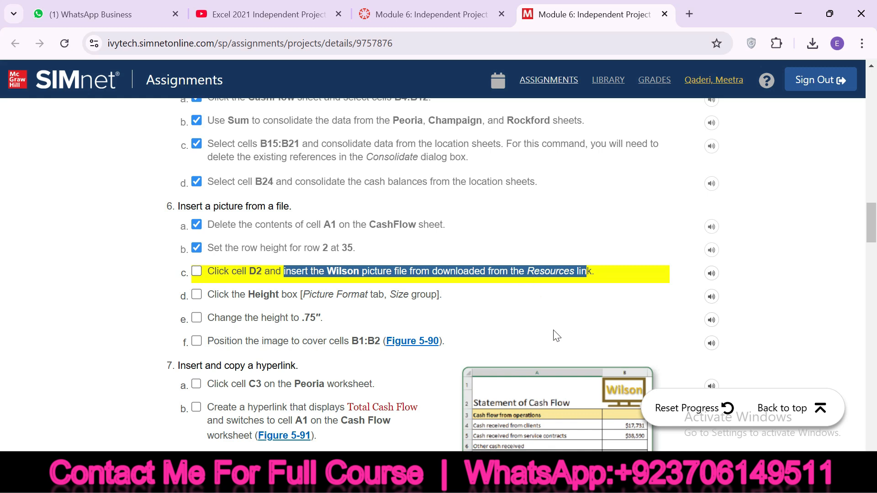
click(507, 479)
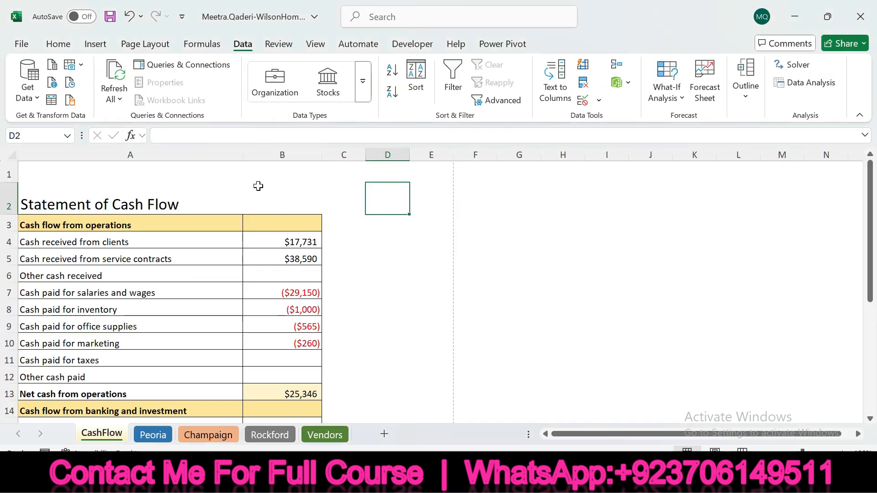
Step: Start inserting a picture from this device, placed in cell D2 of the CashFlow sheet
click(89, 46)
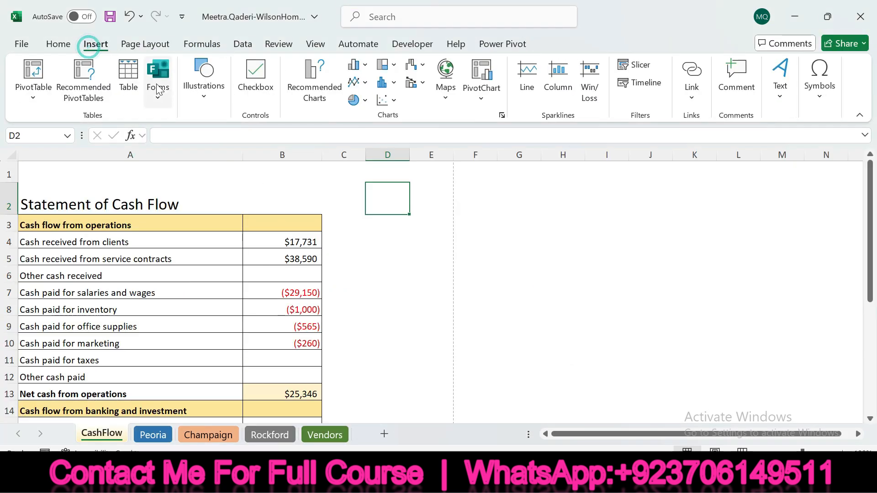
click(157, 94)
click(149, 98)
click(202, 88)
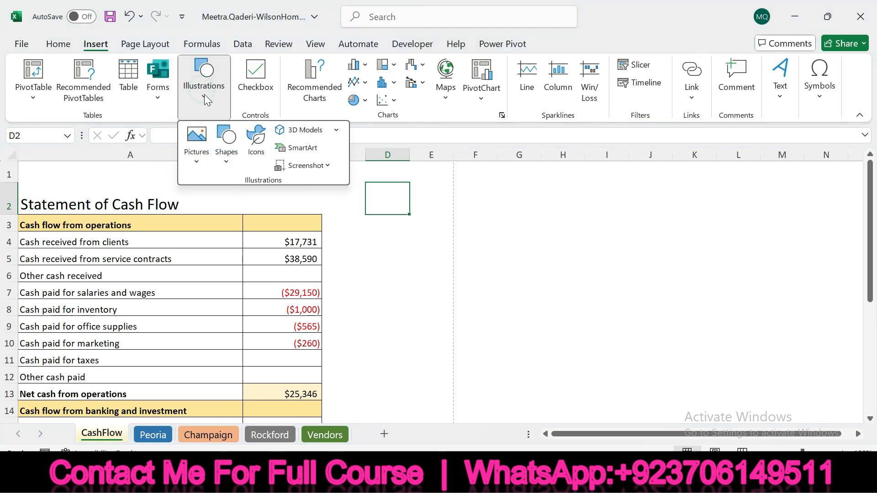
click(201, 158)
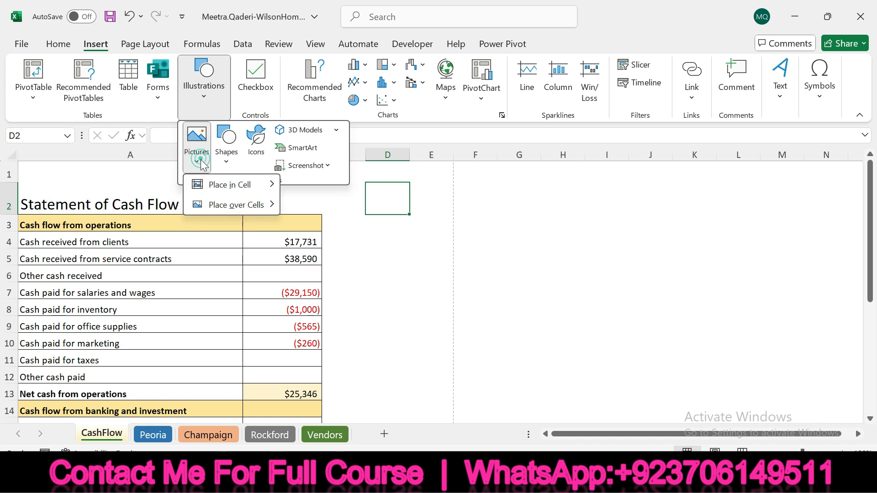
mouse_move(225, 192)
mouse_move(235, 207)
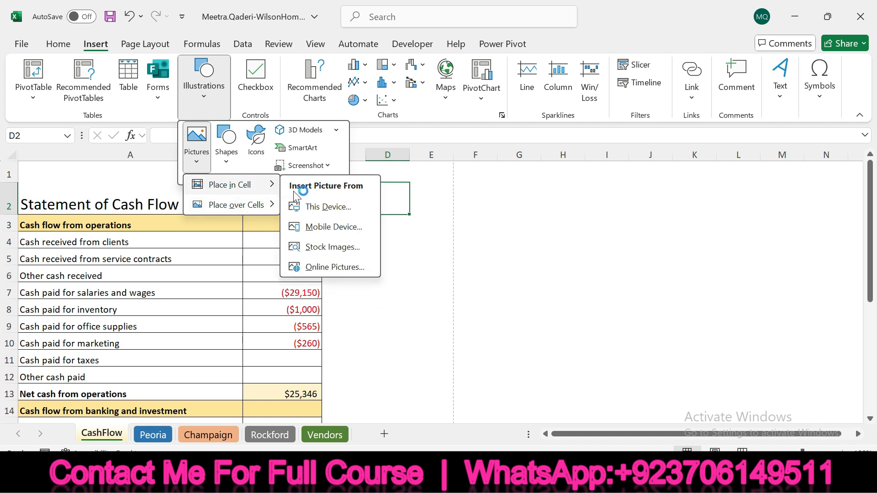
click(323, 208)
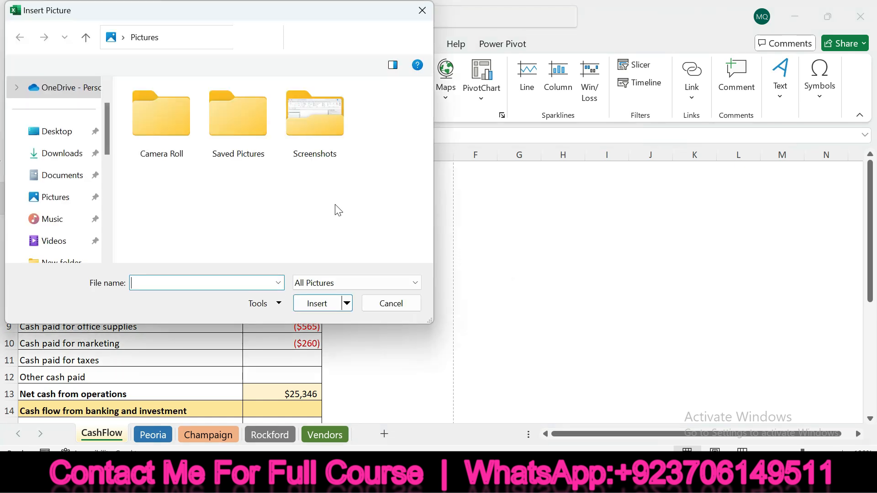
Step: Insert the Wilson picture from New folder (2) on New Volume (F:) and convert it to a picture placed over cells
drag(105, 132, 110, 226)
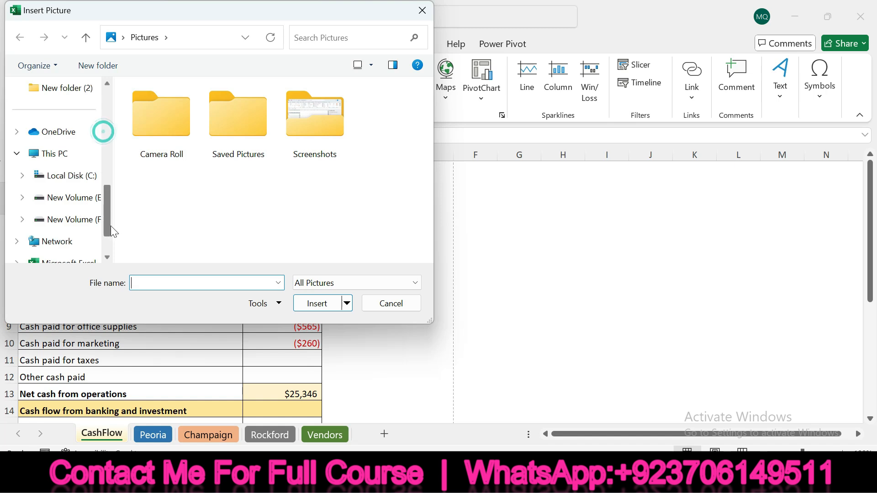
click(91, 221)
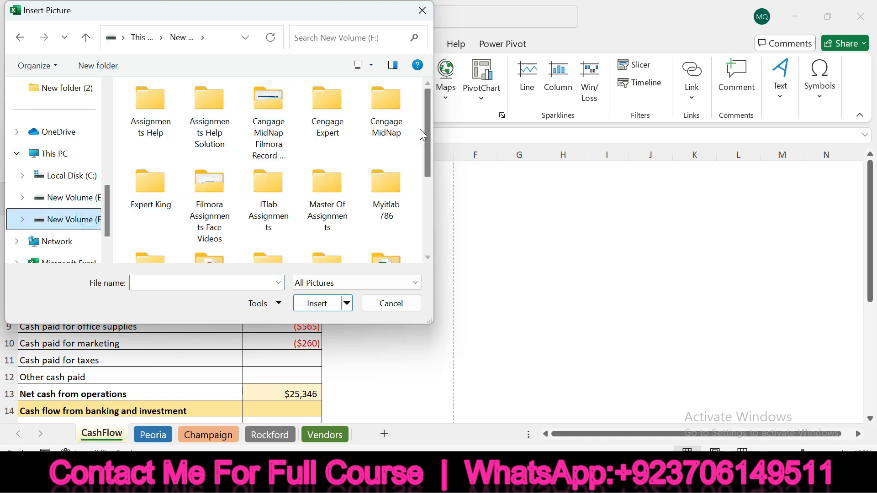
drag(429, 117, 256, 206)
double_click(251, 207)
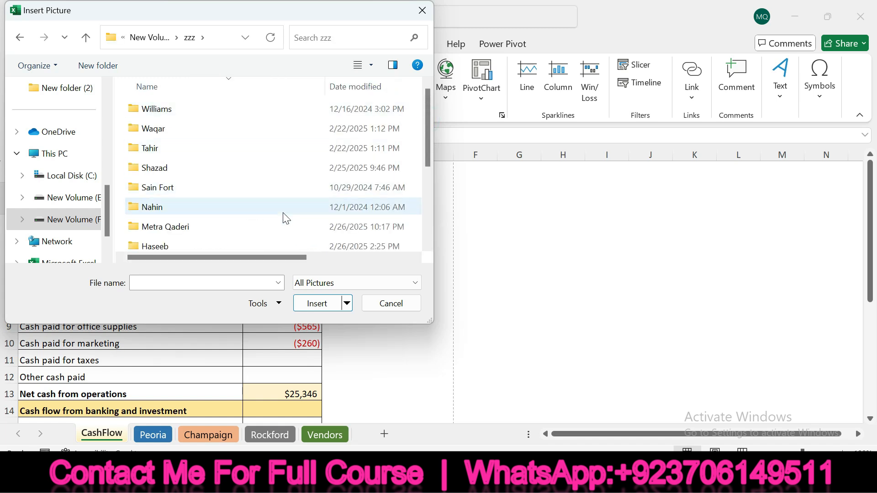
double_click(283, 227)
double_click(255, 132)
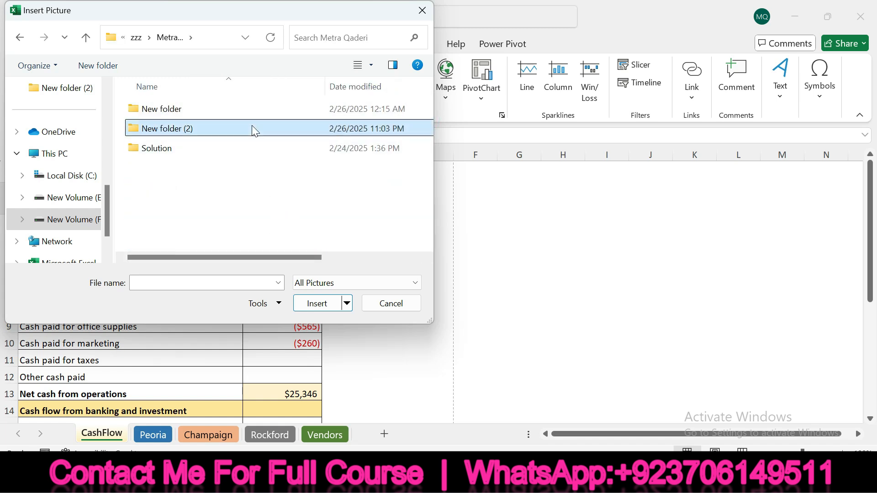
click(238, 156)
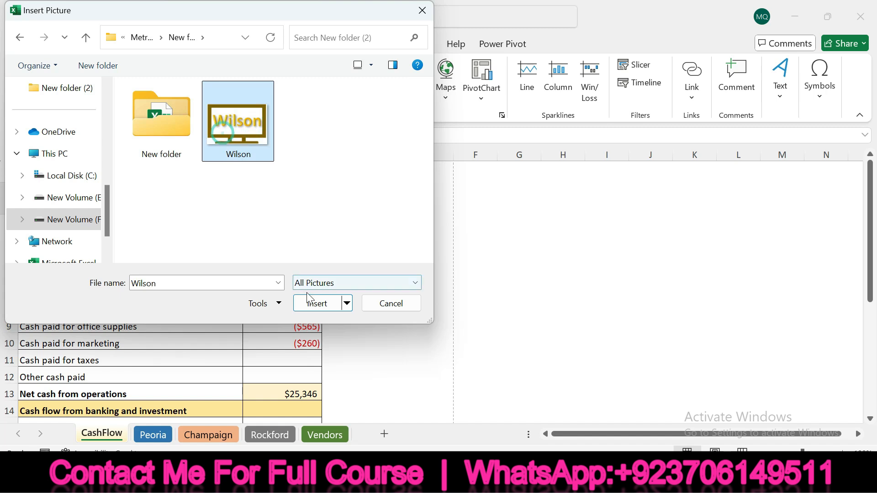
click(317, 303)
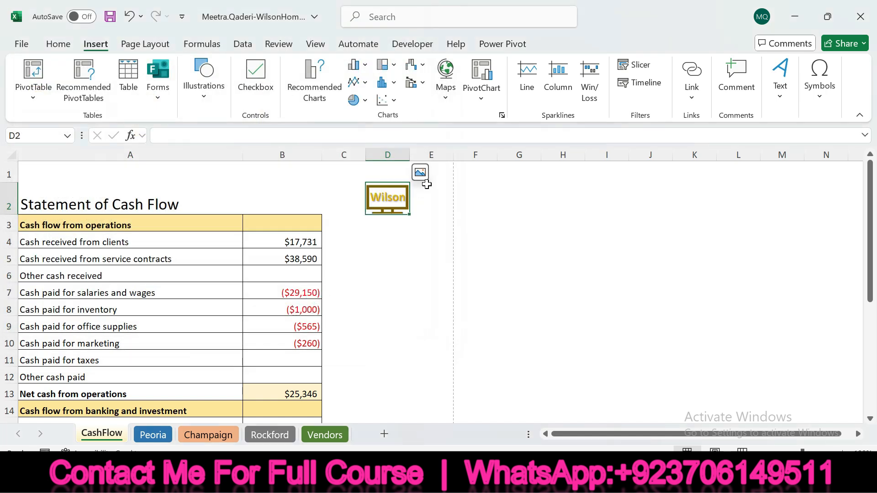
click(420, 172)
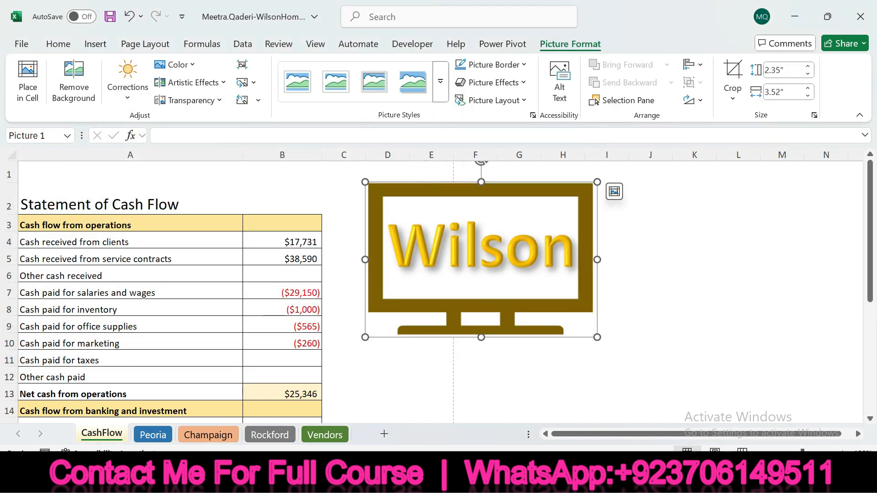
Step: Switch to SIMnet, mark instructions 6c and 6d as done, and look up the picture height required in 6e
key(alt+Tab)
click(197, 271)
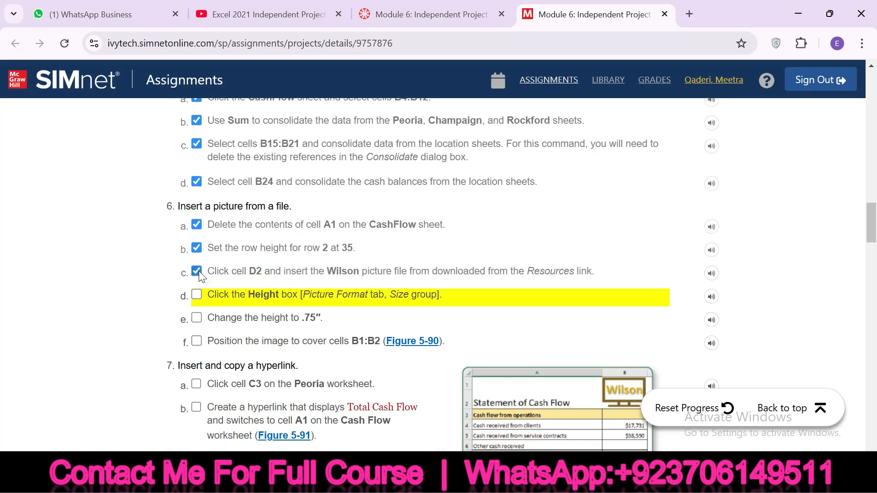
click(196, 294)
drag(215, 294, 303, 322)
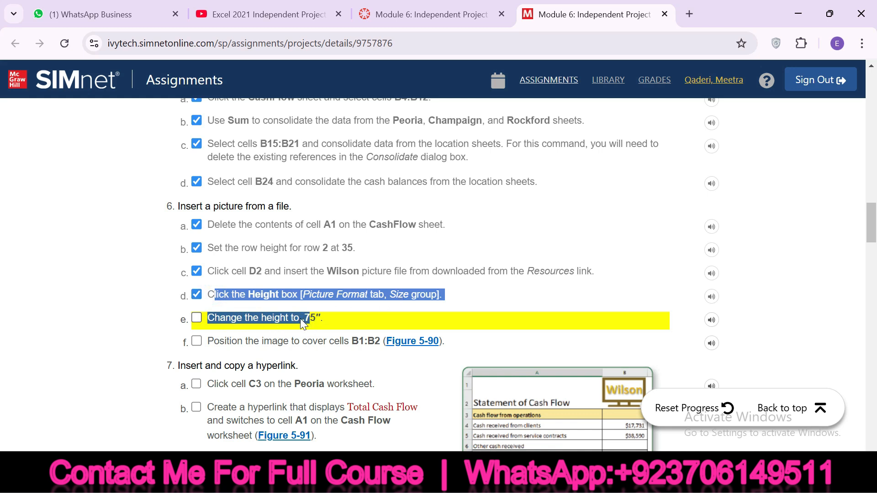
Step: Switch to Excel and set the Wilson picture's height to 0.75 inches
key(alt+Tab)
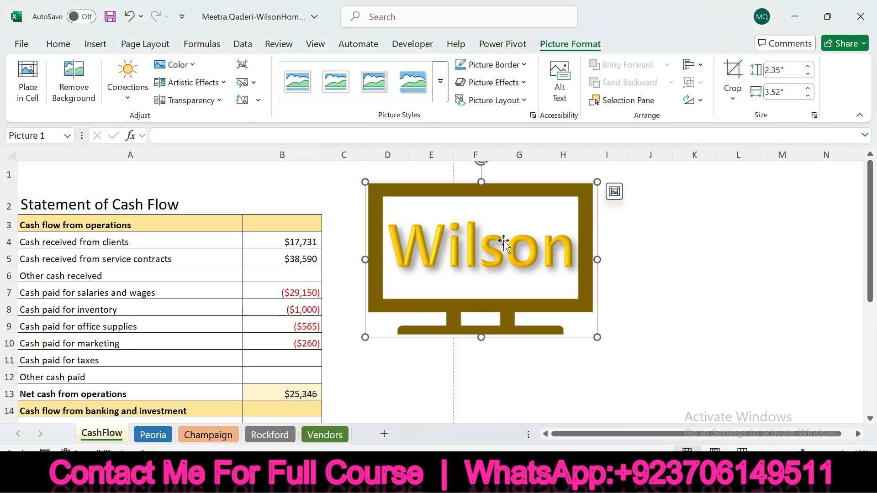
click(782, 70)
key(BackSpace)
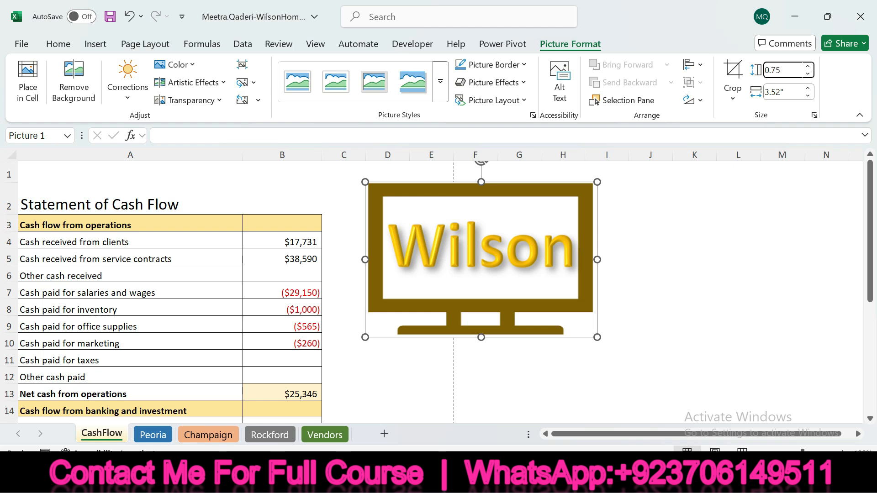
key(Return)
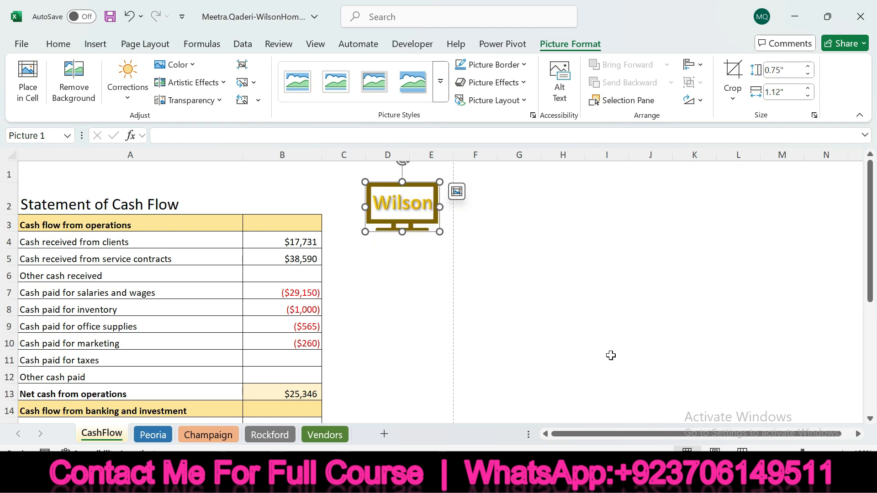
Step: Switch to SIMnet, mark instruction 6e as done, and look up which cells the image must cover in 6f
key(alt+Tab)
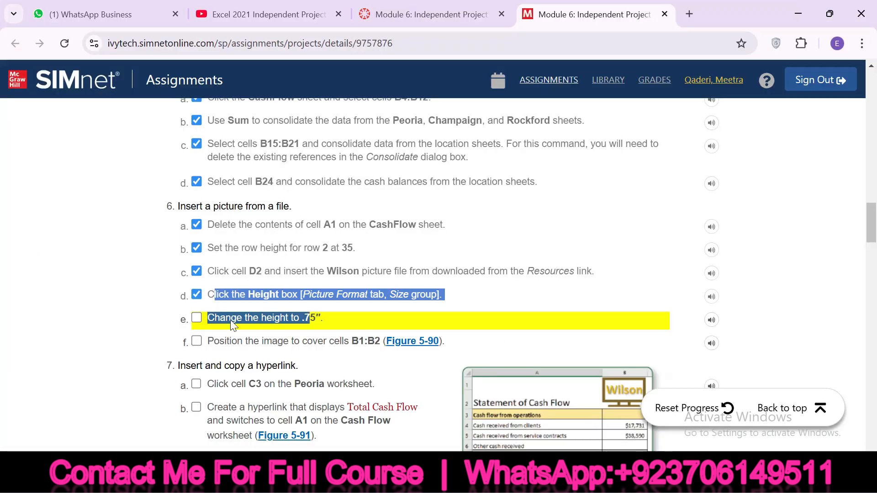
click(196, 317)
drag(219, 343, 367, 348)
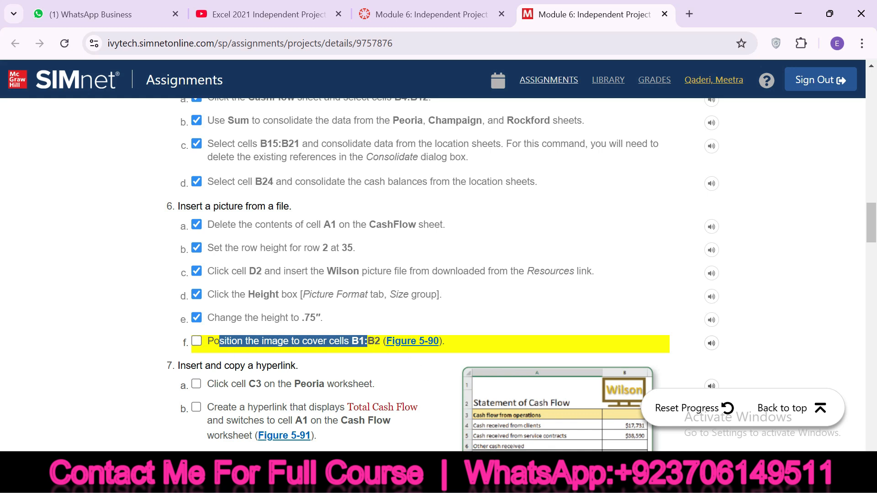
Step: Switch to Excel and move the Wilson picture over cells B1:B2 on the CashFlow sheet
key(alt+Tab)
click(374, 194)
drag(373, 195, 282, 177)
click(207, 182)
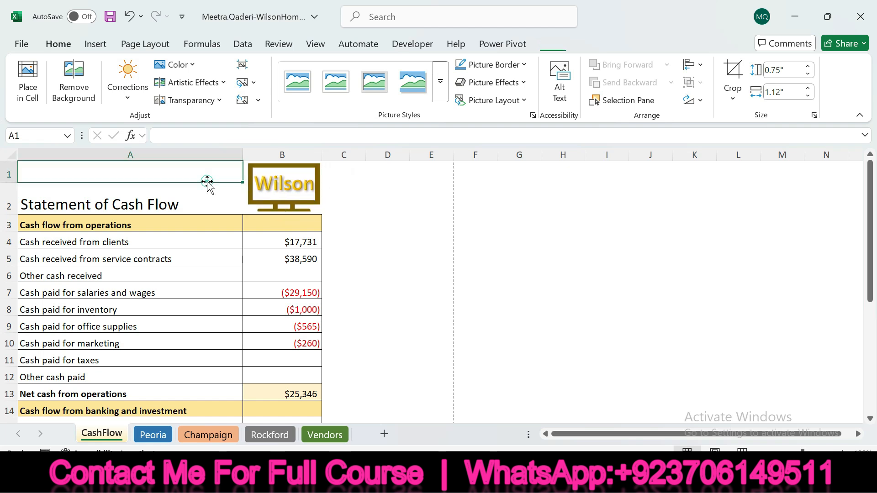
click(345, 178)
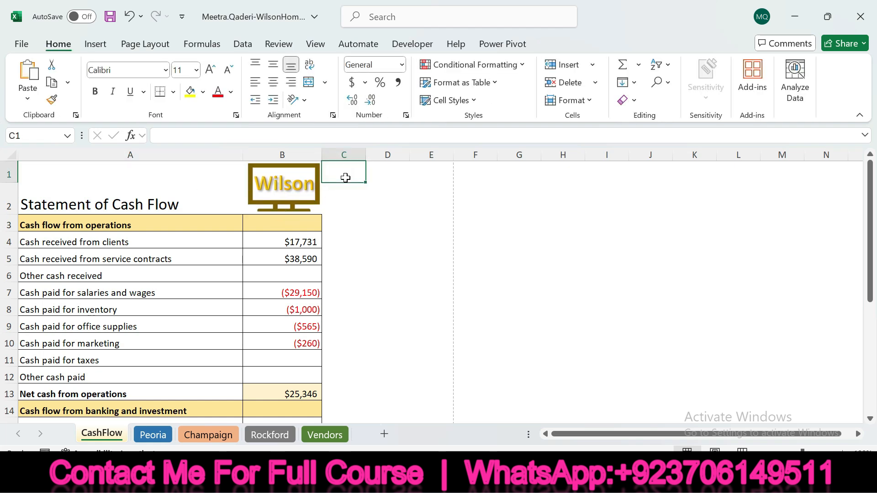
Step: Nudge the Wilson picture slightly to the left within cells B1:B2 and deselect it
click(264, 182)
drag(263, 183, 263, 183)
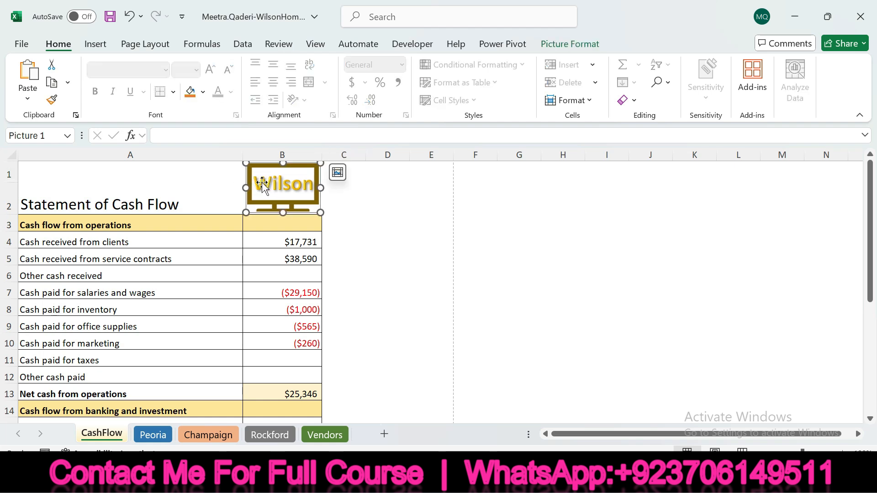
click(220, 169)
click(344, 172)
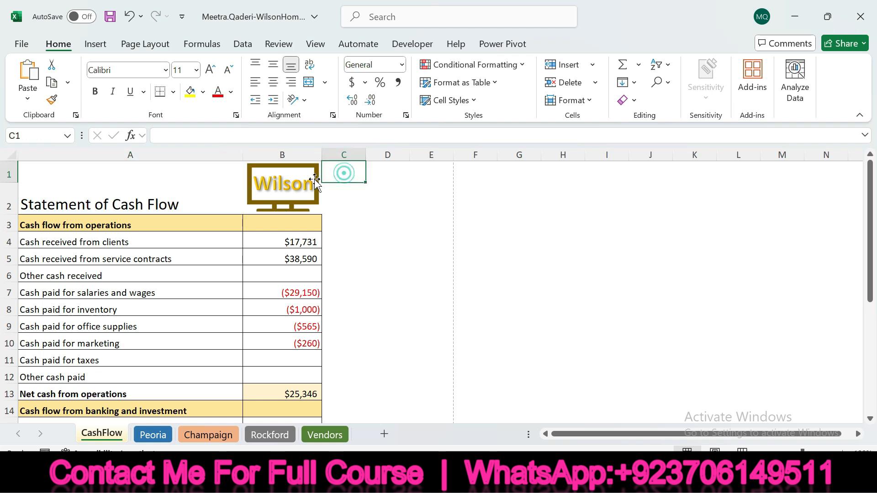
click(297, 180)
key(Left)
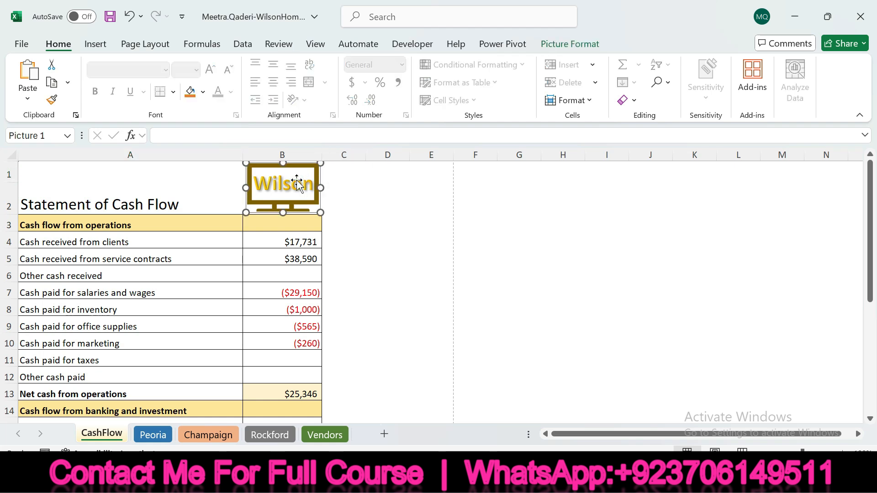
click(219, 192)
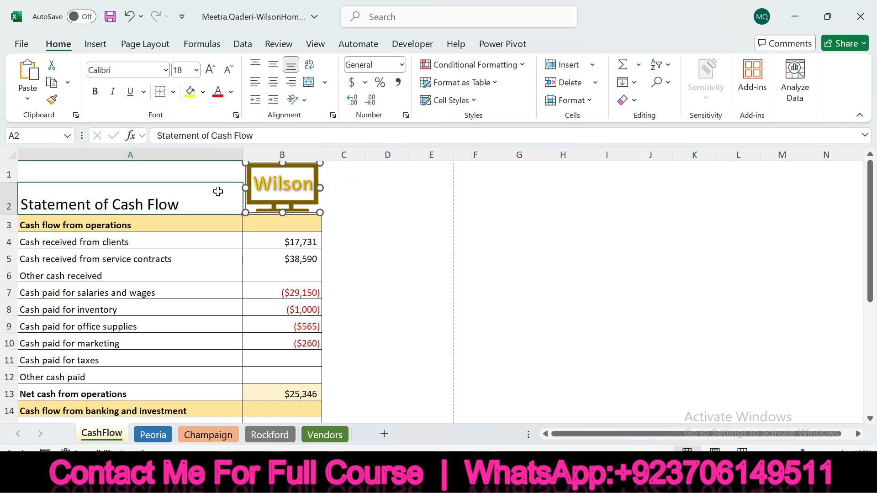
click(349, 191)
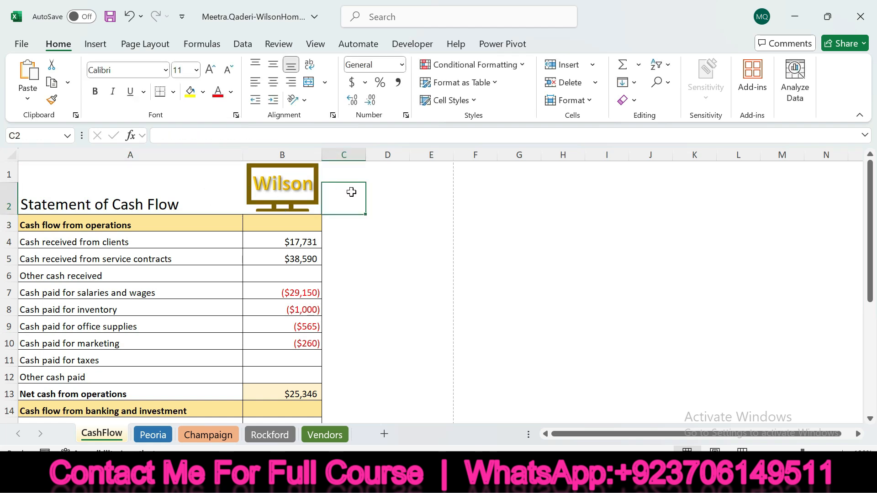
Step: Mark instruction 6f as done in SIMnet and compare its example figure with the picture's placement on the CashFlow sheet in Excel
key(alt+Tab)
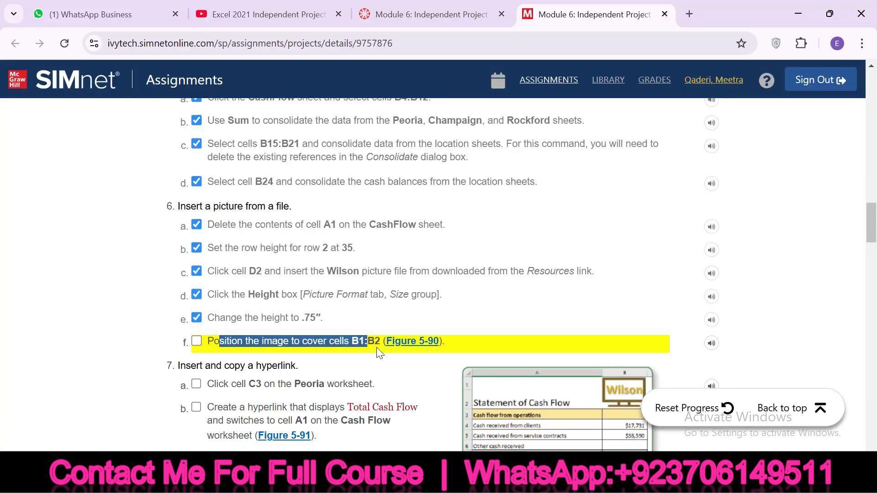
click(208, 343)
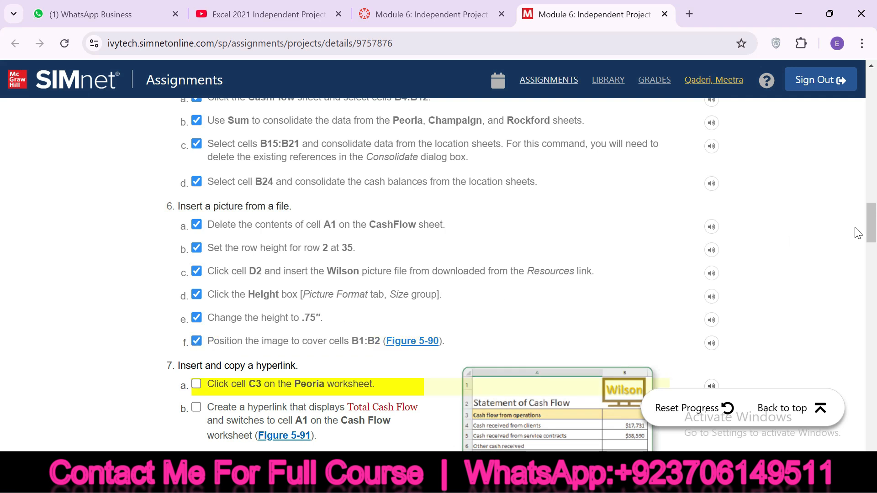
scroll(872, 230, down, 3)
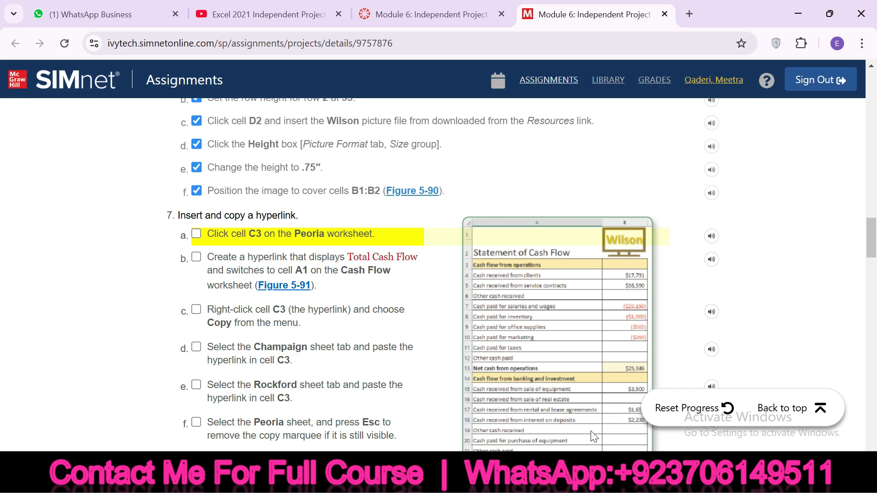
click(590, 481)
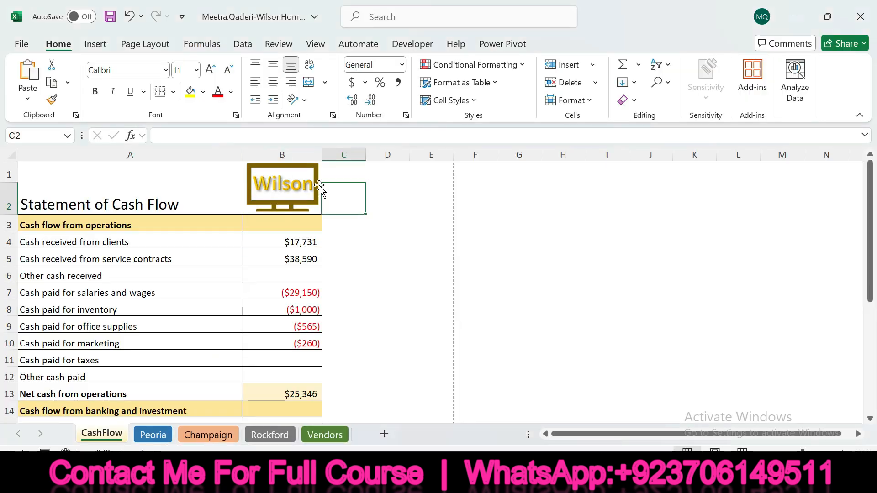
click(562, 481)
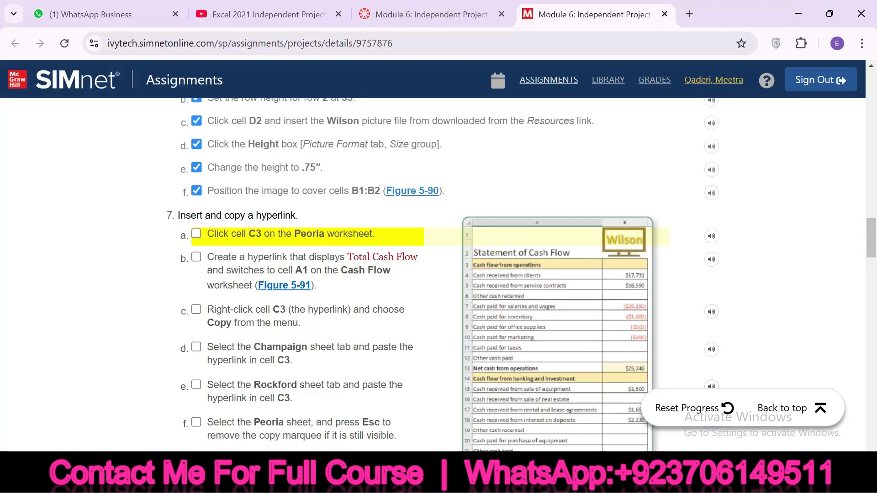
Step: Read instruction 7a in SIMnet, then switch to Excel and select cell C3 on the Peoria sheet
drag(217, 234, 268, 240)
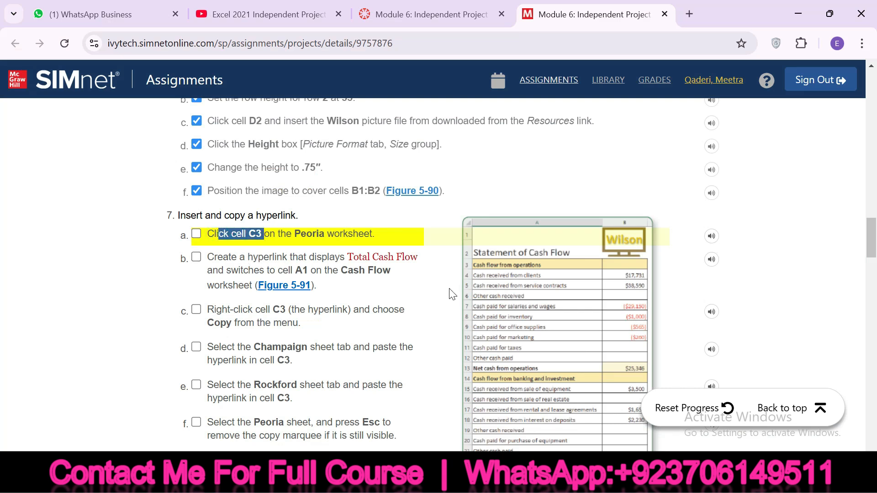
drag(294, 234, 350, 234)
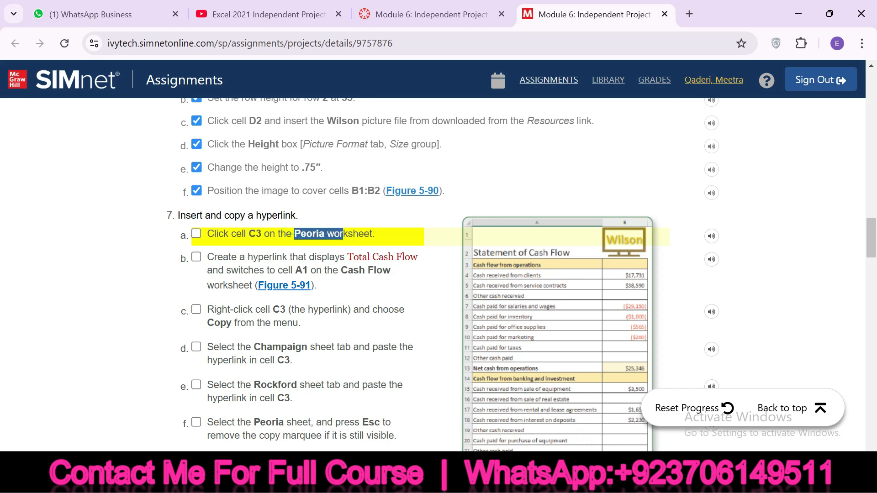
click(582, 478)
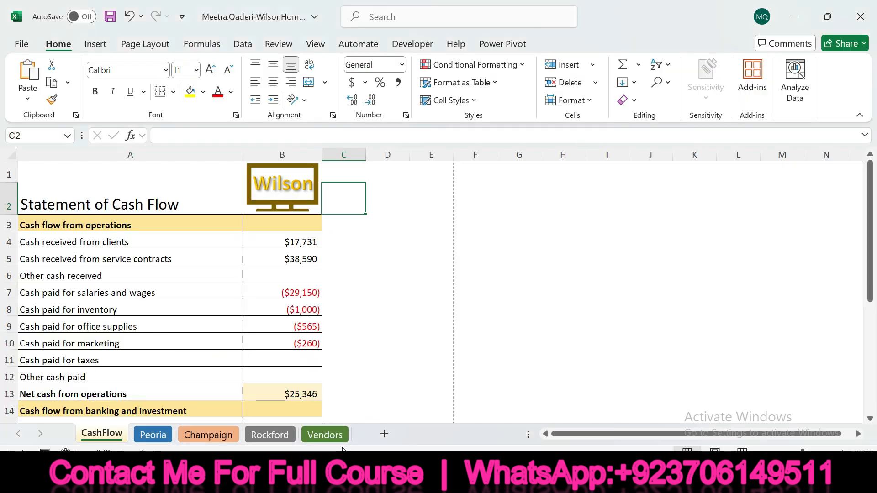
click(149, 438)
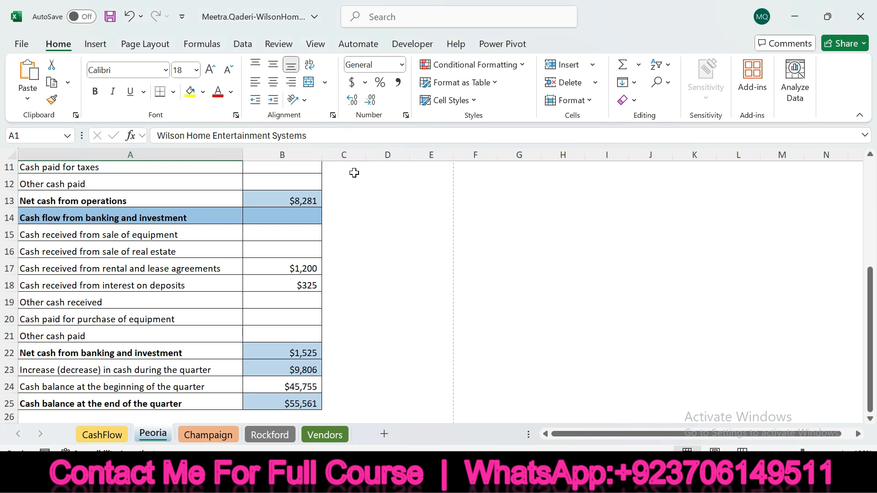
drag(871, 275, 869, 169)
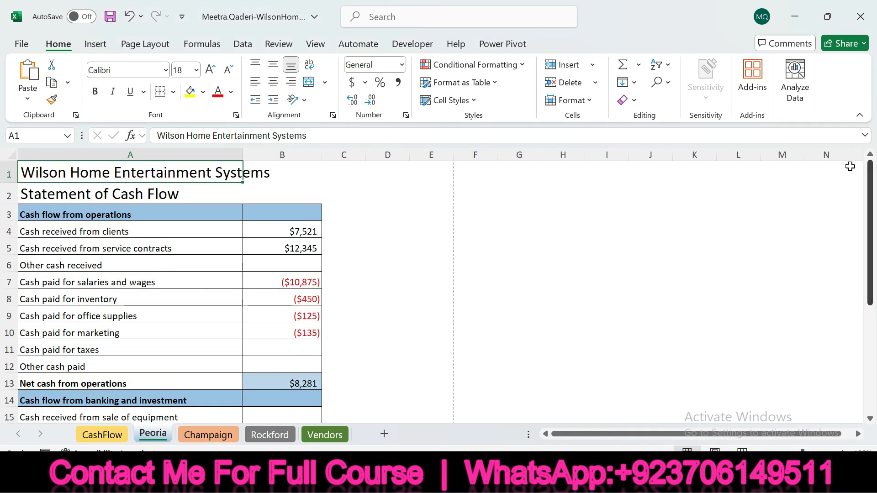
click(360, 210)
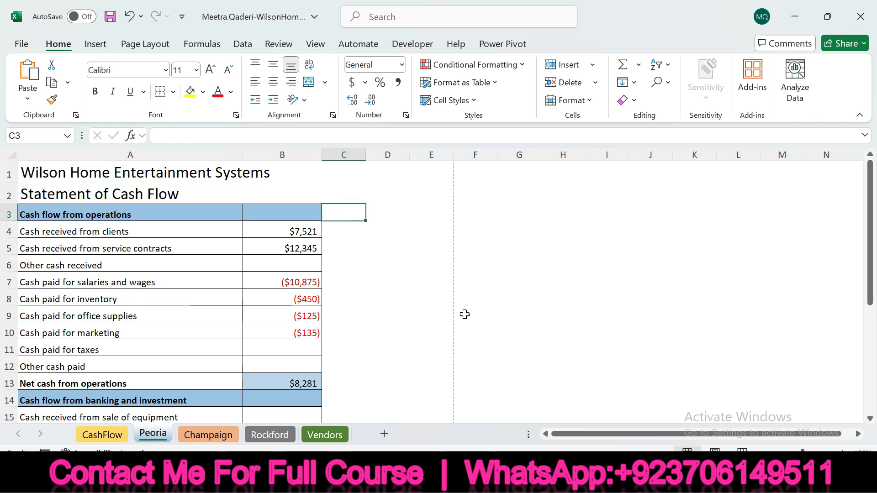
Step: Switch to SIMnet, mark instruction 7a as done, and read what hyperlink instruction 7b asks for
key(alt+Tab)
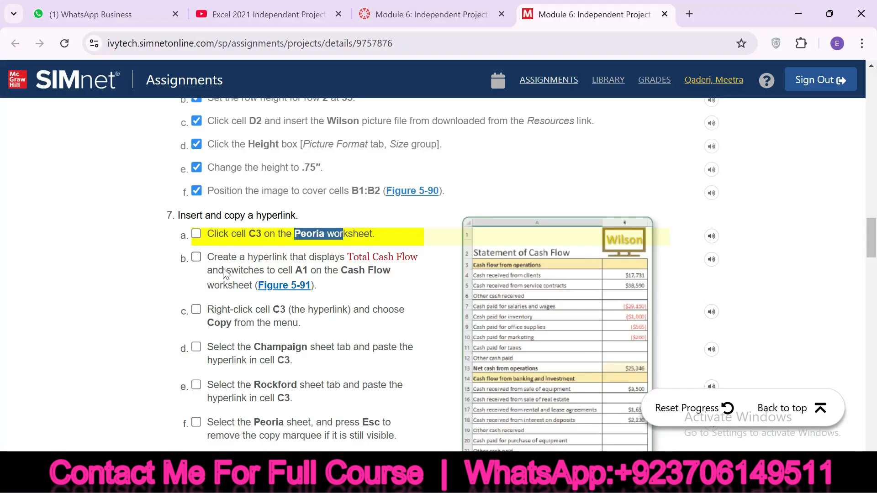
click(196, 233)
drag(209, 256, 336, 258)
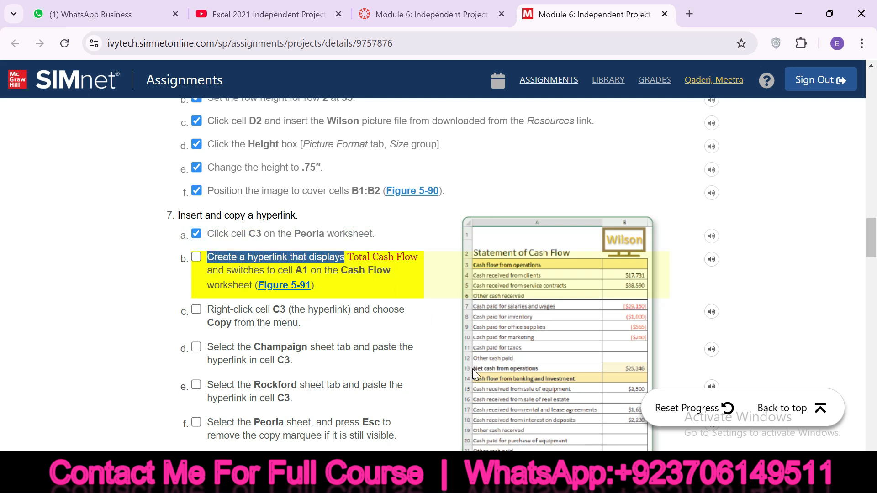
Step: Switch to Excel and start inserting a hyperlink in Peoria cell C3 that links to a place in this document
click(576, 479)
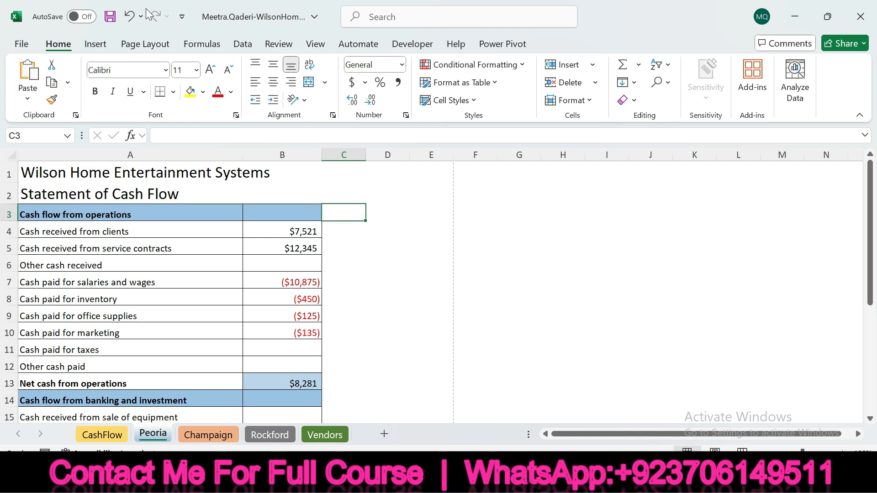
click(96, 43)
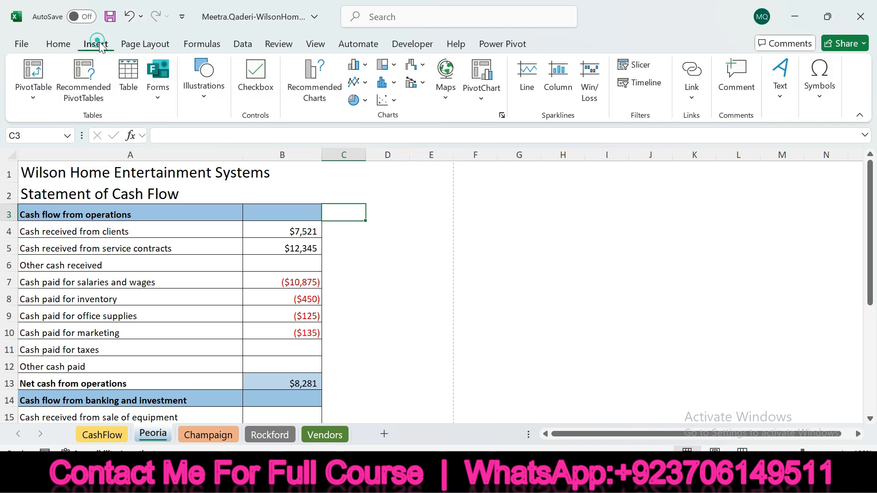
click(691, 73)
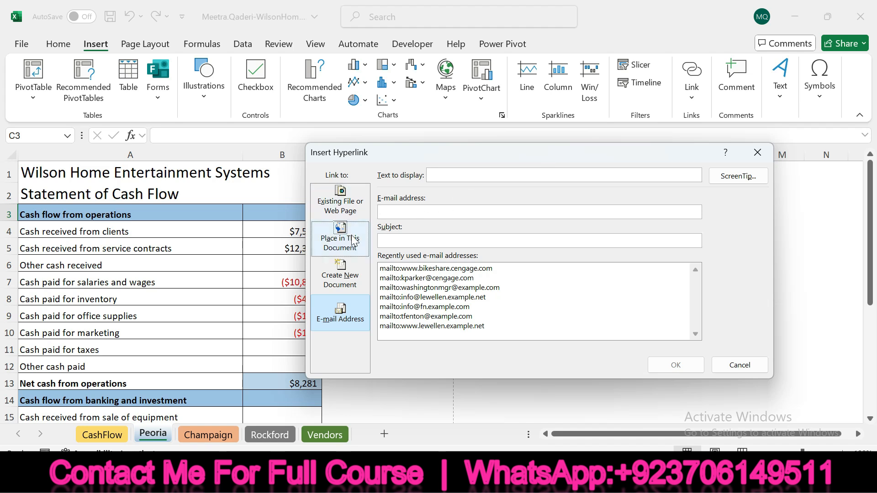
click(354, 241)
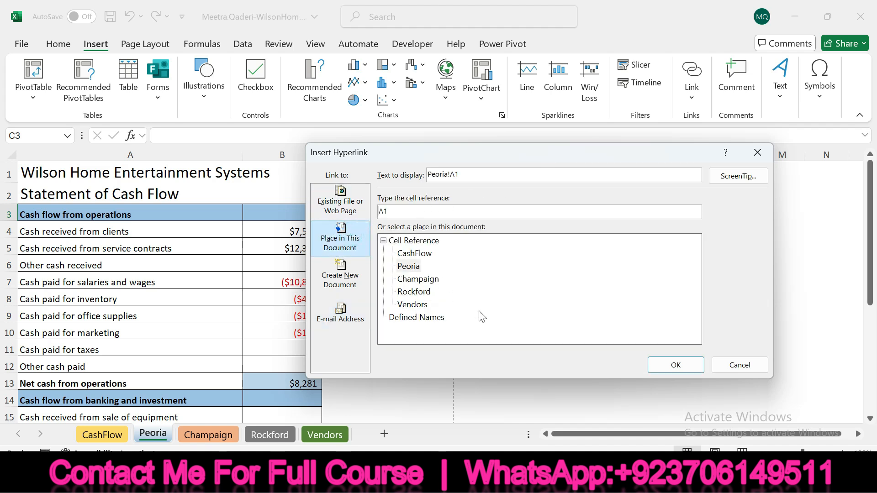
Step: Switch to SIMnet and look up the hyperlink's display text and target cell in instruction 7b
click(564, 479)
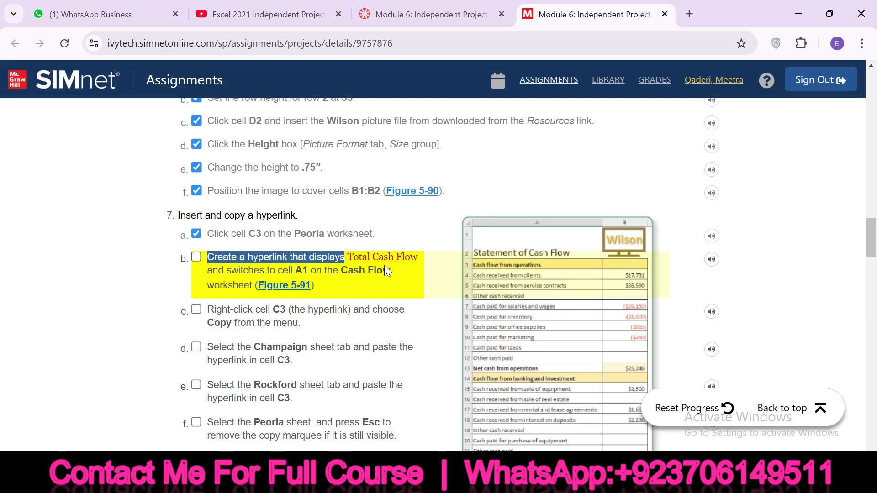
drag(349, 259, 418, 260)
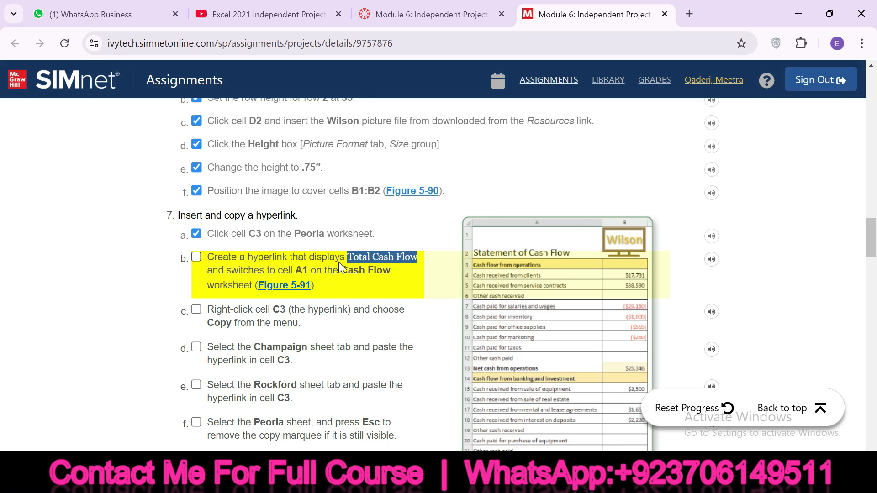
drag(337, 257, 355, 269)
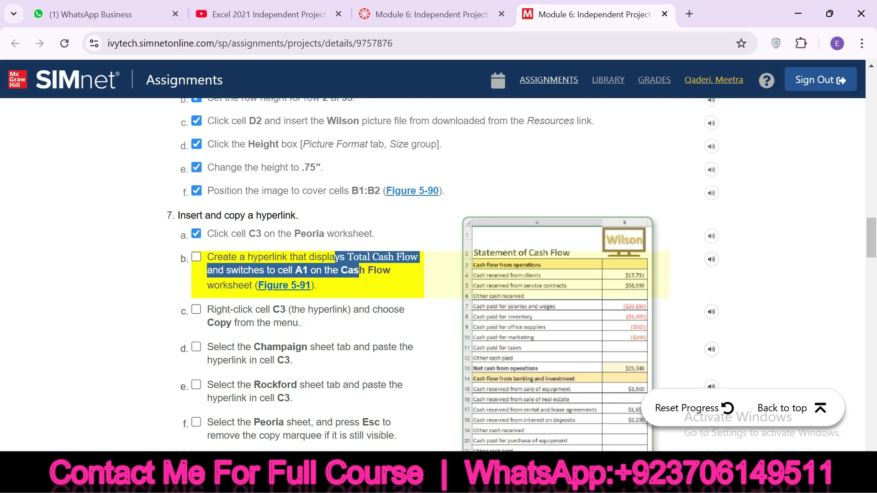
Step: Switch to Excel and create the hyperlink to cell A1 on the CashFlow sheet with the display text "Total Cash Flow"
key(alt+Tab)
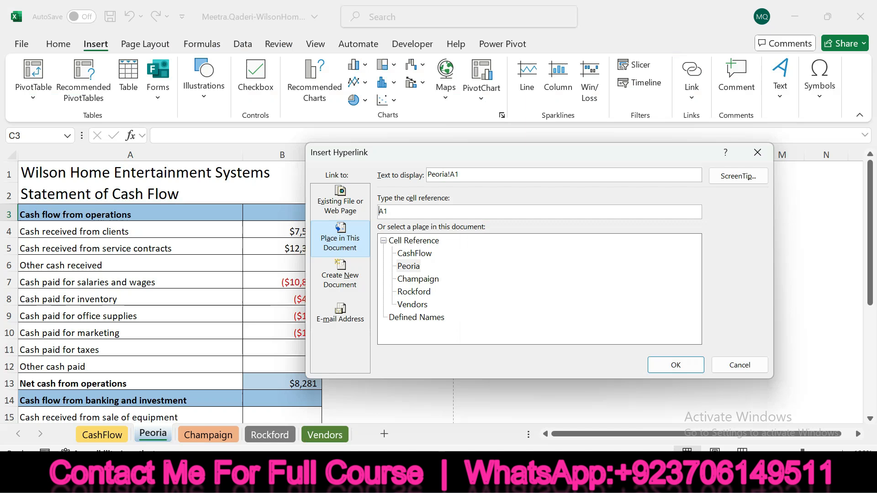
click(424, 255)
drag(478, 174, 404, 184)
text(Total Cash Flow)
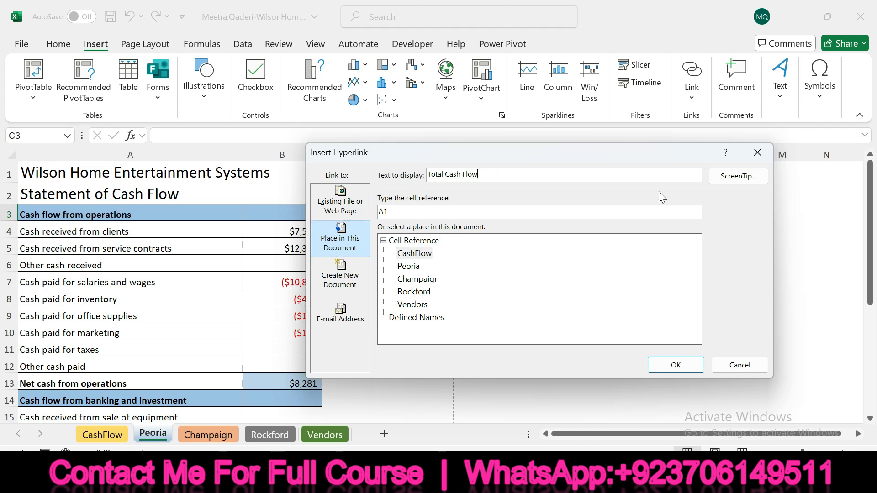
click(733, 179)
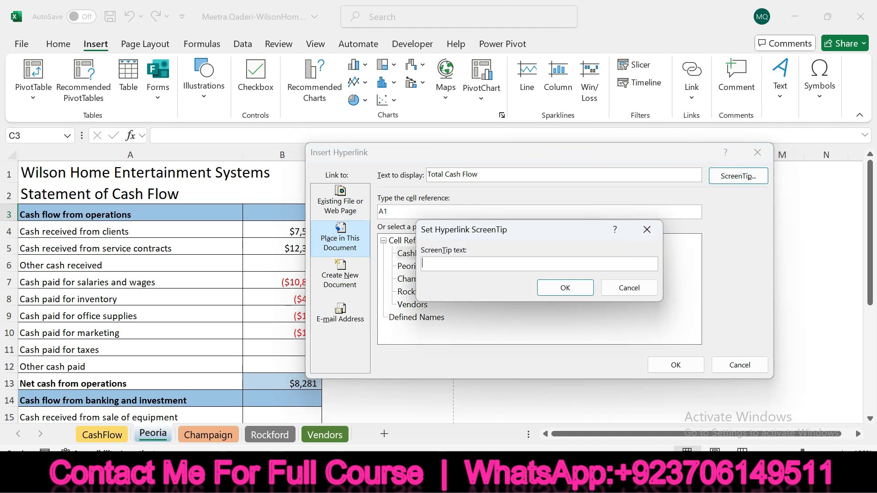
click(617, 287)
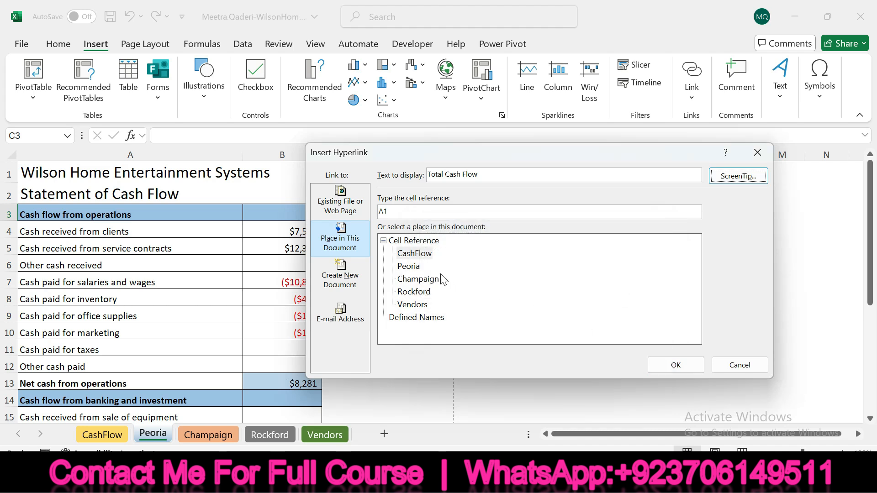
click(676, 365)
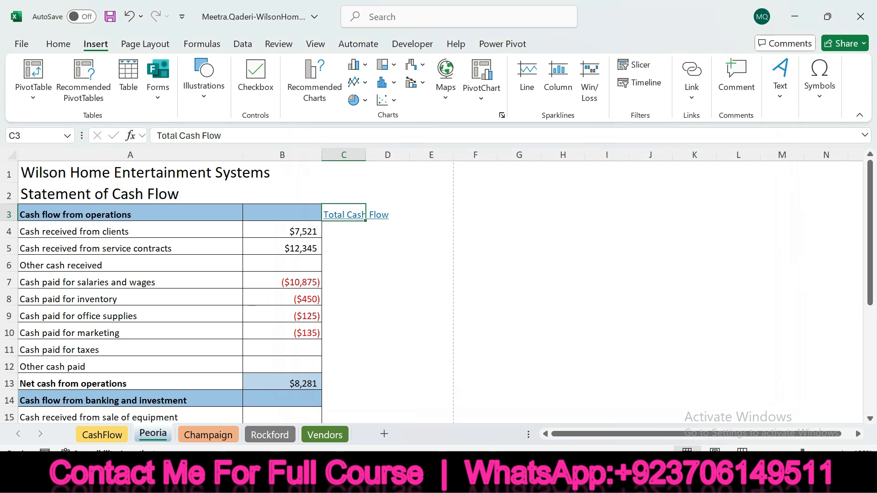
Step: Switch to SIMnet, mark instruction 7b as done, and read instruction 7c about copying the hyperlink
key(alt+Tab)
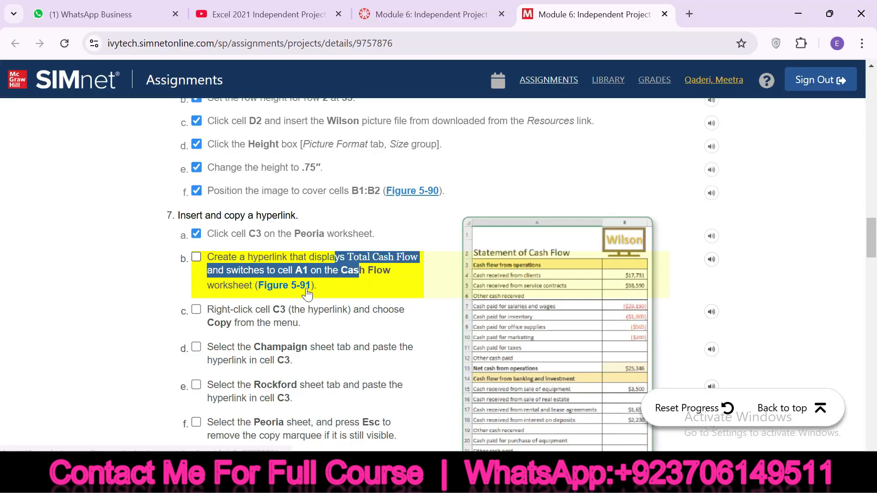
click(197, 258)
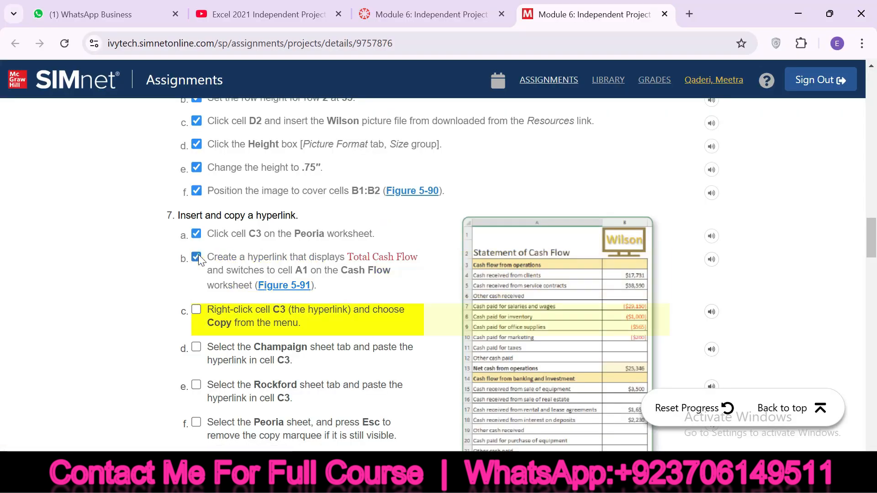
drag(214, 310, 288, 327)
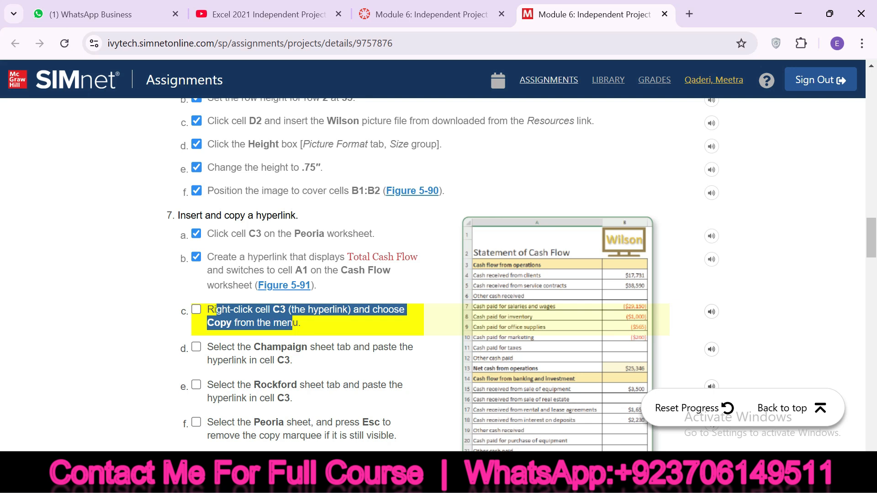
Step: Switch to Excel and copy the Total Cash Flow hyperlink in cell C3 of the Peoria sheet
key(alt+Tab)
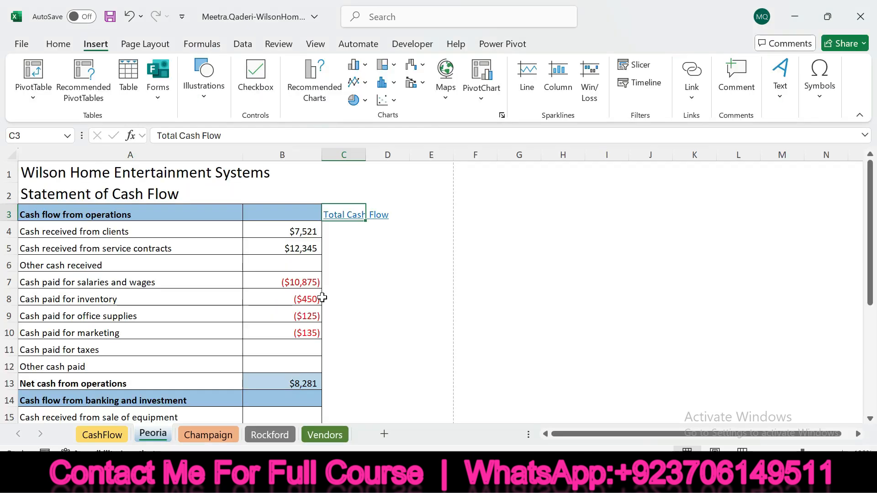
right_click(346, 215)
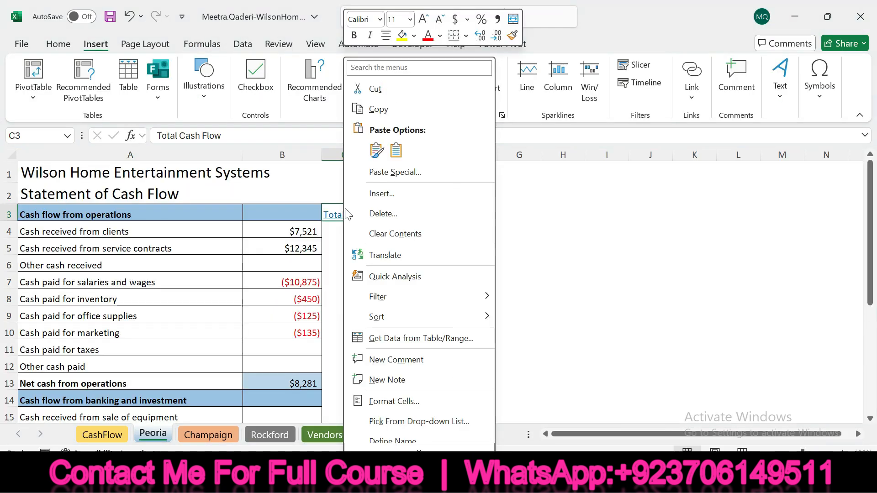
click(404, 110)
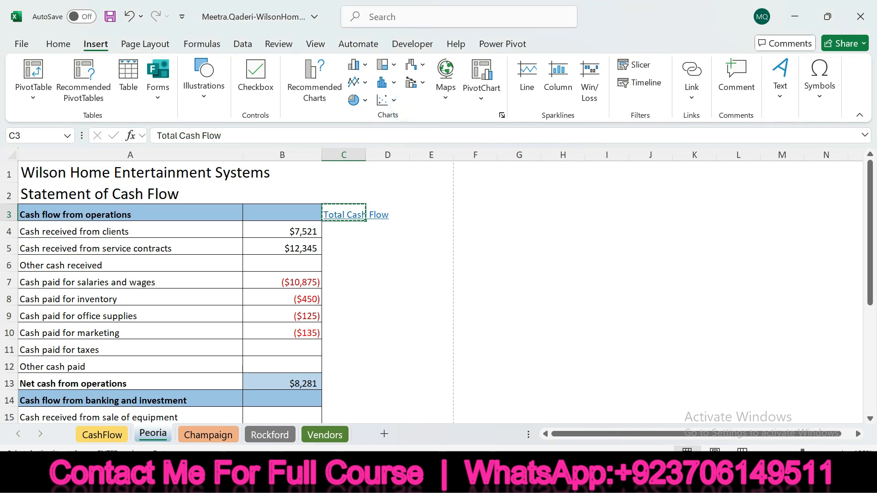
Step: Switch to SIMnet, mark instruction 7c as done, and read in 7d where to paste the hyperlink
key(alt+Tab)
click(197, 309)
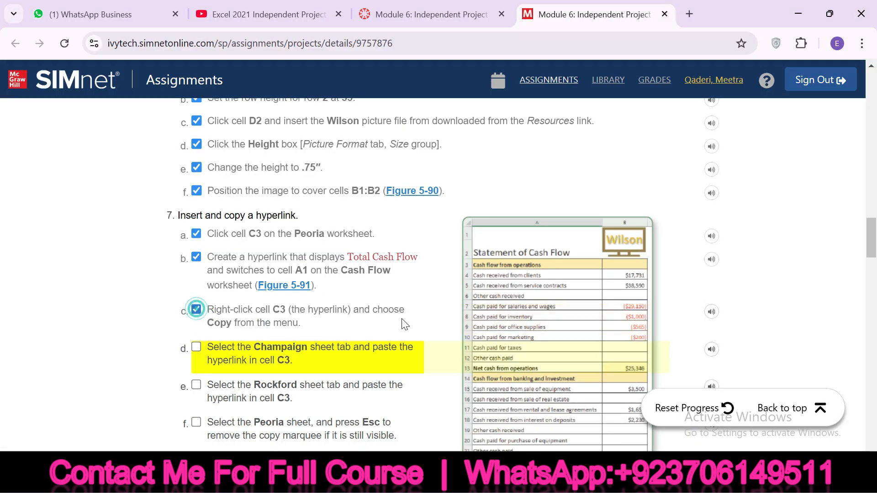
scroll(872, 241, down, 2)
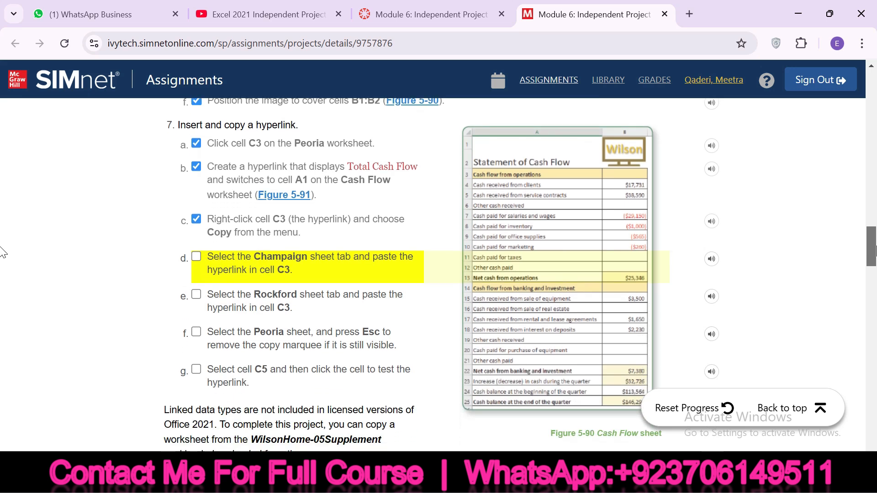
scroll(2, 251, down, 1)
drag(208, 201, 342, 201)
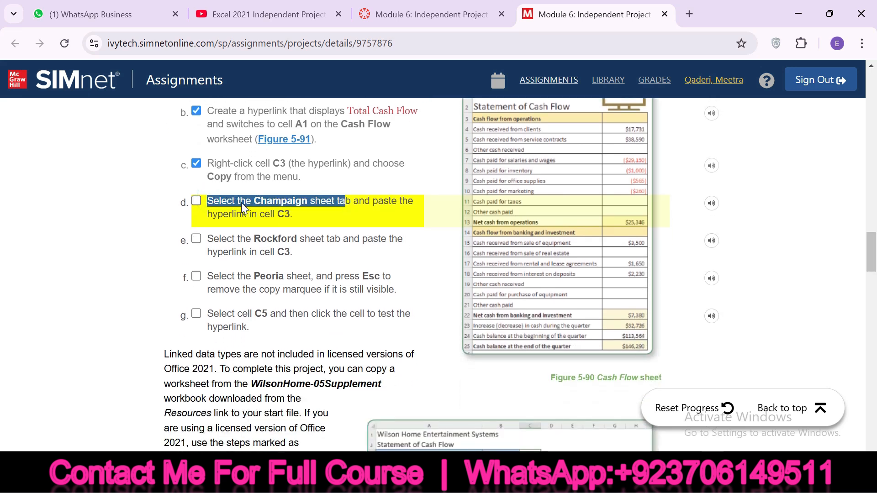
drag(370, 201, 240, 215)
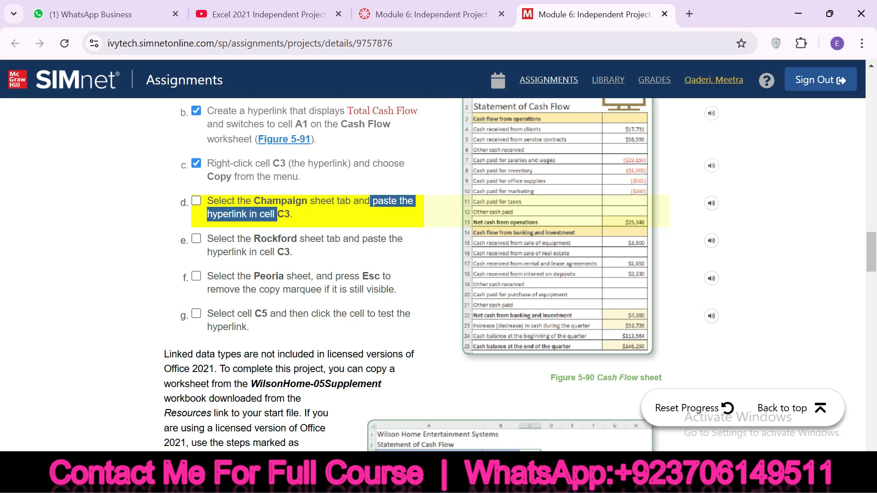
Step: Switch to Excel and paste the copied Total Cash Flow hyperlink into cell C3 of the Champaign sheet
click(605, 480)
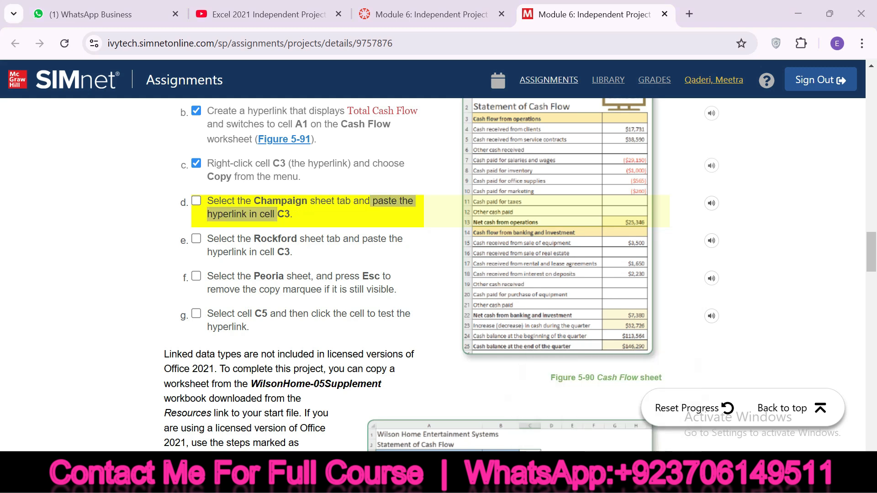
click(217, 436)
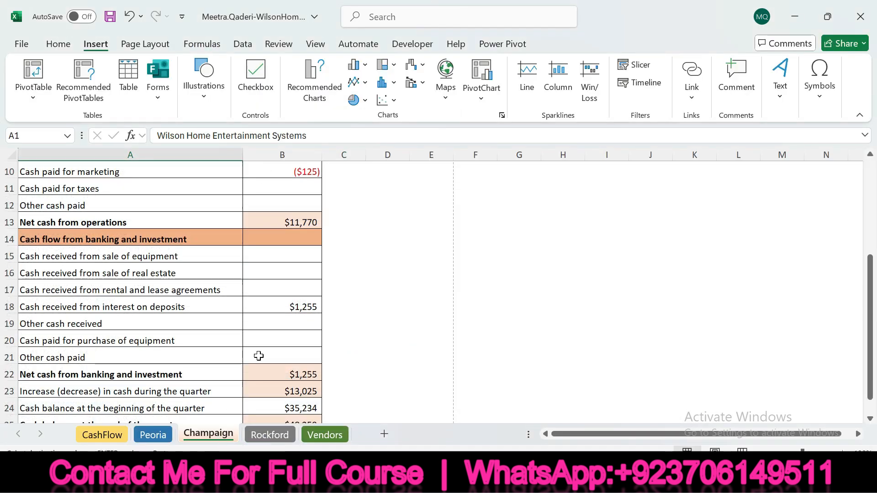
drag(871, 320, 872, 223)
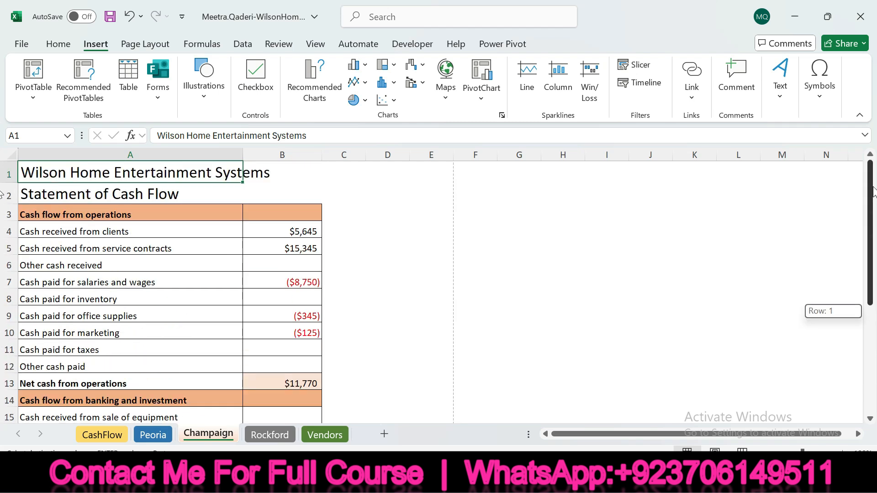
click(344, 213)
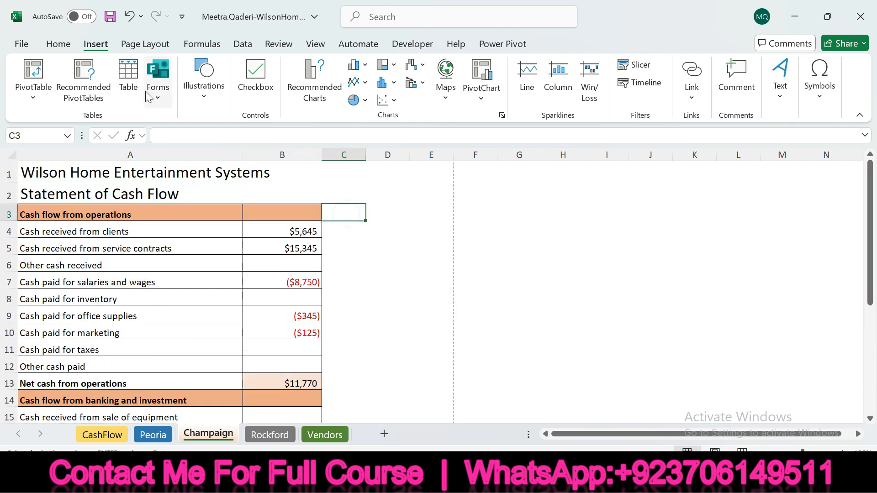
click(57, 44)
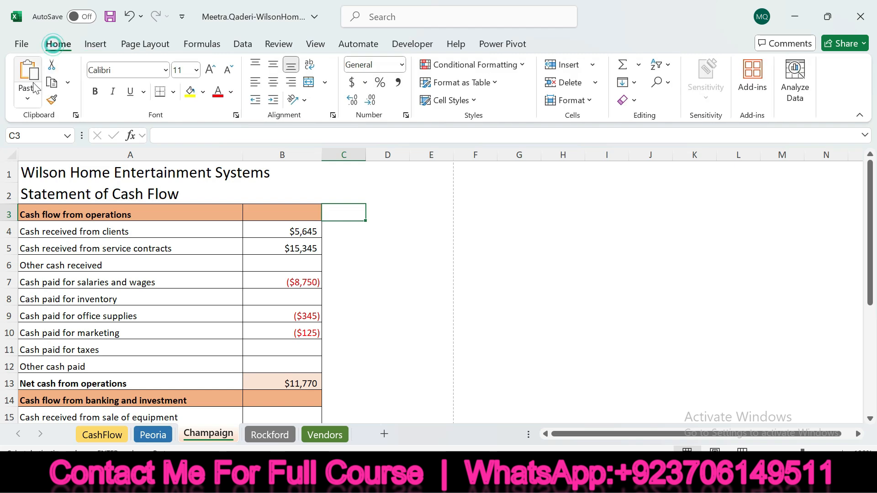
click(34, 75)
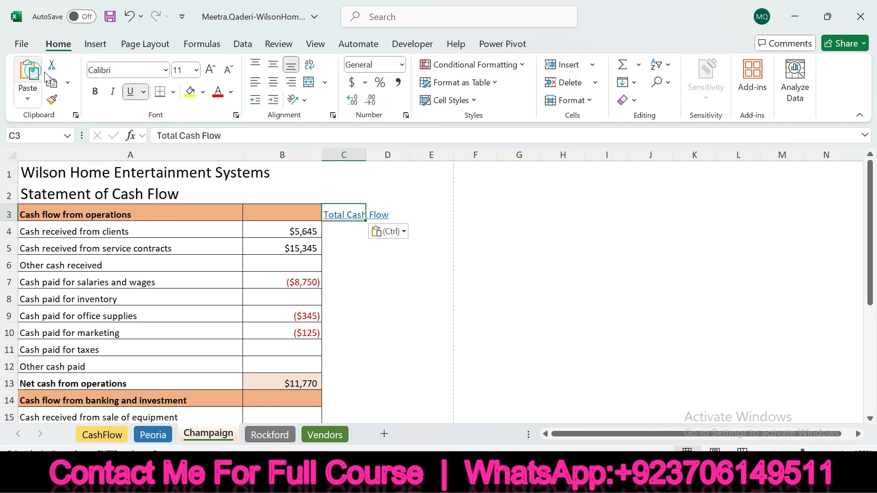
Step: Switch to SIMnet, mark instruction 7d as done, and read instruction 7e about pasting the hyperlink on the Rockford sheet
key(alt+Tab)
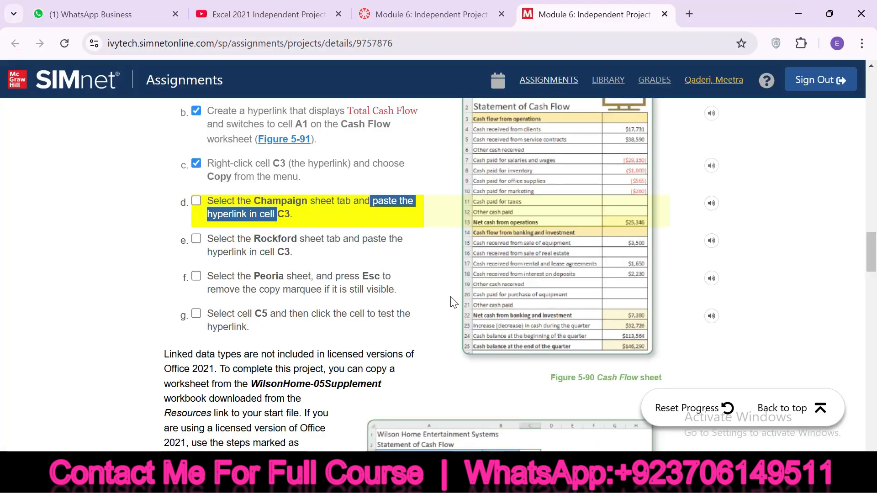
click(196, 201)
drag(222, 238, 253, 253)
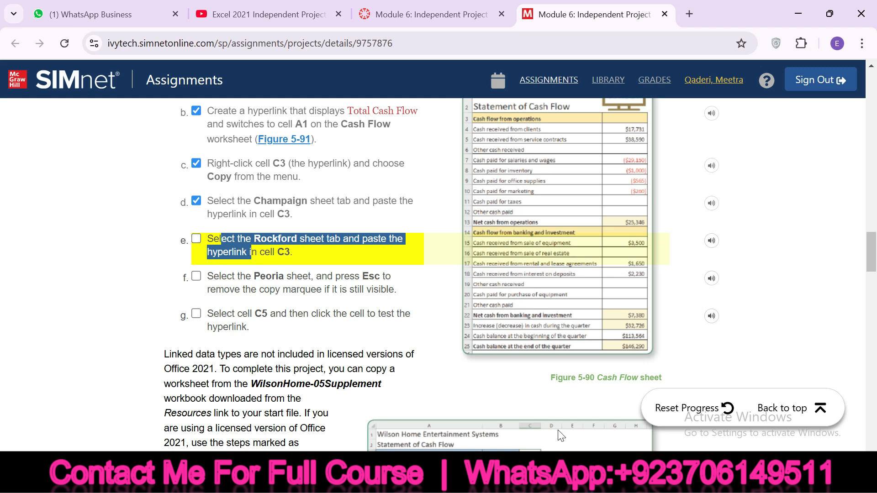
Step: Switch to Excel and paste the Total Cash Flow hyperlink into cell C3 of the Rockford sheet
key(alt+Tab)
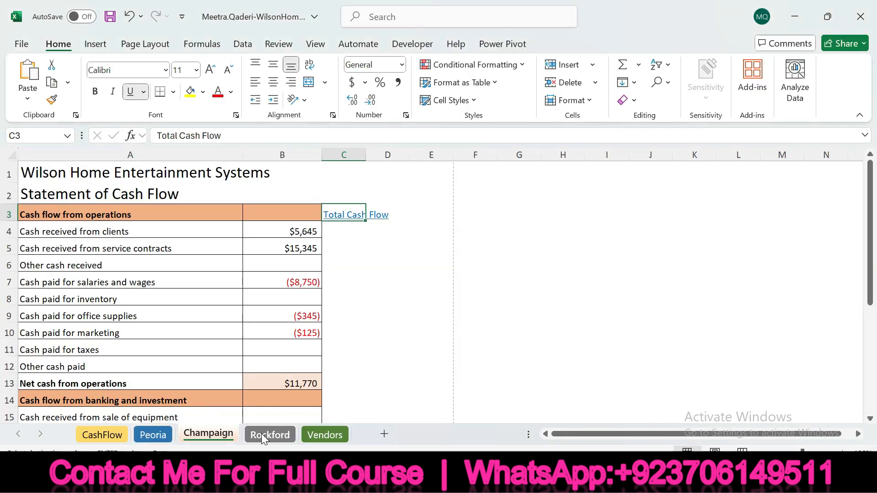
click(261, 434)
drag(870, 330, 875, 204)
click(334, 220)
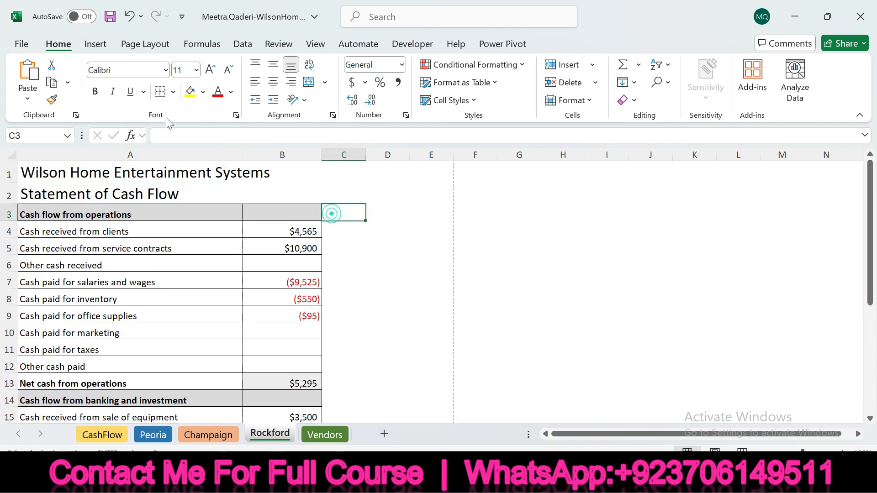
click(30, 74)
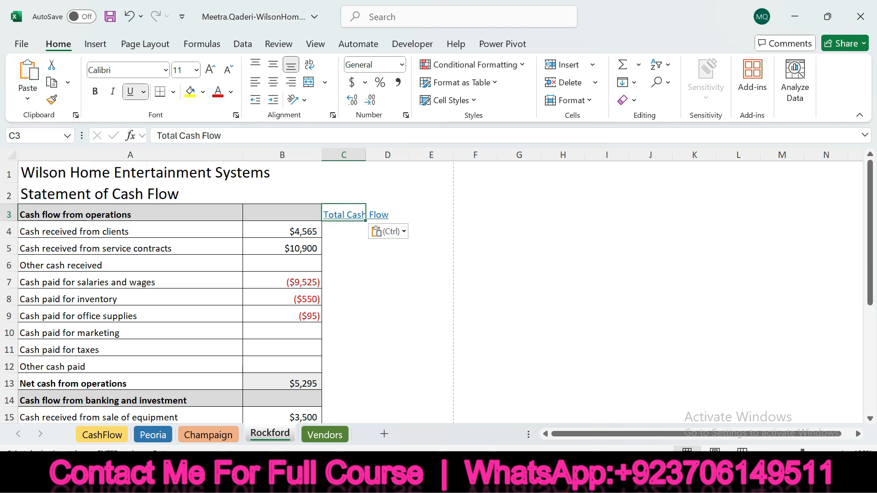
Step: Switch to SIMnet, mark instruction 7e as done, and read instruction 7f about removing the copy marquee
key(alt+Tab)
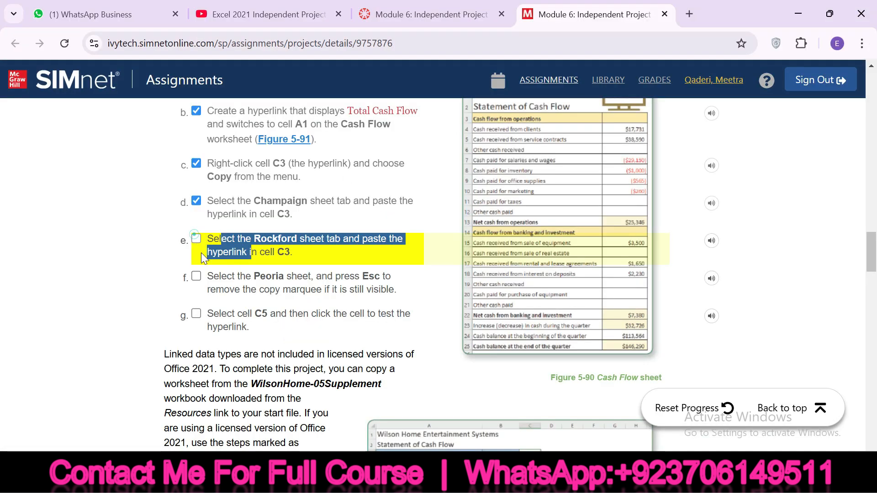
drag(209, 272, 303, 270)
drag(369, 273, 385, 290)
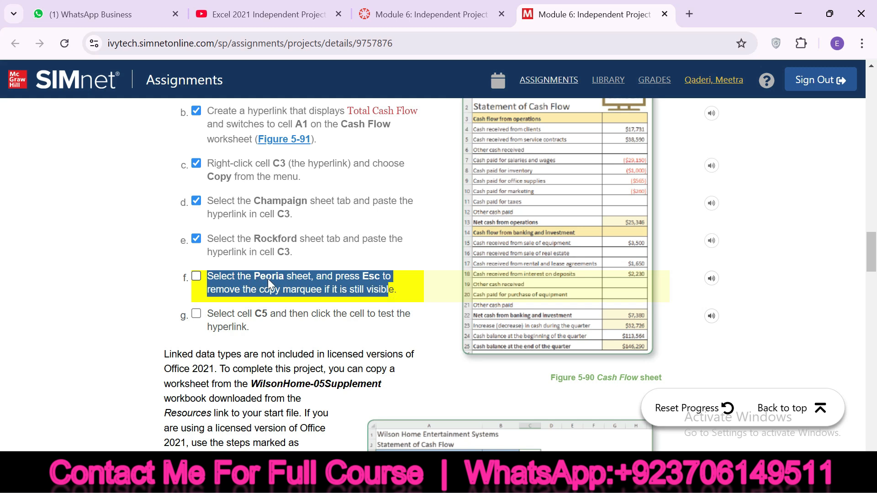
Step: Switch to Excel and clear the copy marquee on the Peoria sheet
key(alt+Tab)
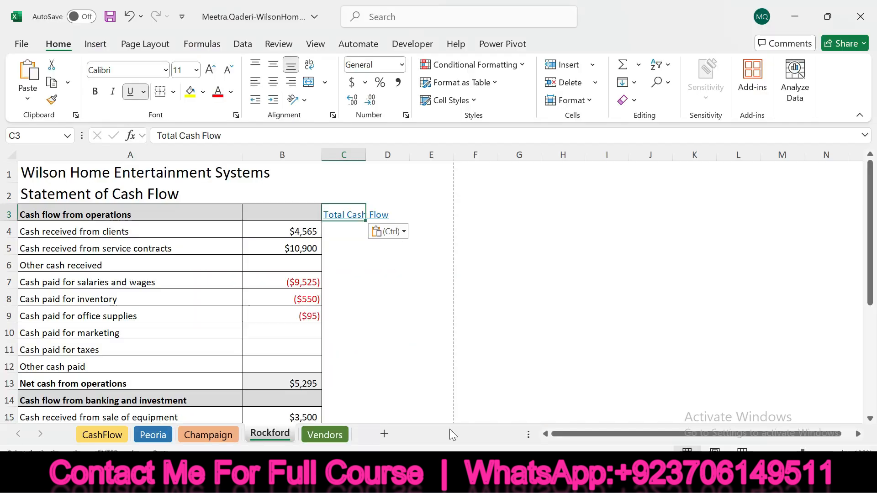
click(148, 434)
key(Escape)
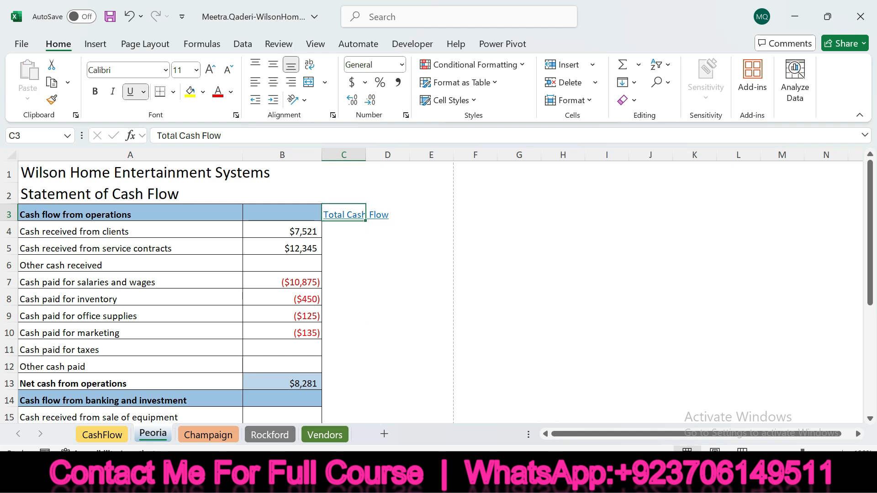
Step: Switch to SIMnet, mark instruction 7f as done, and read instruction 7g about testing the hyperlink
key(alt+Tab)
click(196, 277)
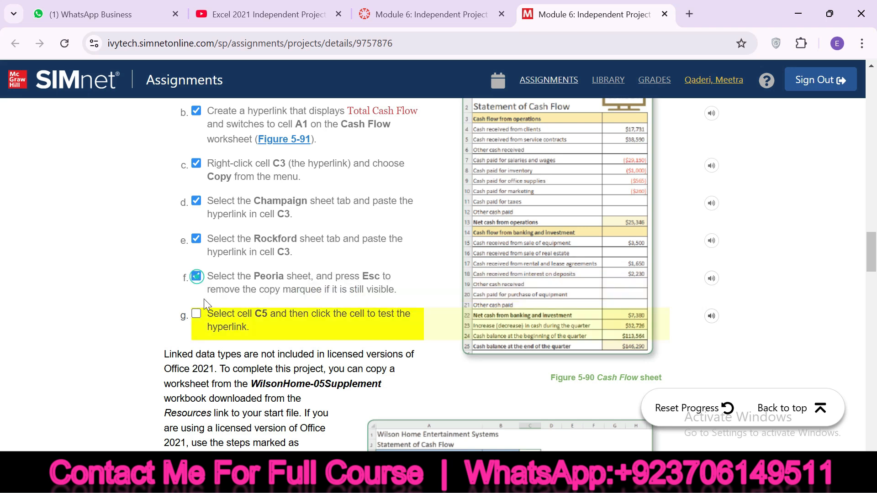
drag(209, 312, 339, 317)
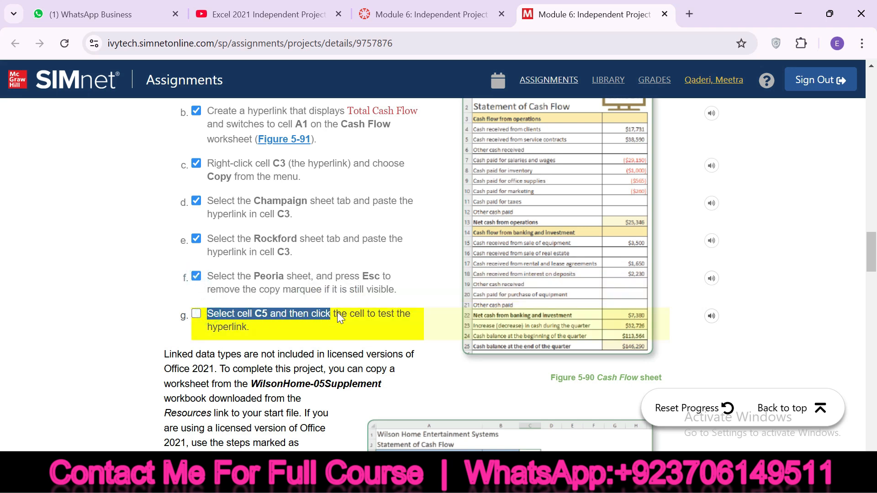
drag(402, 313, 249, 329)
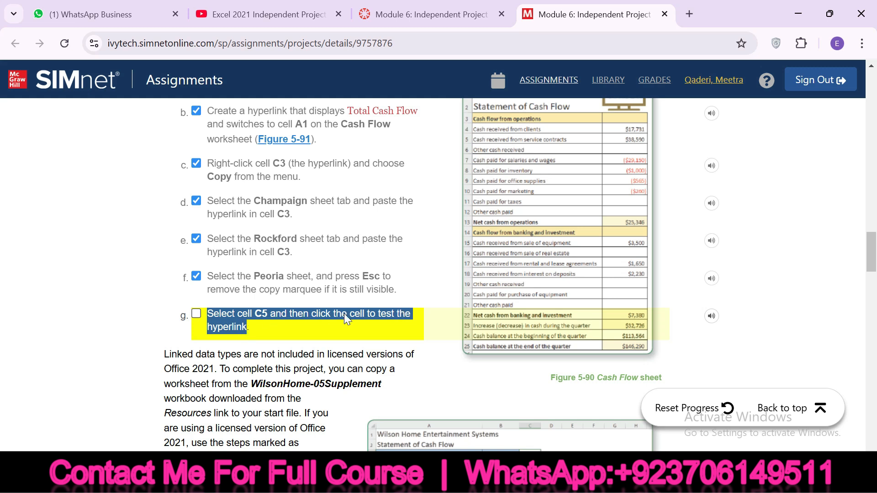
Step: Switch to Excel and test the Total Cash Flow hyperlink in cell C3 of the Peoria, Champaign and Rockford sheets
key(alt+Tab)
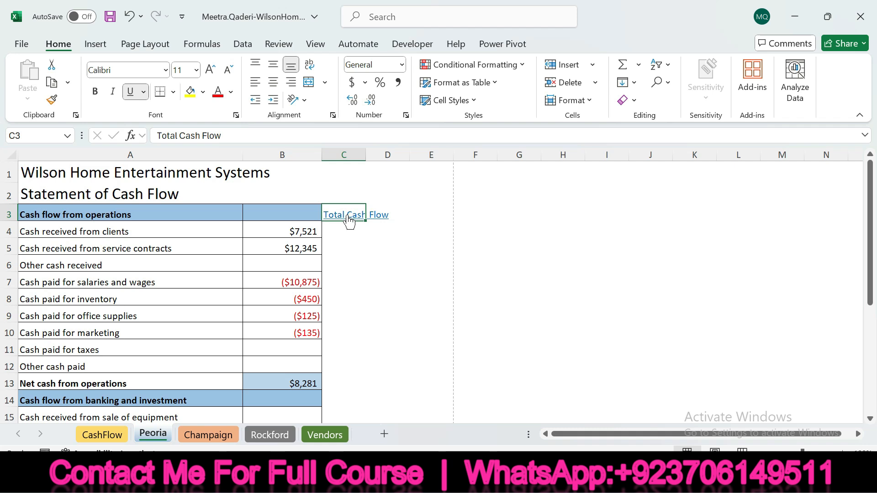
click(350, 222)
click(160, 436)
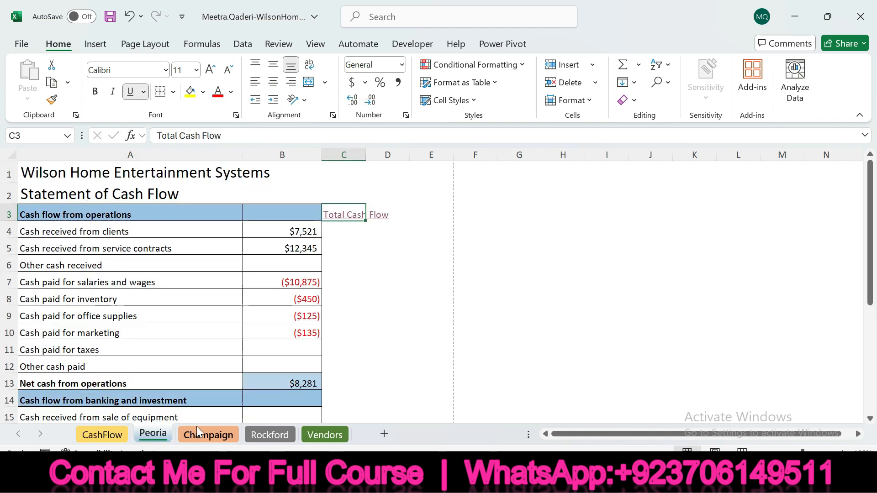
click(199, 433)
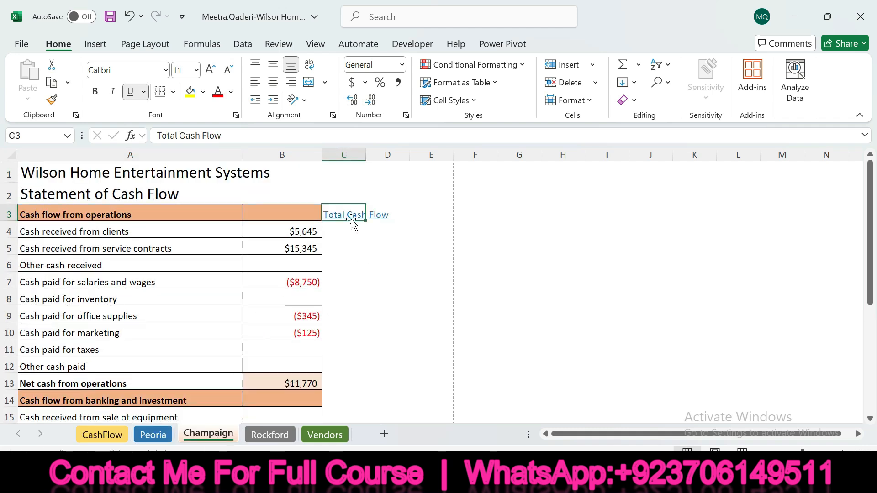
click(346, 215)
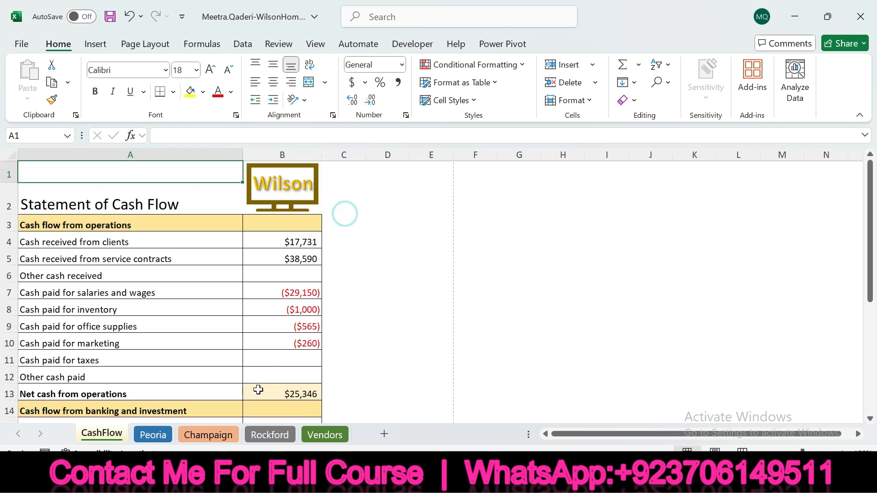
click(269, 434)
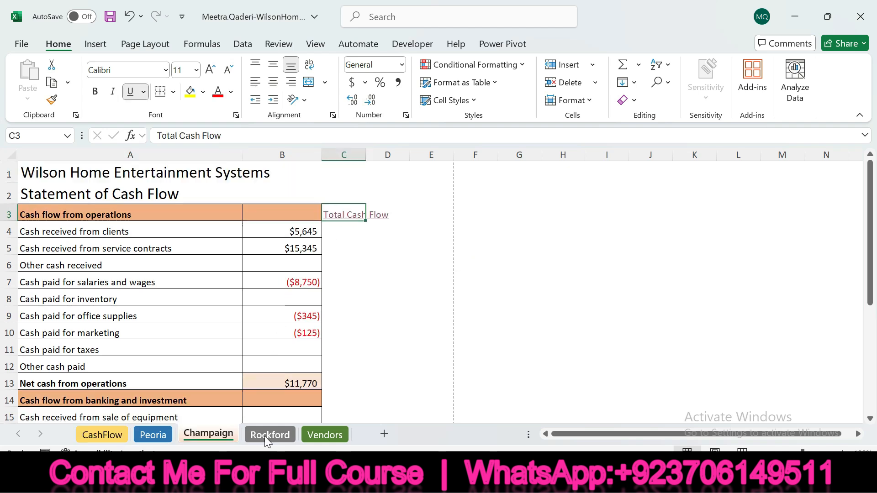
click(349, 215)
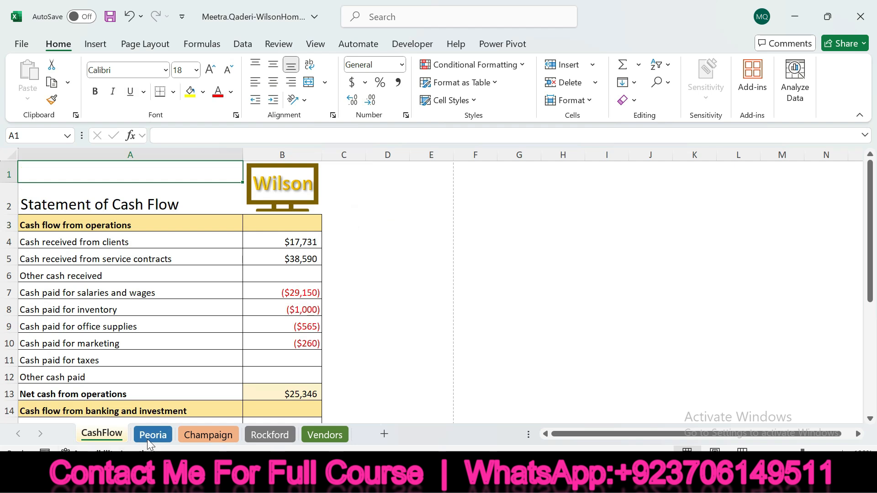
Step: Switch to SIMnet, mark instruction 7g as done, and return to the assignment's download, upload and submit section
key(alt+Tab)
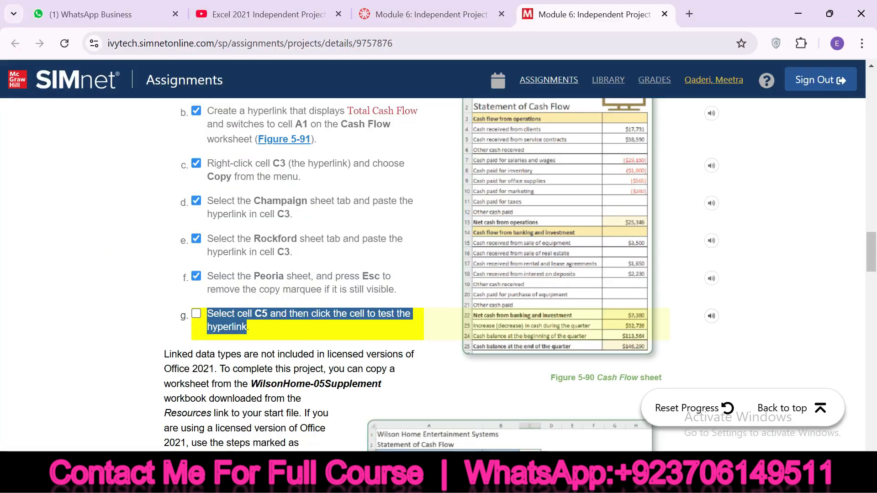
click(198, 317)
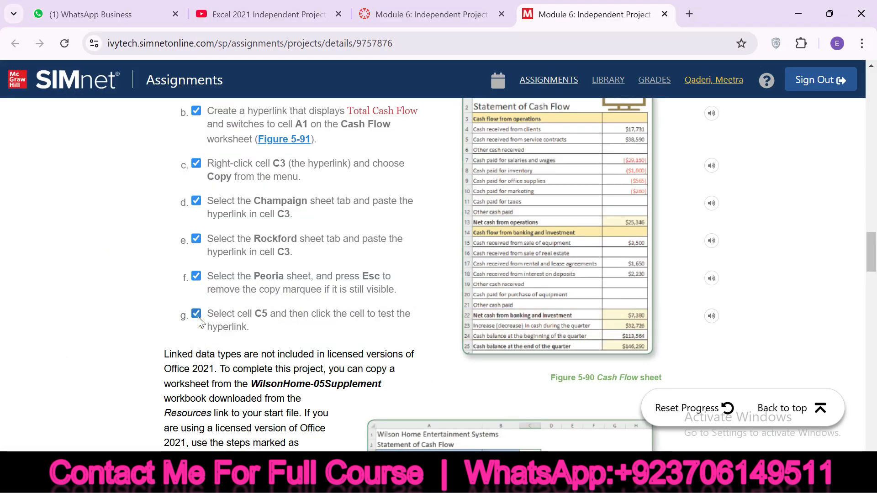
drag(876, 251, 854, 91)
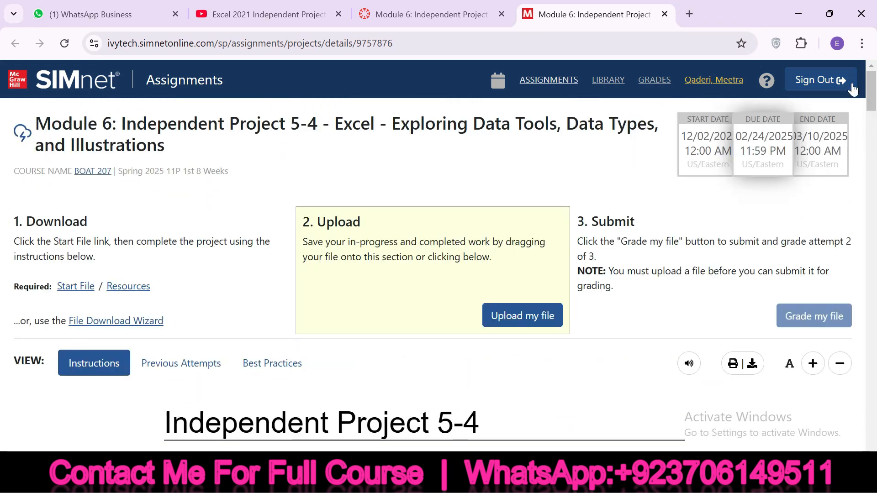